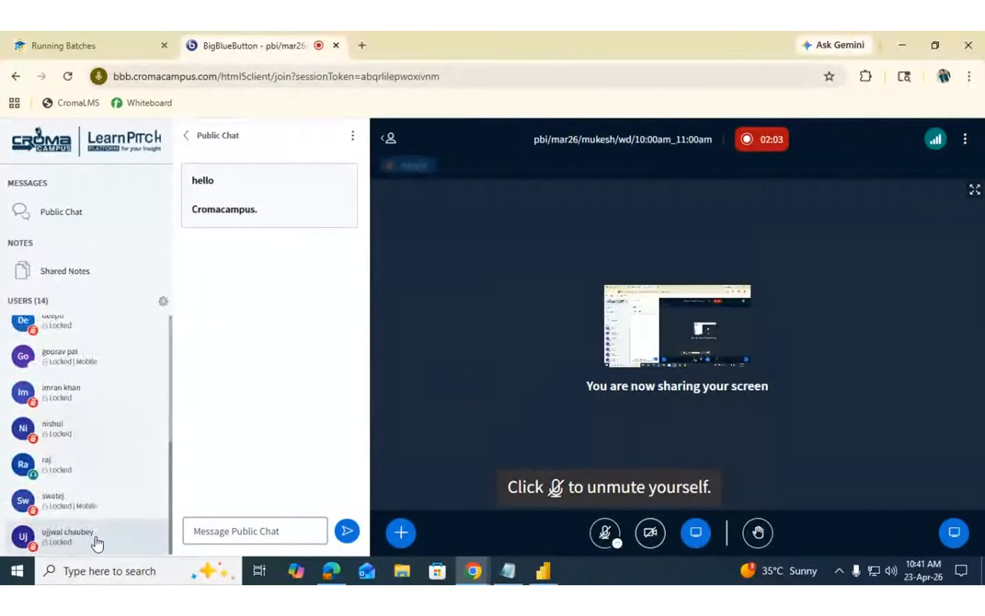
# Step: Unmute the microphone in the BigBlueButton class session
pyautogui.scroll(6, 96, 537)
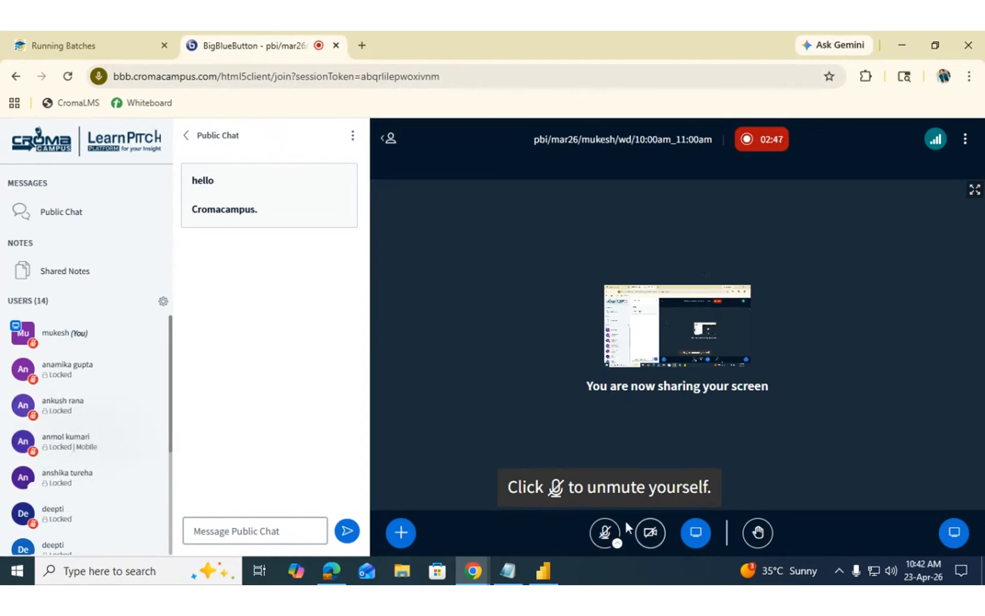
pyautogui.click(606, 532)
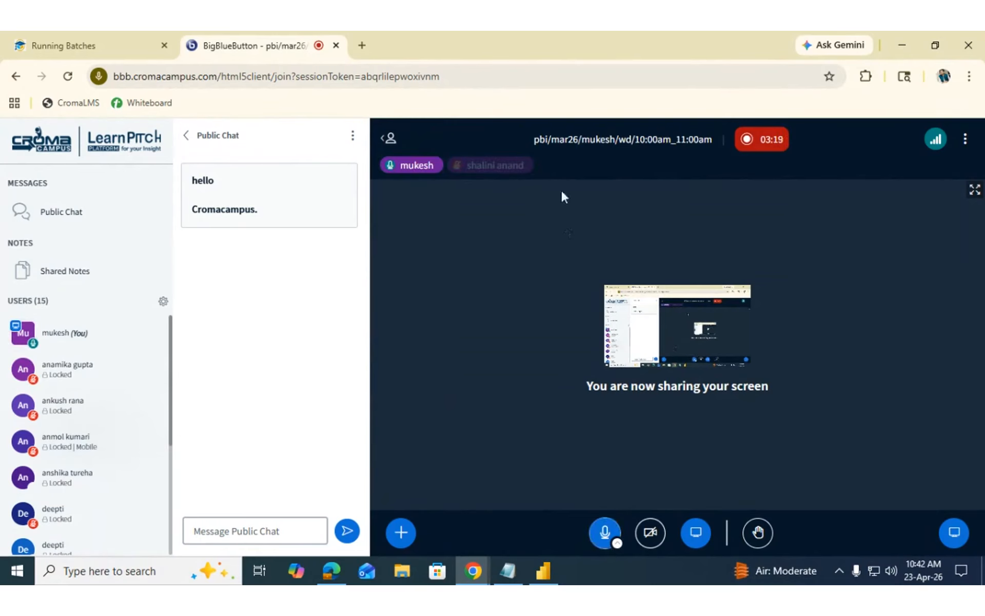
# Step: Switch between the open windows to view the AZ_Project report in the Power BI service and in Power BI Desktop
pyautogui.click(328, 576)
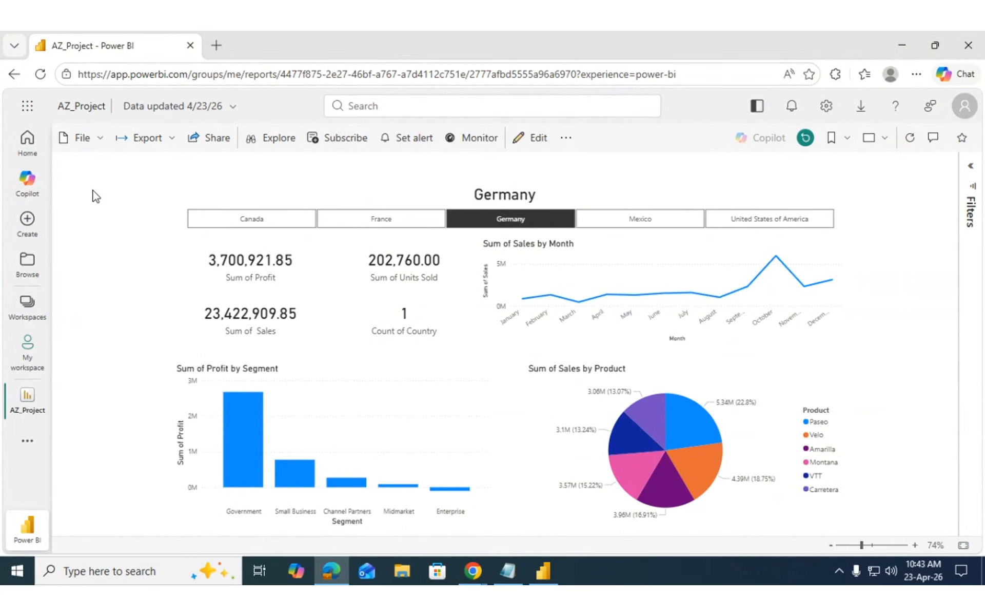
pyautogui.hotkey('alt', 'Tab')
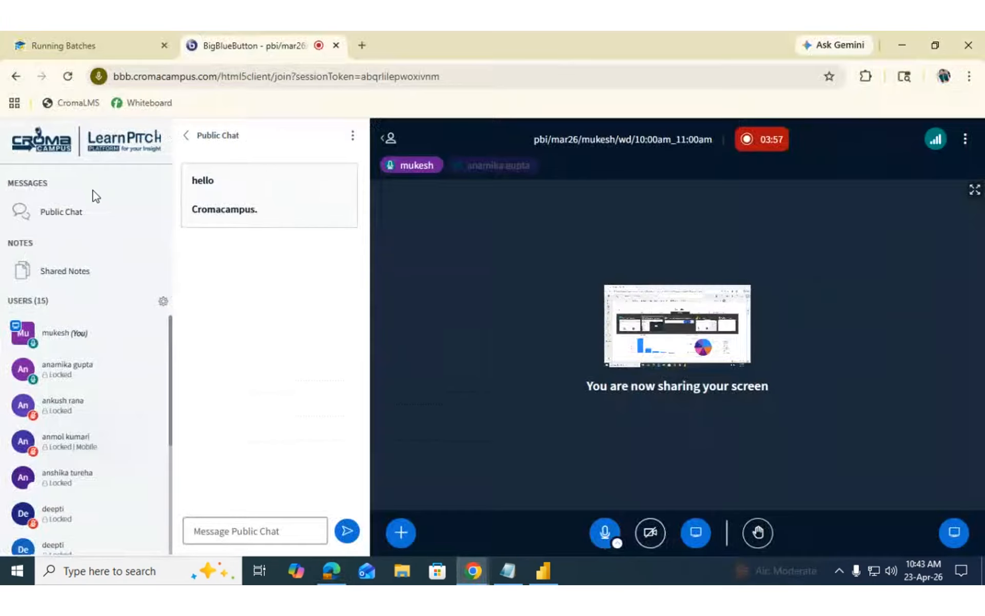
pyautogui.hotkey('alt', 'Tab')
pyautogui.hotkey('alt', 'Tab')
pyautogui.hotkey('alt', 'Tab')
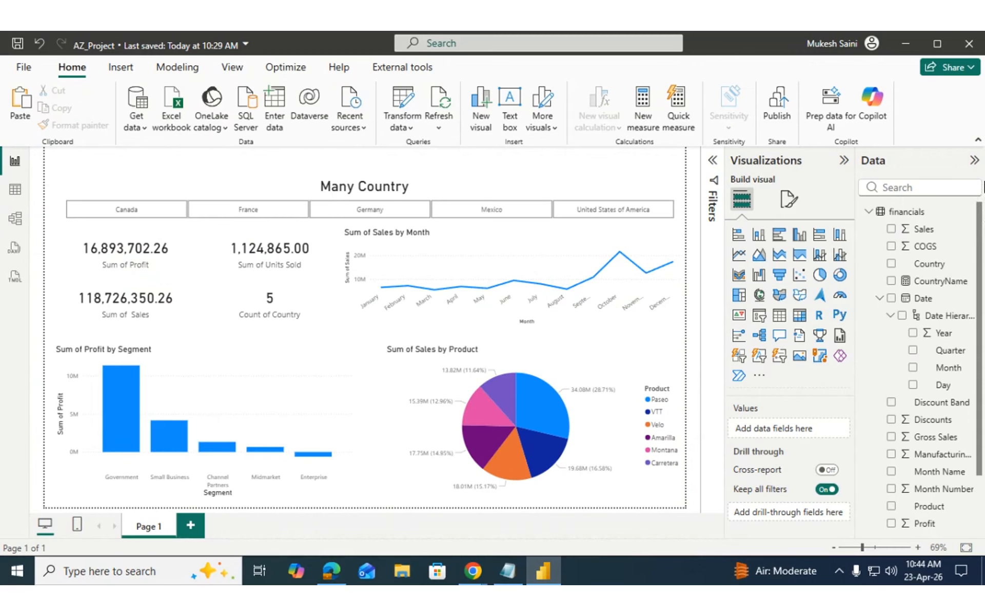
# Step: Return to the BigBlueButton session and look through the whole participant list
pyautogui.hotkey('alt', 'Tab')
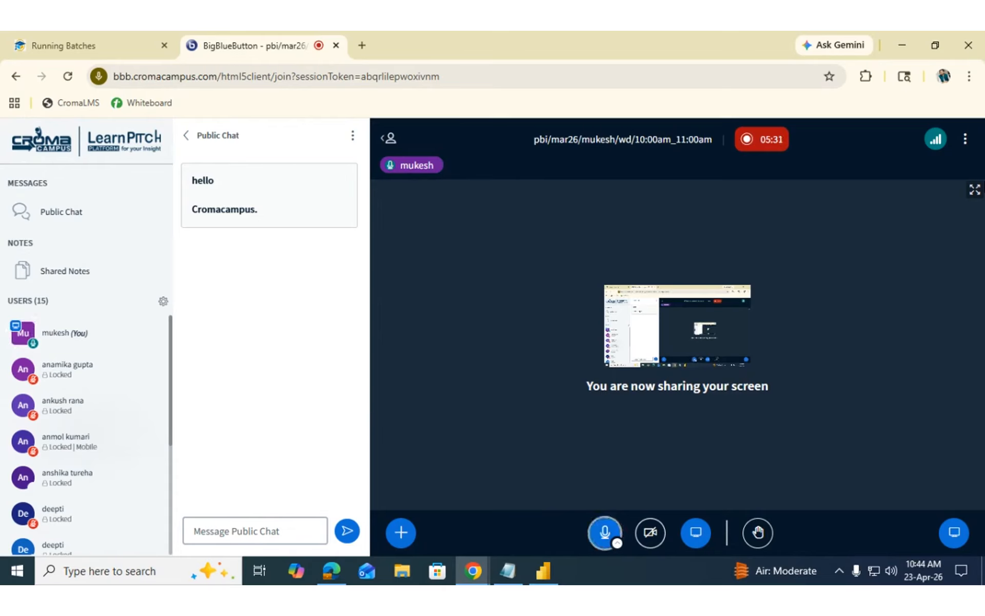
pyautogui.scroll(-4, 128, 400)
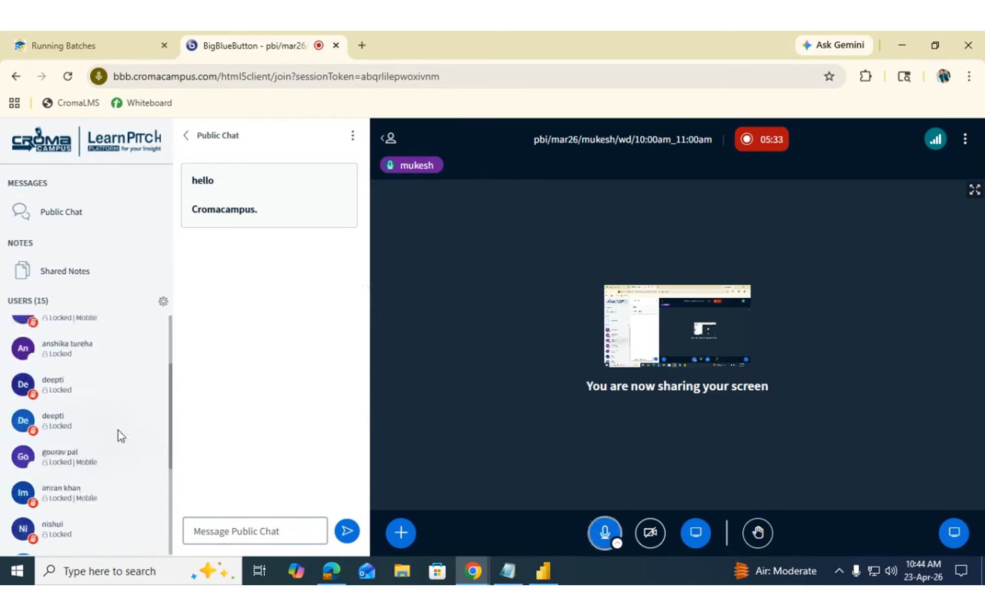
pyautogui.scroll(-2, 128, 492)
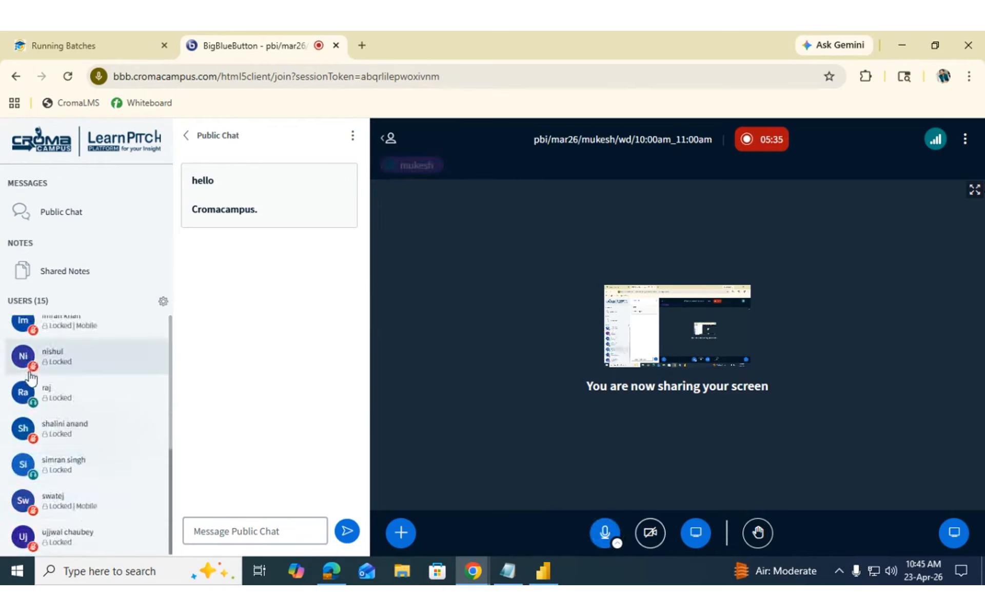
pyautogui.scroll(2, 82, 446)
pyautogui.scroll(3, 76, 408)
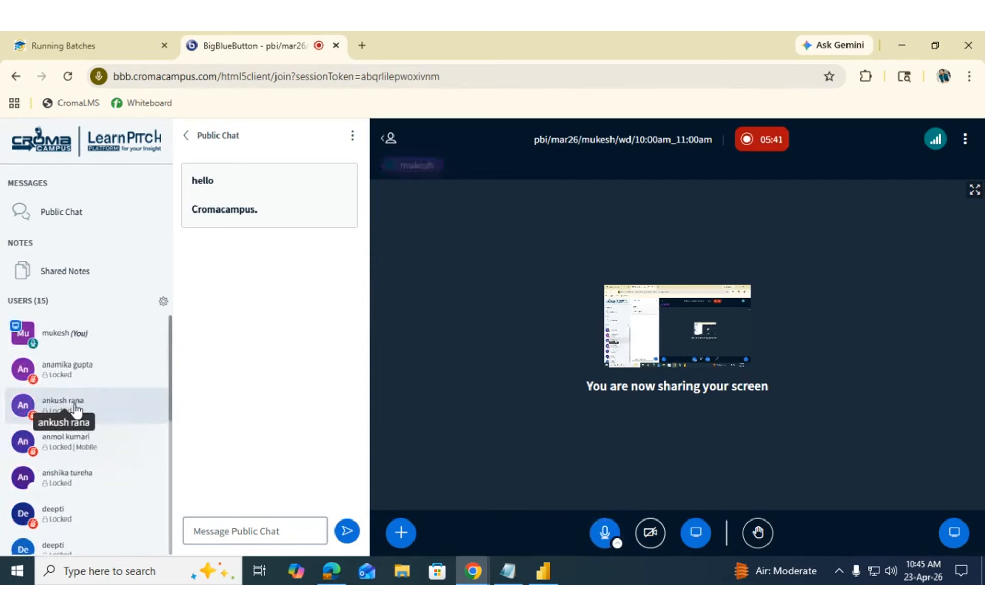
pyautogui.scroll(-3, 131, 441)
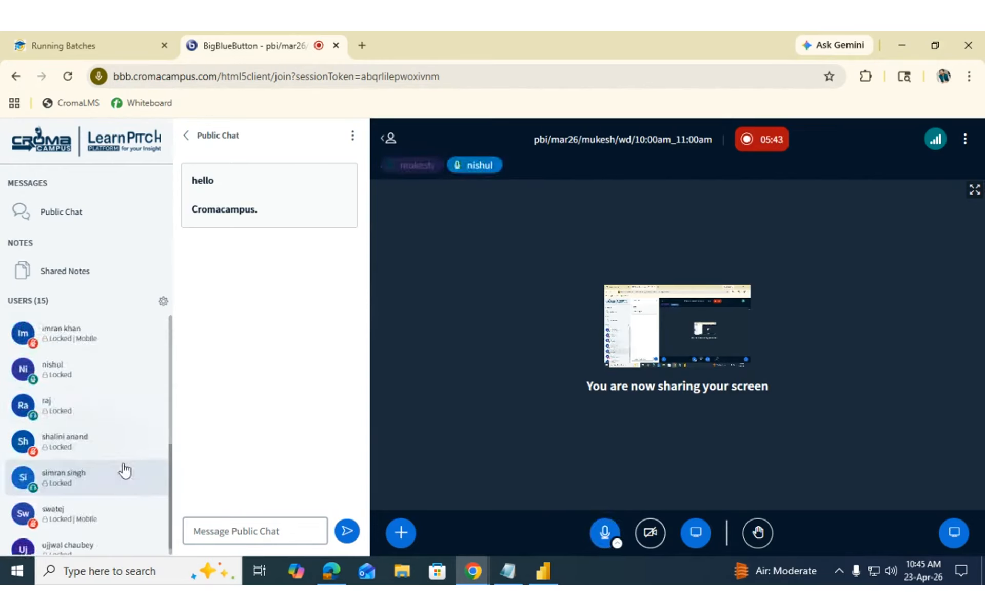
pyautogui.scroll(3, 106, 438)
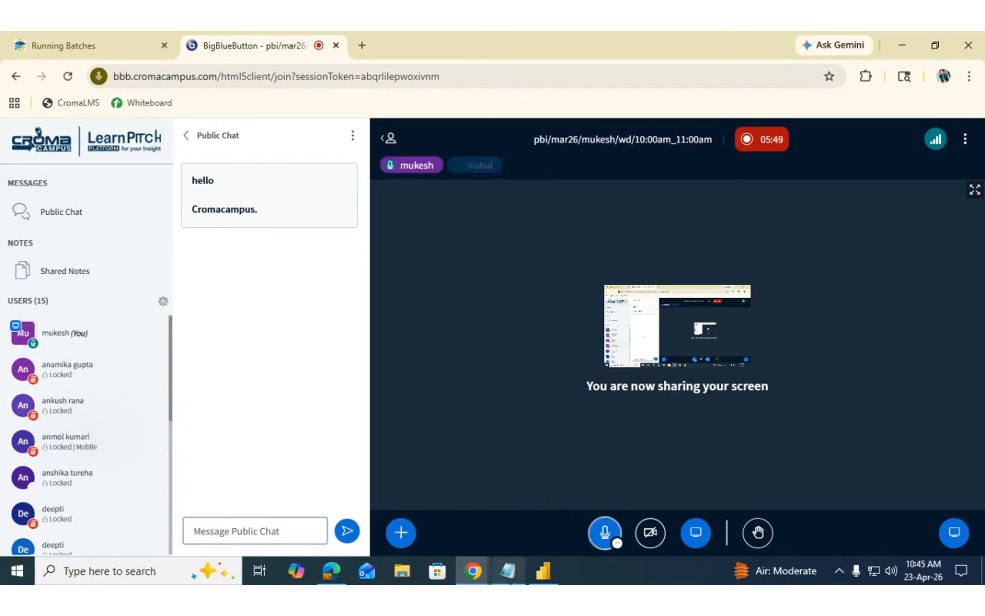
# Step: Switch to Notepad to point out the RLS Row-Level-Security heading, and return to the BigBlueButton session
pyautogui.click(507, 570)
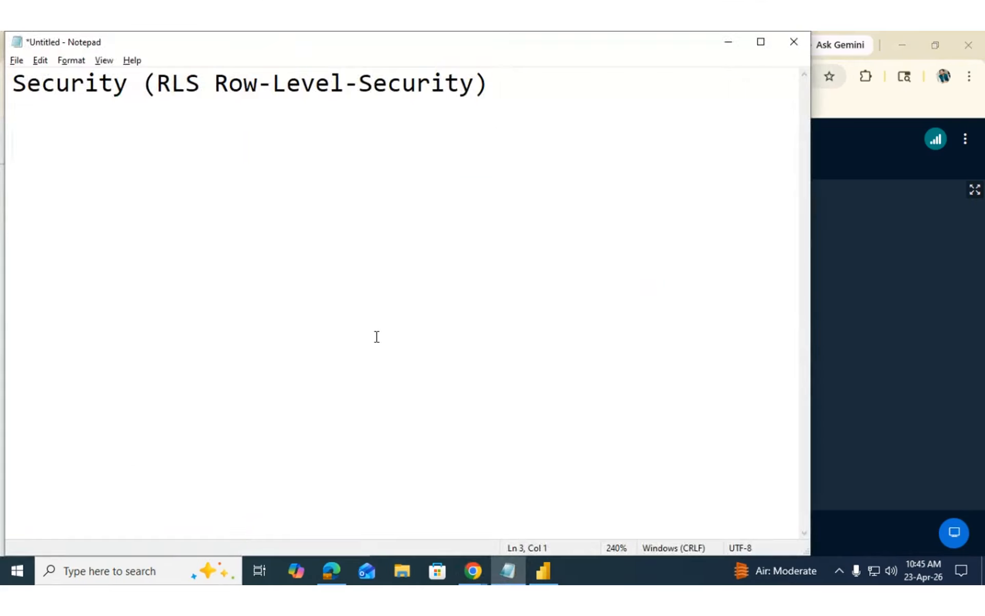
pyautogui.moveTo(157, 84); pyautogui.dragTo(600, 97)
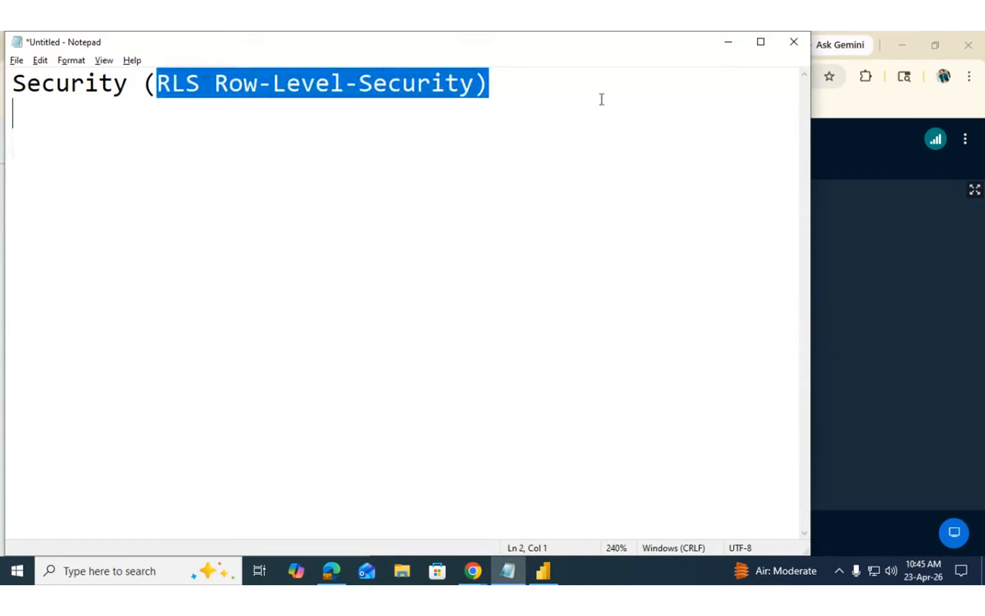
pyautogui.click(495, 403)
pyautogui.moveTo(472, 570)
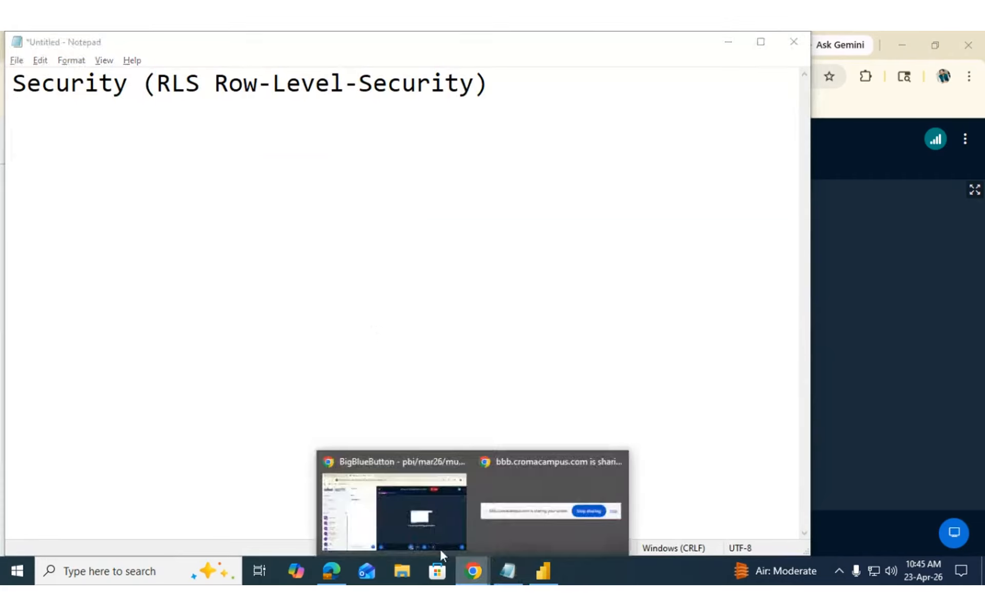
pyautogui.click(439, 542)
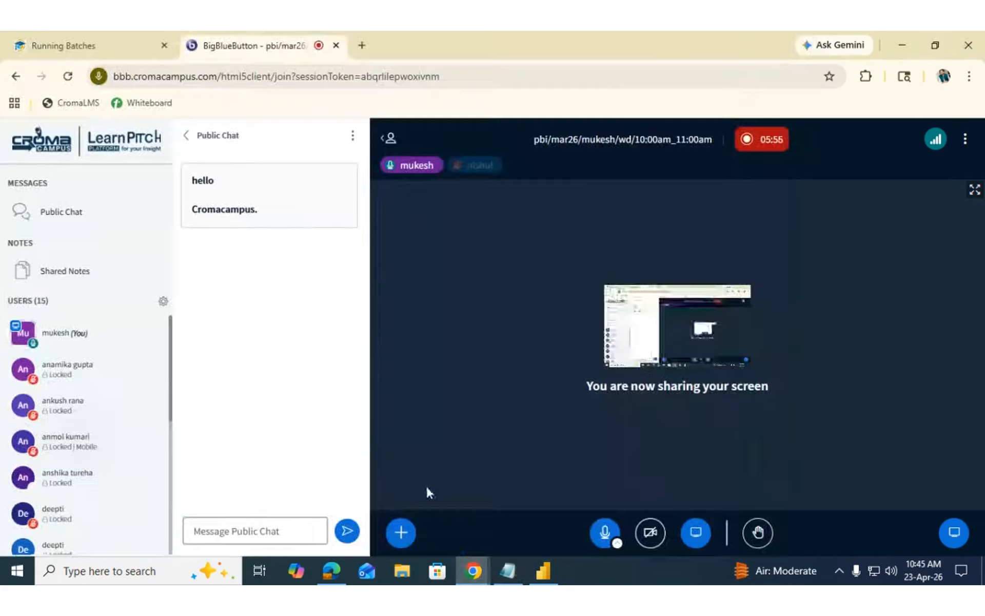
# Step: Switch to the AZ_Project report in Edge and filter it by several countries in turn, finishing with Canada
pyautogui.click(333, 570)
pyautogui.click(615, 220)
pyautogui.click(795, 218)
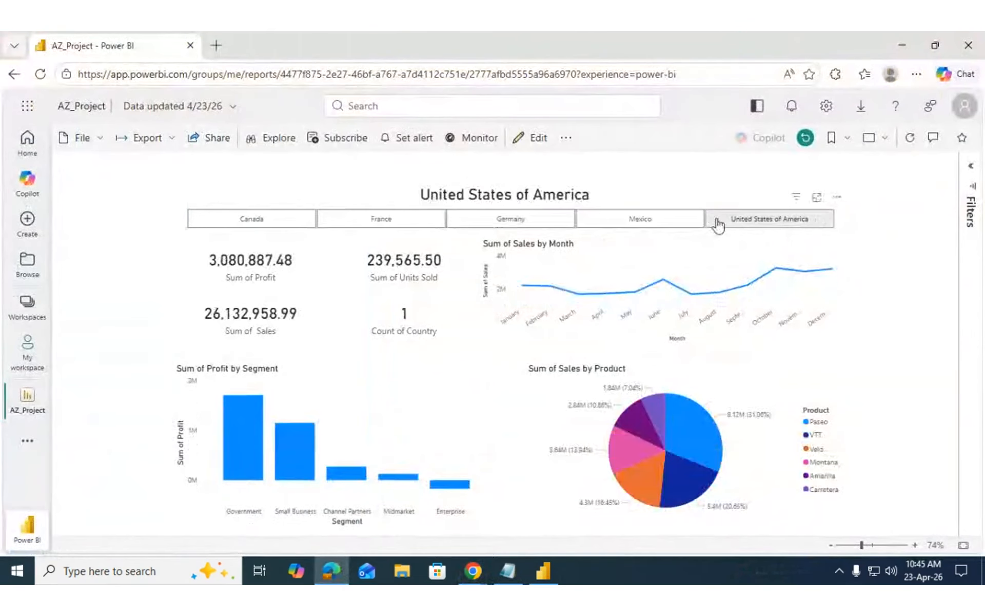
pyautogui.click(642, 220)
pyautogui.click(381, 220)
pyautogui.click(255, 220)
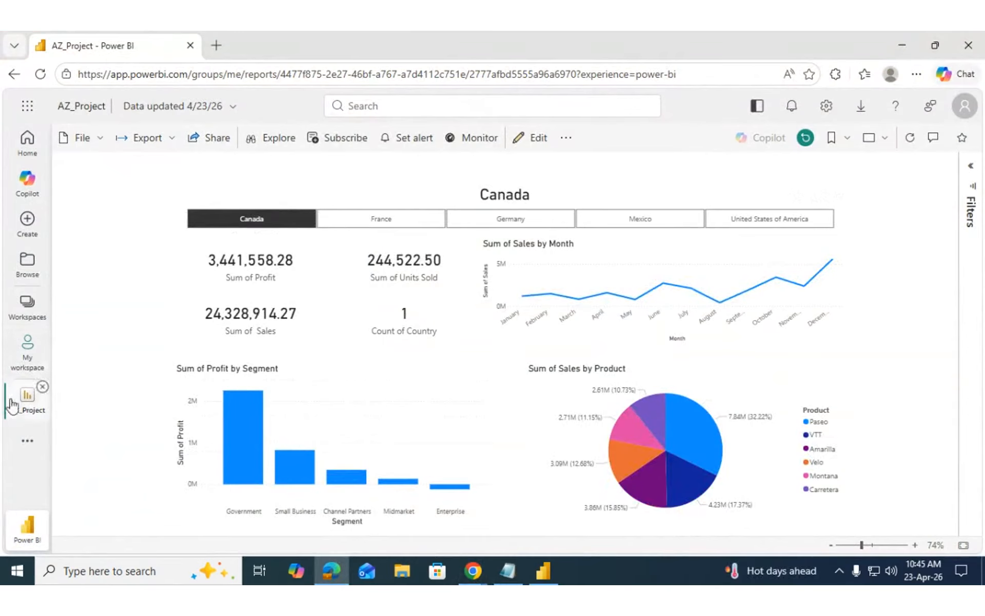
# Step: Reopen the AZ_Project report from My workspace and try to share it, dismissing the license upgrade offer
pyautogui.click(34, 361)
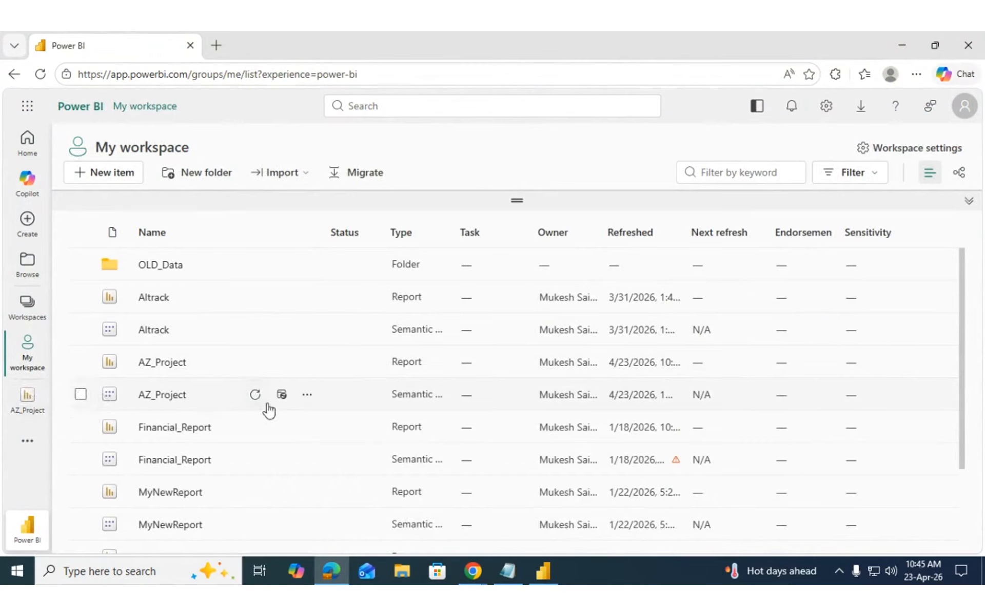
pyautogui.click(162, 362)
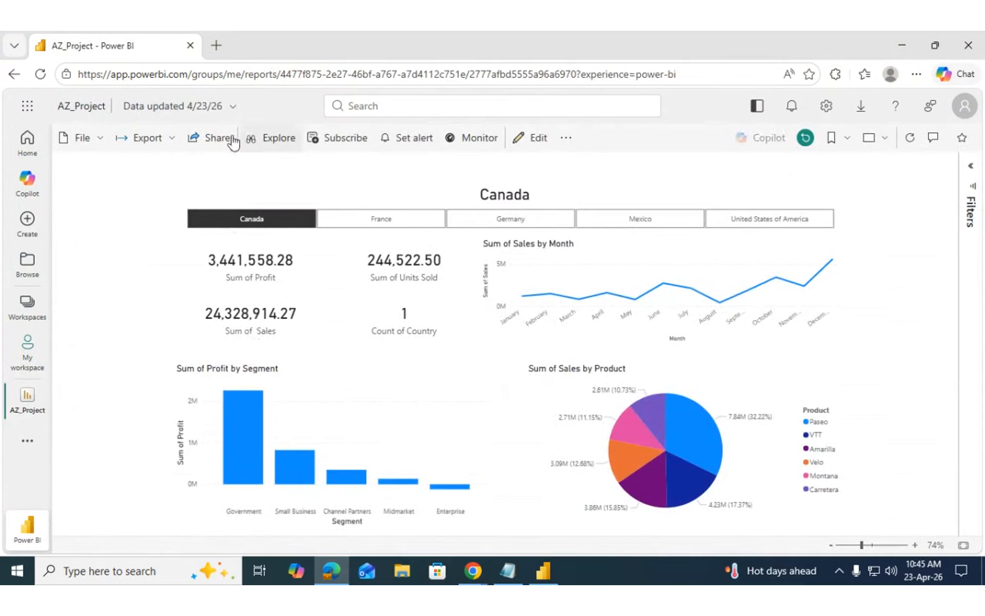
pyautogui.click(211, 145)
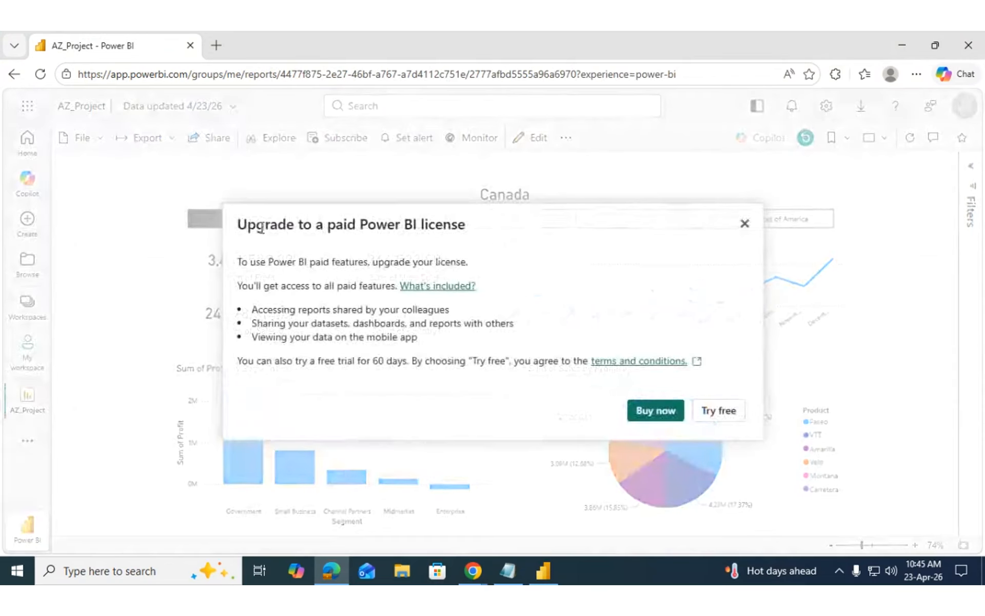
pyautogui.moveTo(248, 224); pyautogui.dragTo(435, 226)
pyautogui.click(340, 226)
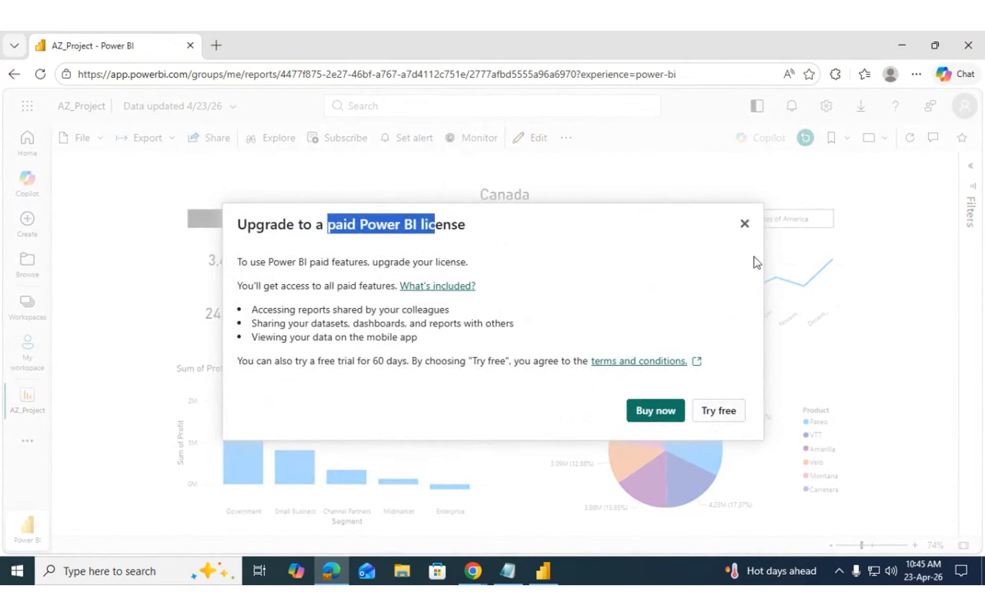
pyautogui.click(744, 225)
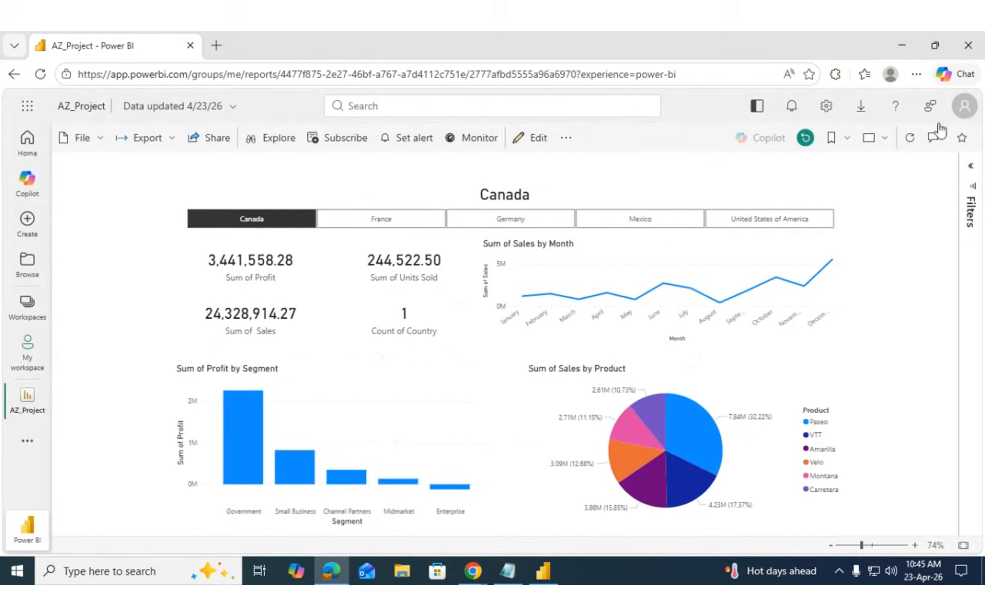
# Step: Check the signed-in account's profile details and the domain of its e-mail address
pyautogui.click(965, 106)
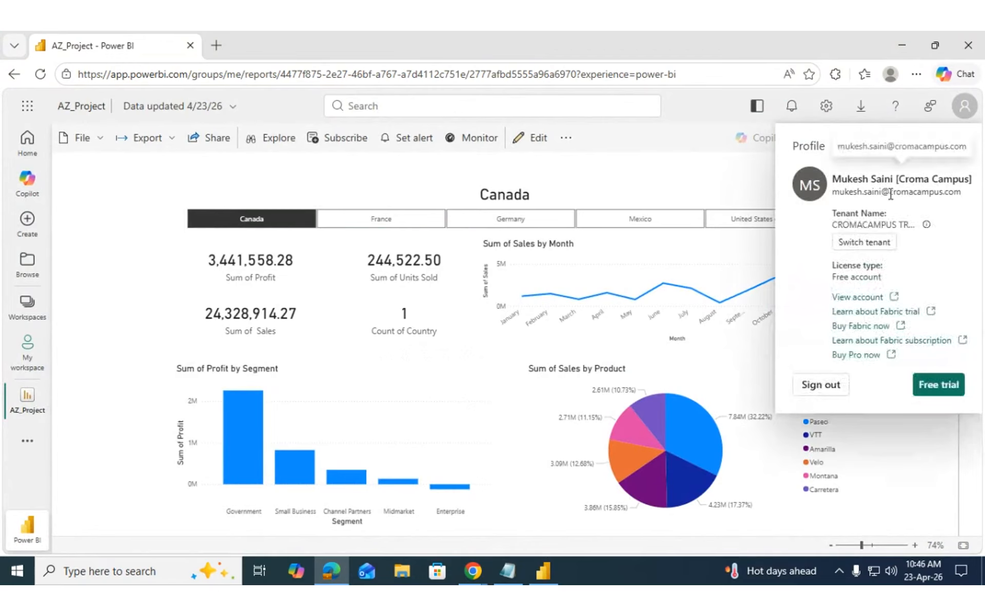
pyautogui.moveTo(889, 192); pyautogui.dragTo(967, 199)
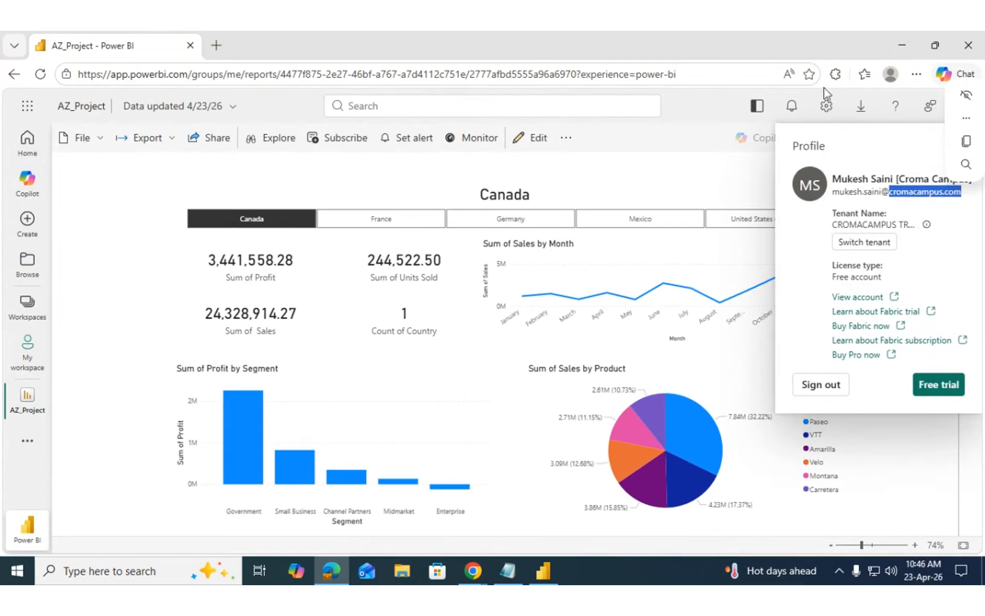
pyautogui.click(667, 188)
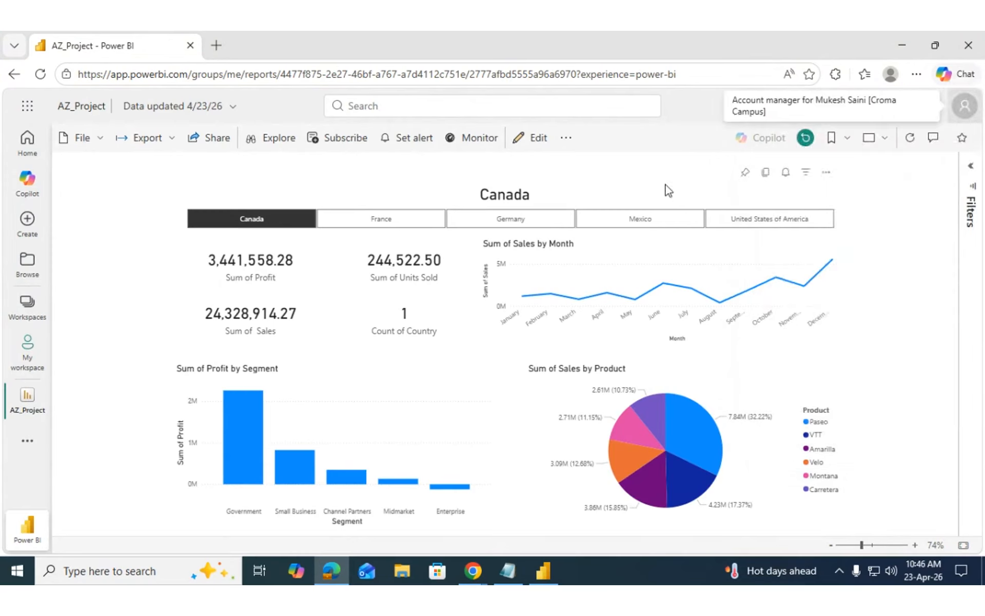
# Step: Compare the AZ_Project report's figures for Germany, Mexico, France and United States of America, finishing with the Canada filter
pyautogui.click(23, 145)
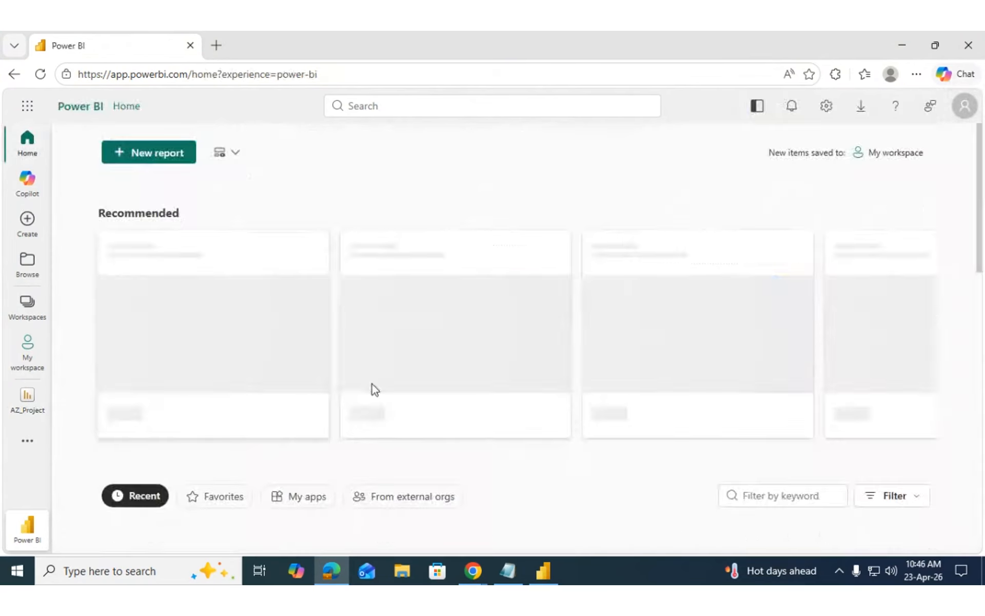
pyautogui.click(9, 75)
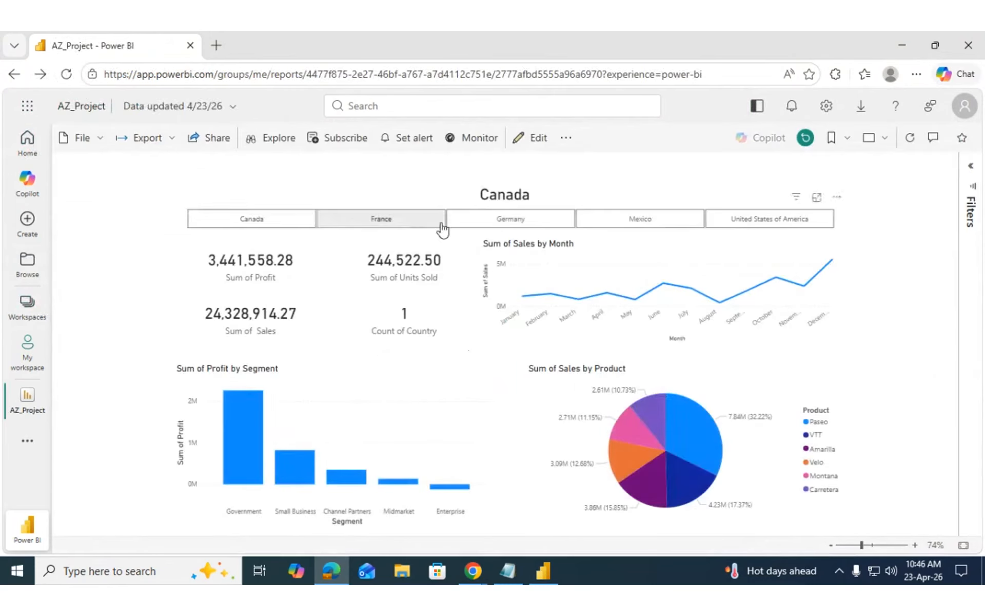
pyautogui.click(510, 219)
pyautogui.click(693, 219)
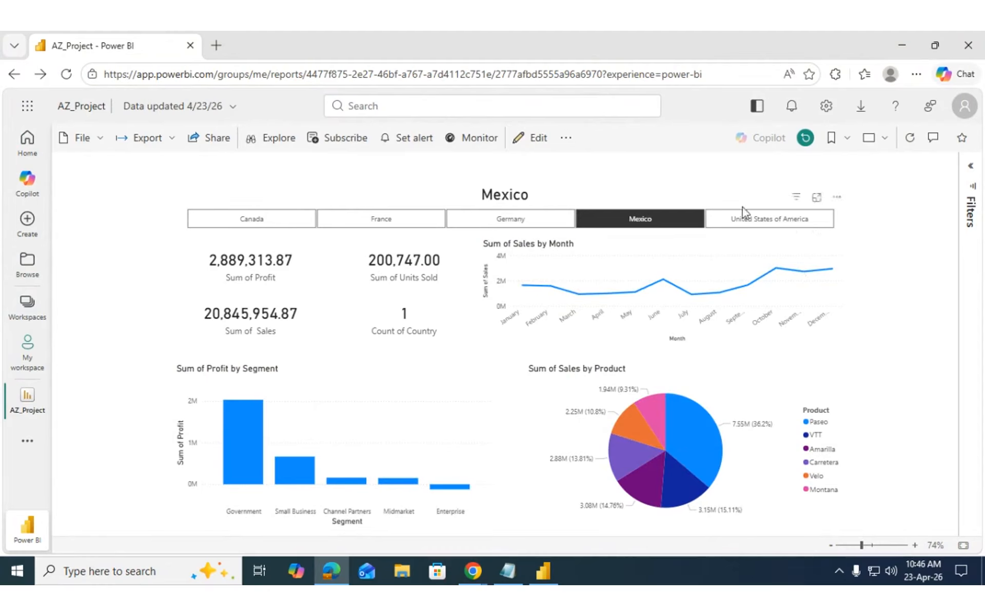
pyautogui.click(572, 220)
pyautogui.click(726, 221)
pyautogui.click(519, 224)
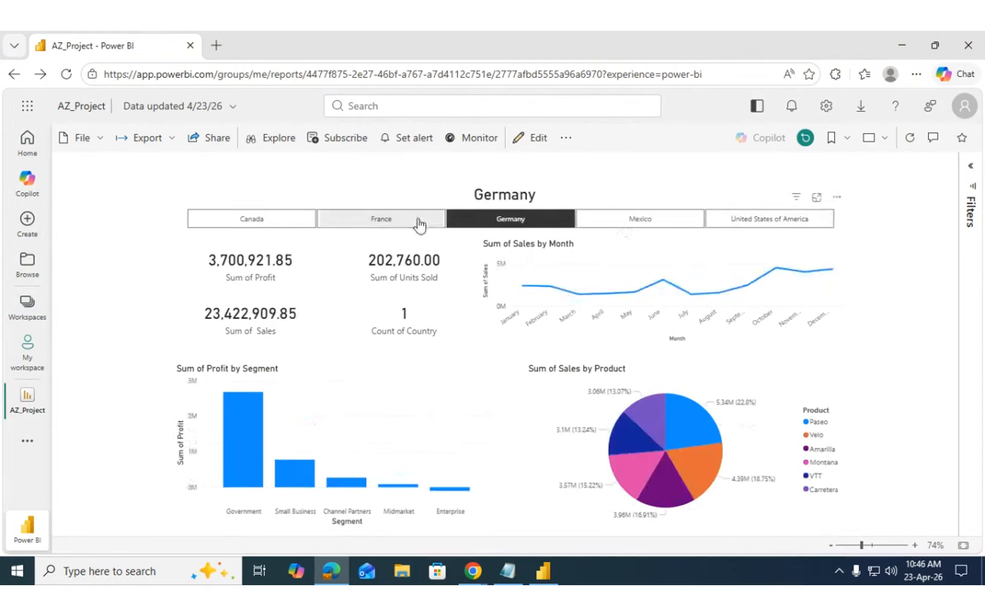
pyautogui.click(415, 223)
pyautogui.click(482, 221)
pyautogui.click(436, 224)
pyautogui.click(637, 222)
pyautogui.click(737, 221)
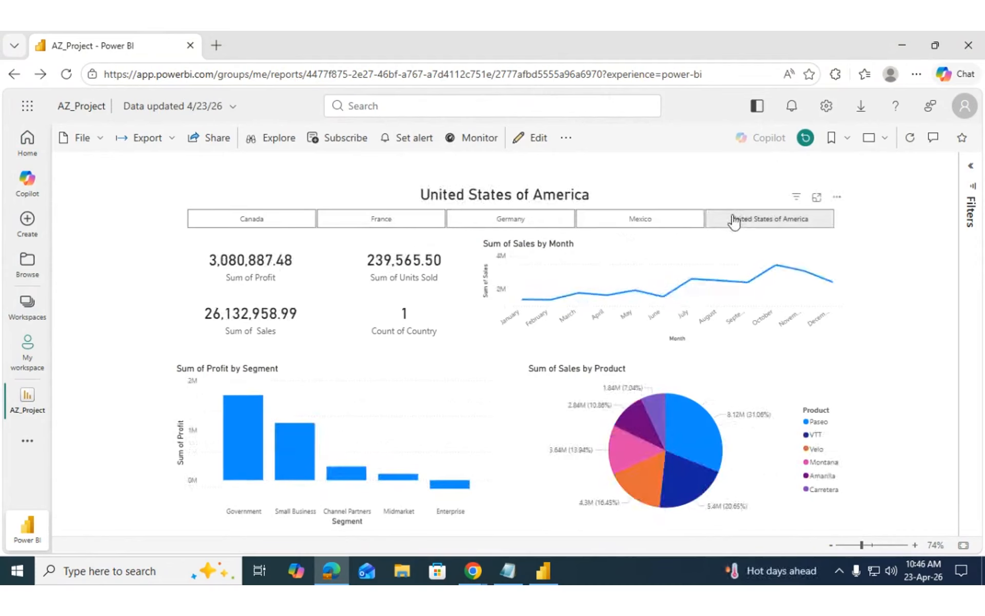
pyautogui.click(246, 220)
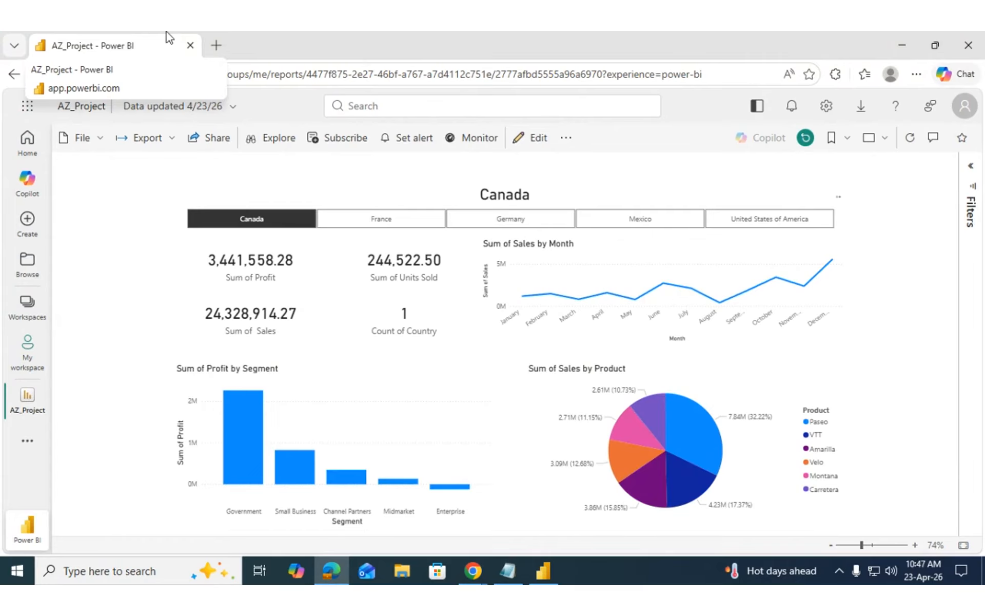
# Step: Switch to Power BI Desktop and bring up the modeling commands that contain the security options
pyautogui.click(475, 572)
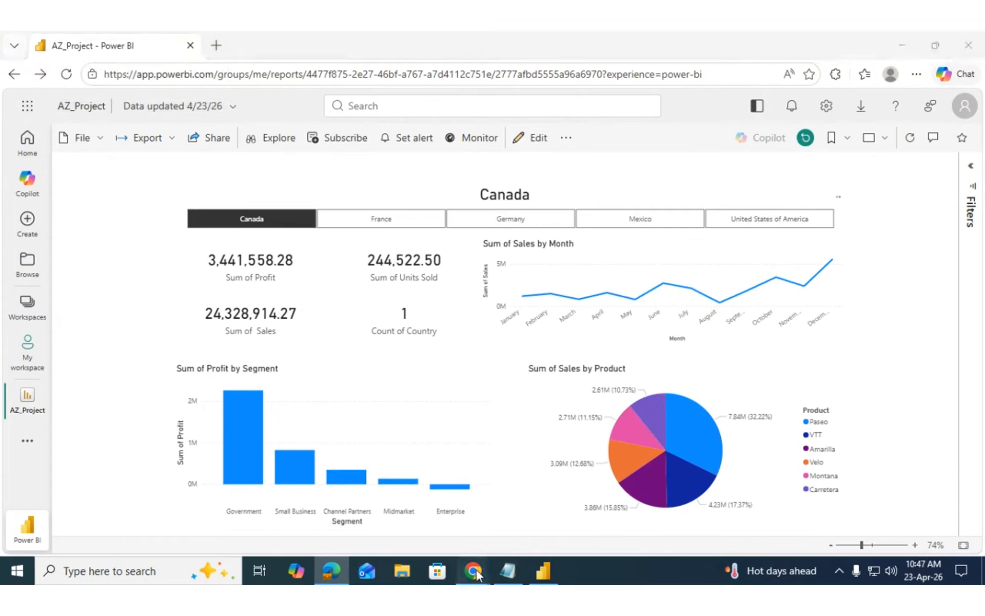
pyautogui.click(543, 570)
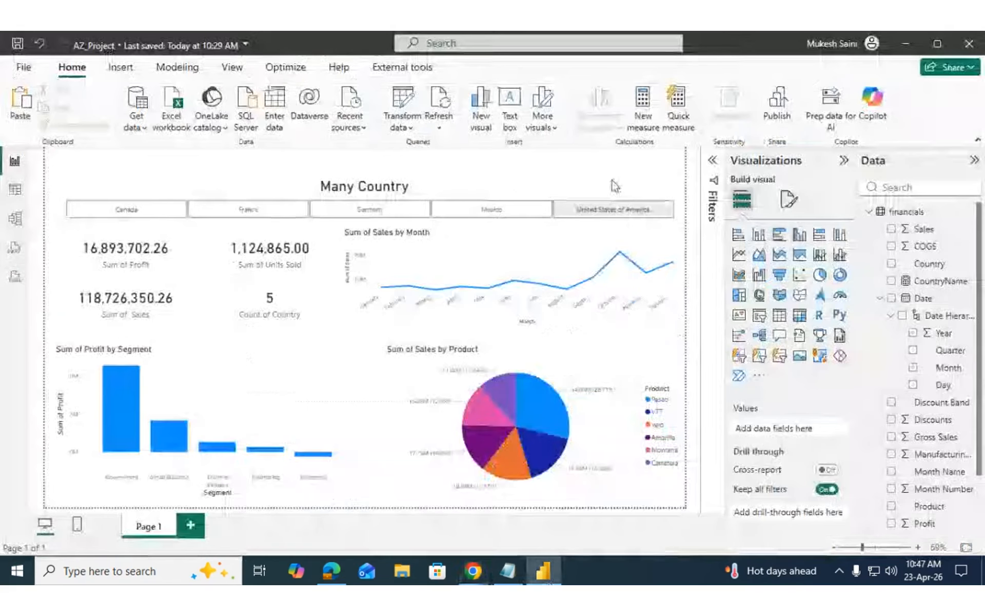
pyautogui.click(175, 78)
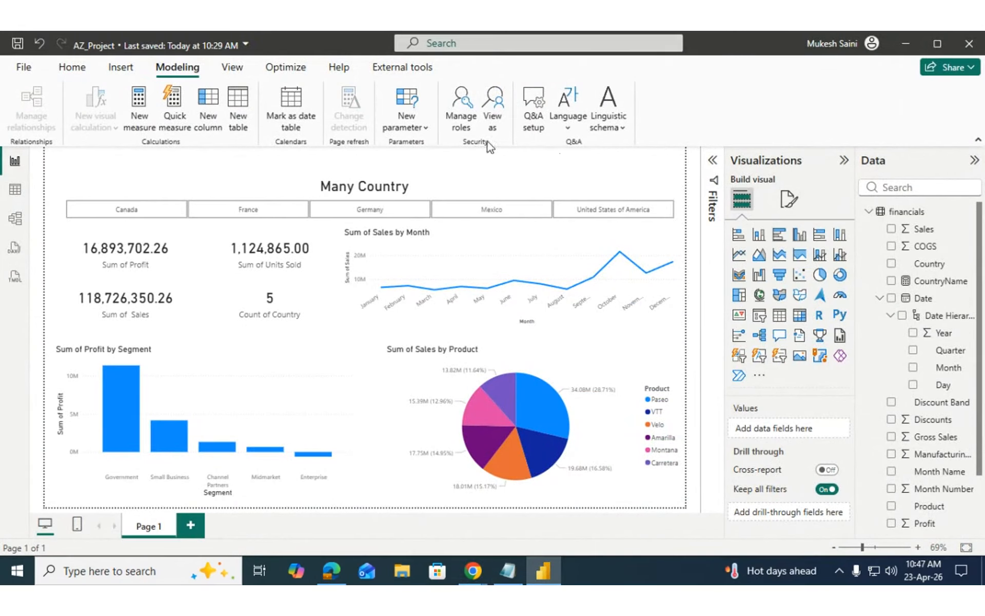
# Step: Launch the Mouse Highlight utility
pyautogui.press('super')
pyautogui.write('mou')
pyautogui.press('Return')
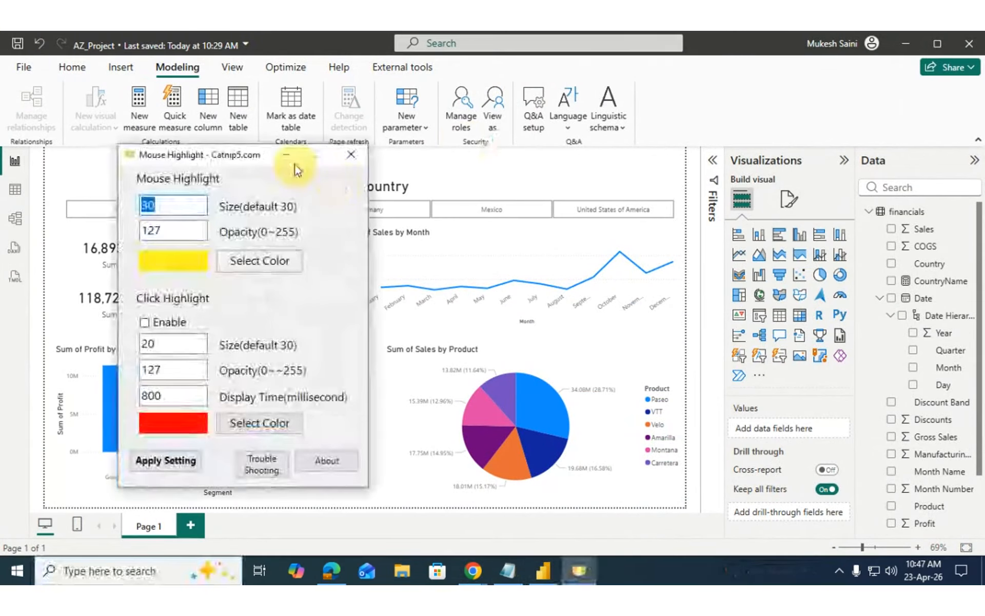
# Step: Minimize the Mouse Highlight window and create a security role named Canadian
pyautogui.click(285, 154)
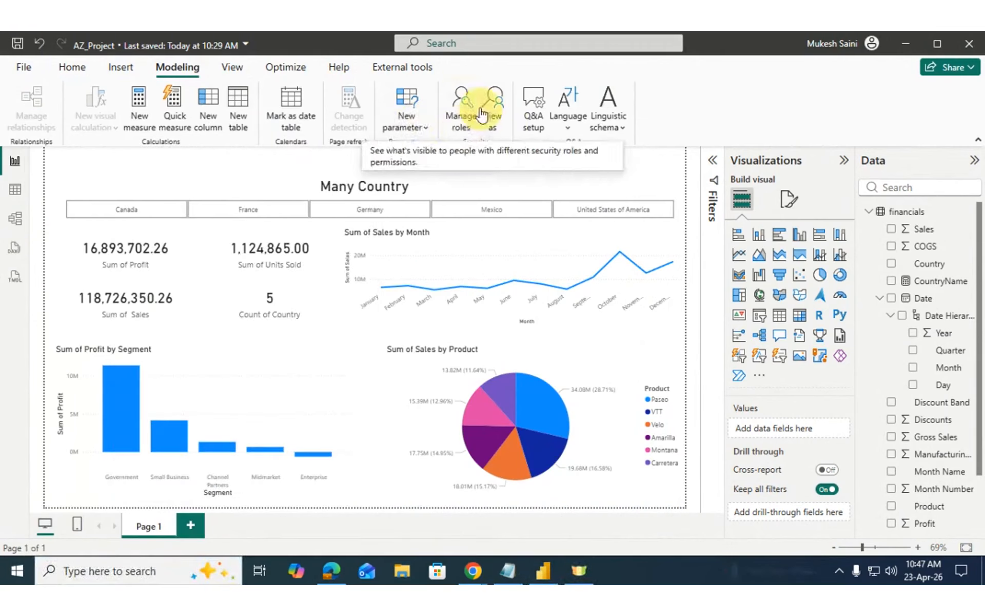
pyautogui.click(459, 122)
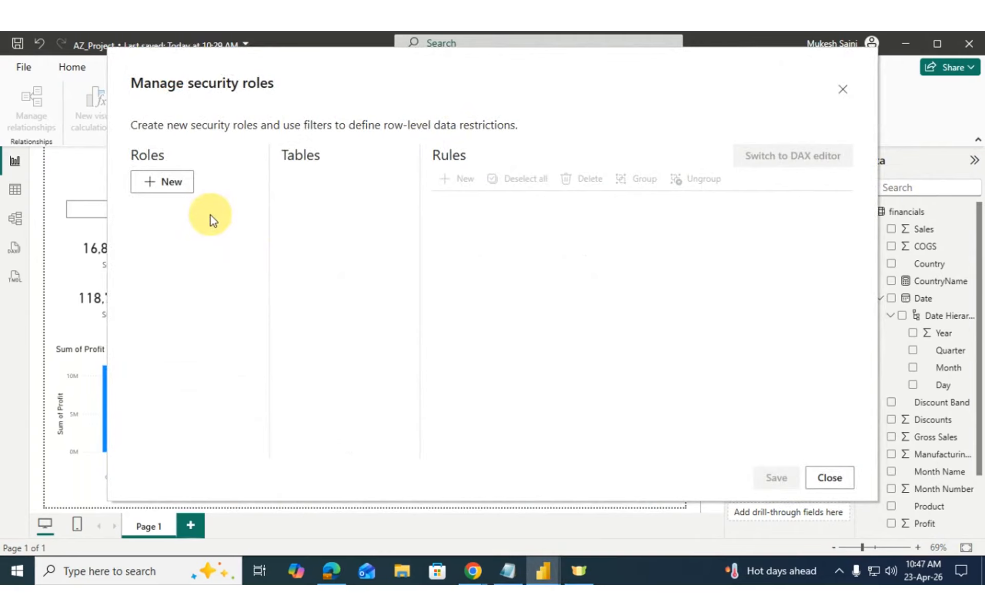
pyautogui.click(154, 177)
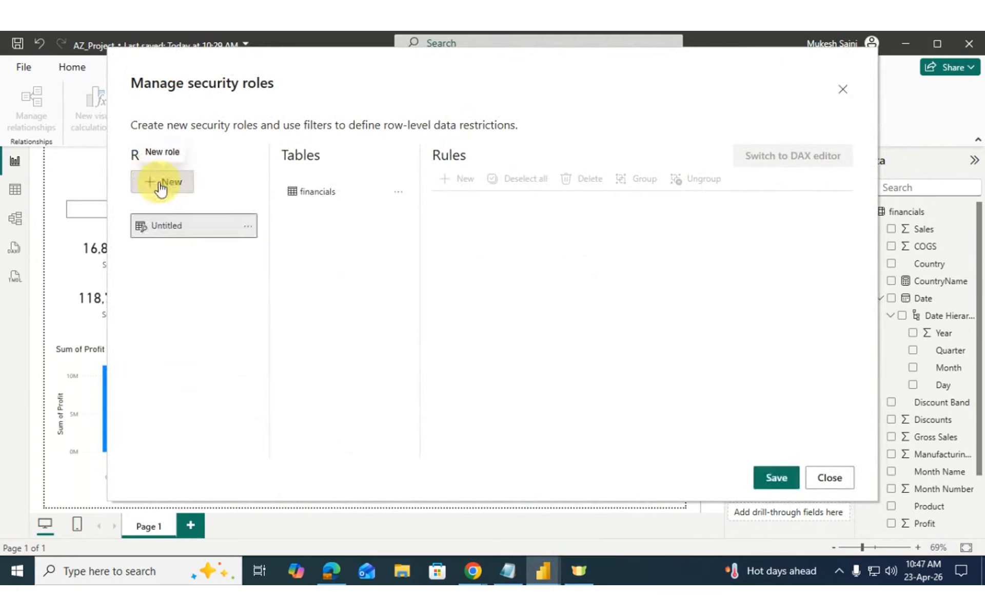
pyautogui.doubleClick(166, 228)
pyautogui.press('BackSpace')
pyautogui.press('BackSpace')
pyautogui.press('BackSpace')
pyautogui.press('BackSpace')
pyautogui.press('BackSpace')
pyautogui.press('BackSpace')
pyautogui.press('BackSpace')
pyautogui.press('BackSpace')
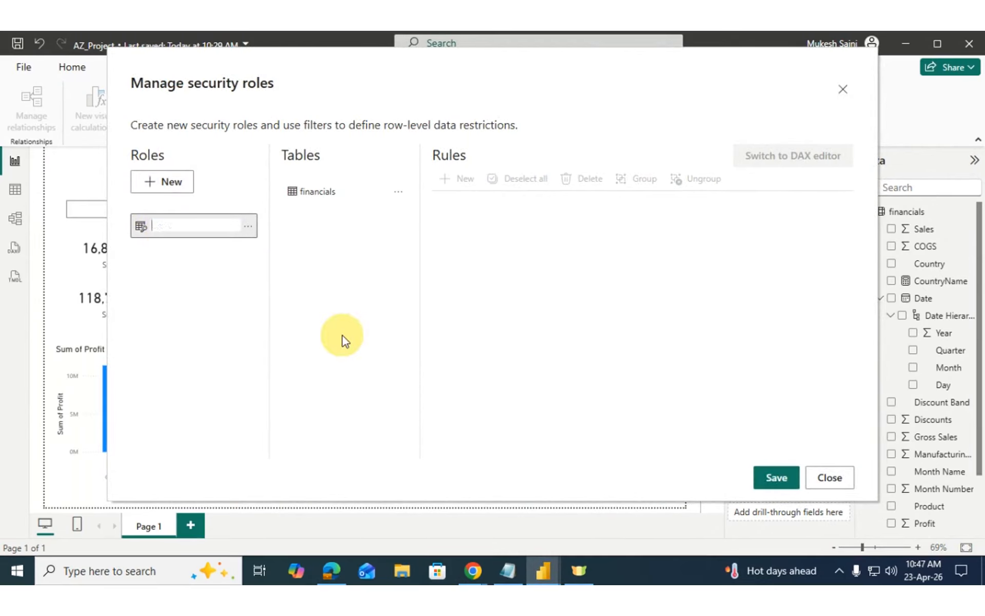
pyautogui.write('Canadian')
pyautogui.press('Return')
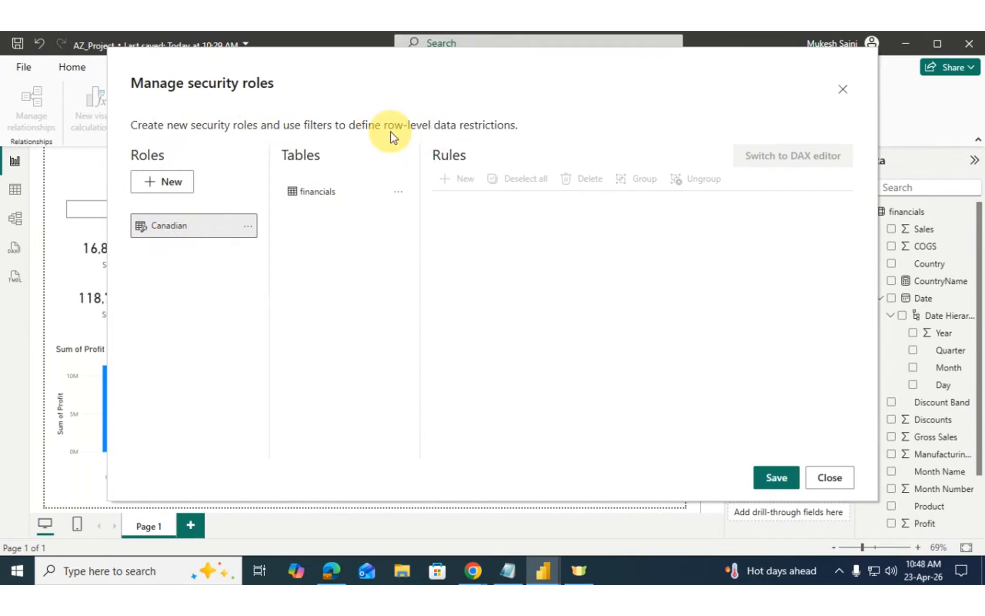
# Step: Restrict the Canadian role on the financials table with the rule Country Equals Canada, saving the changes on closing
pyautogui.click(310, 198)
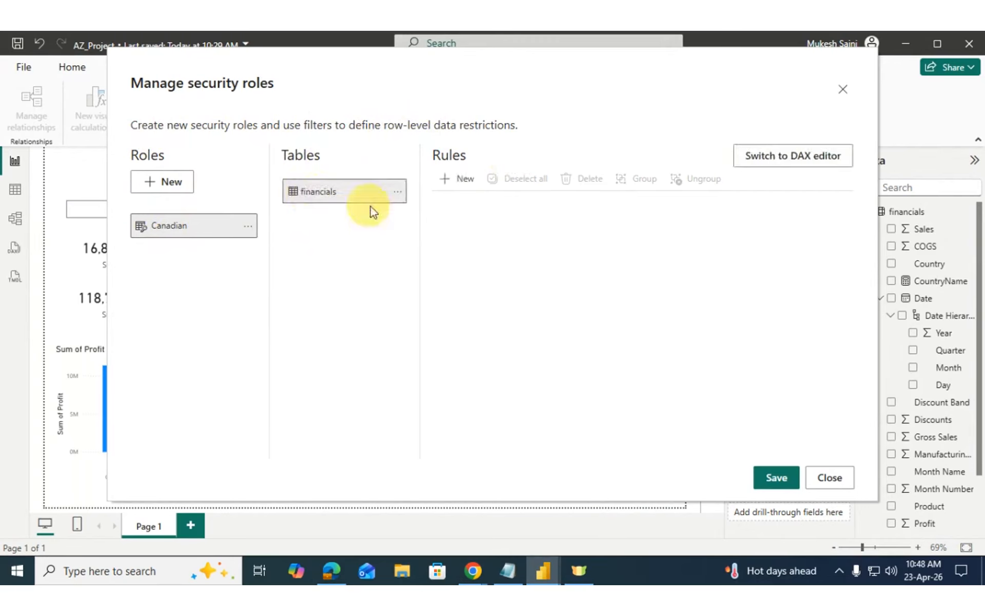
pyautogui.click(458, 180)
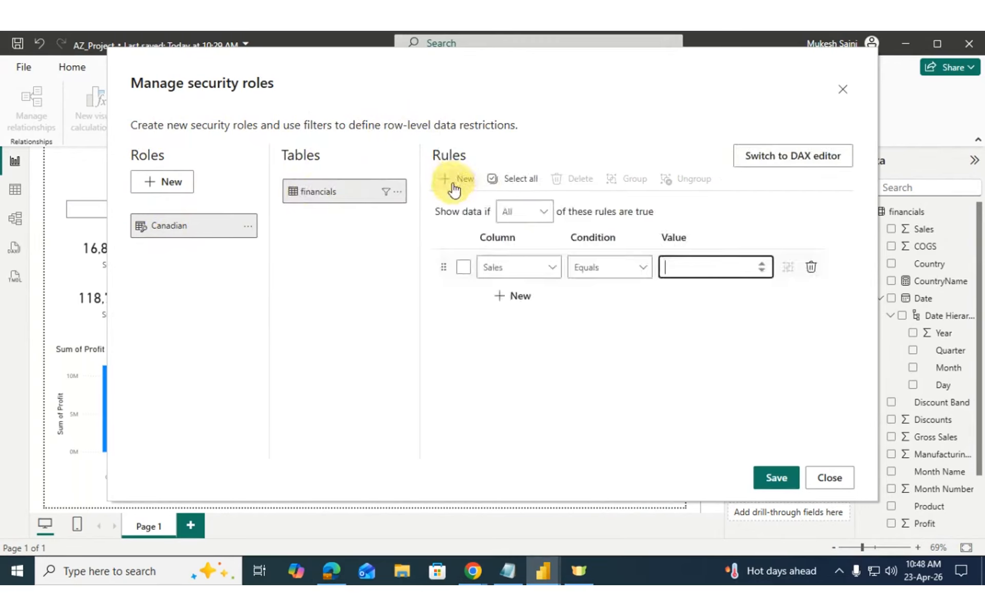
pyautogui.click(500, 275)
pyautogui.click(499, 339)
pyautogui.click(727, 265)
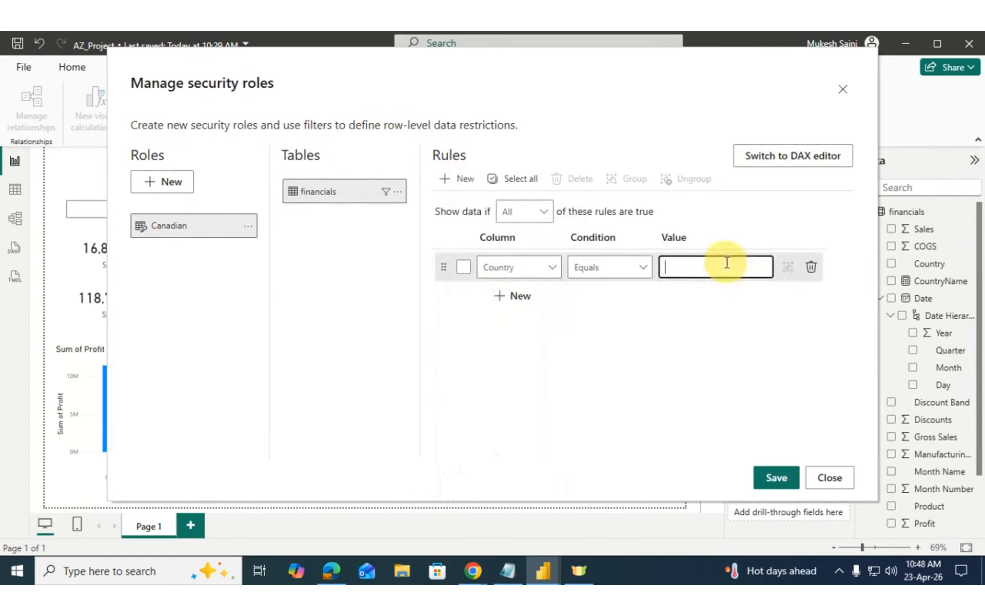
pyautogui.write('Canada')
pyautogui.click(482, 383)
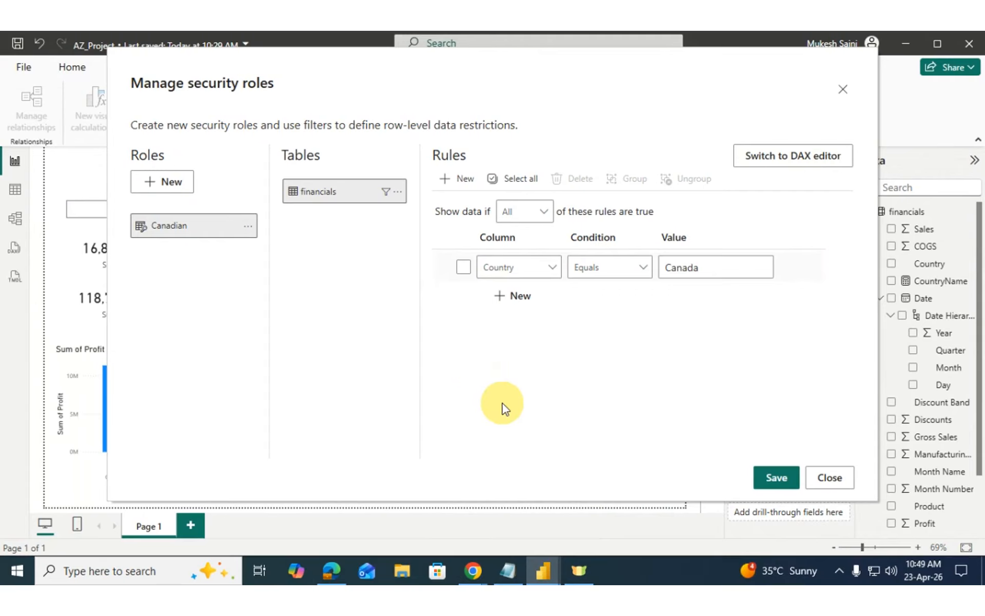
pyautogui.click(842, 477)
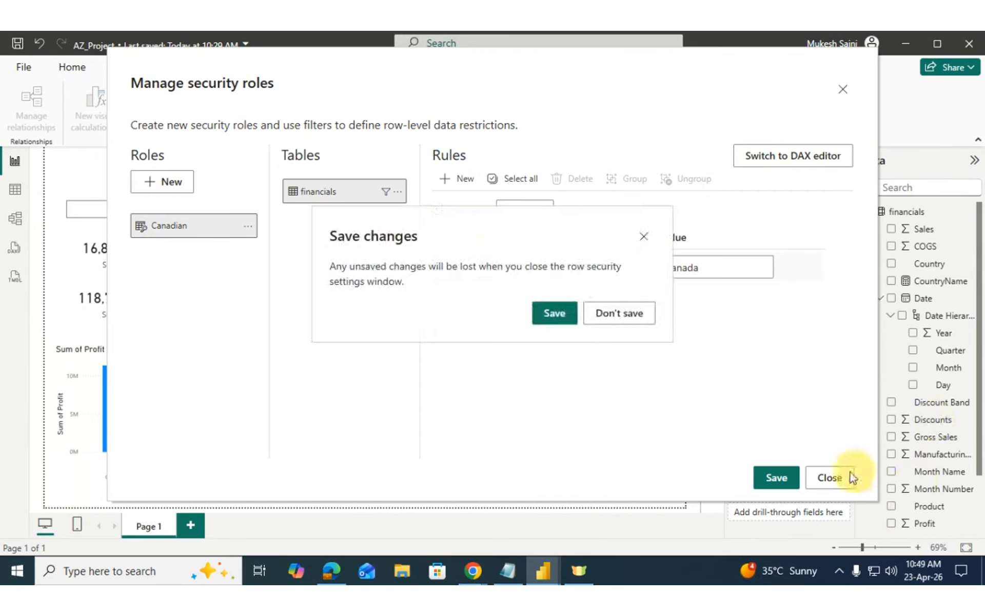
pyautogui.click(555, 312)
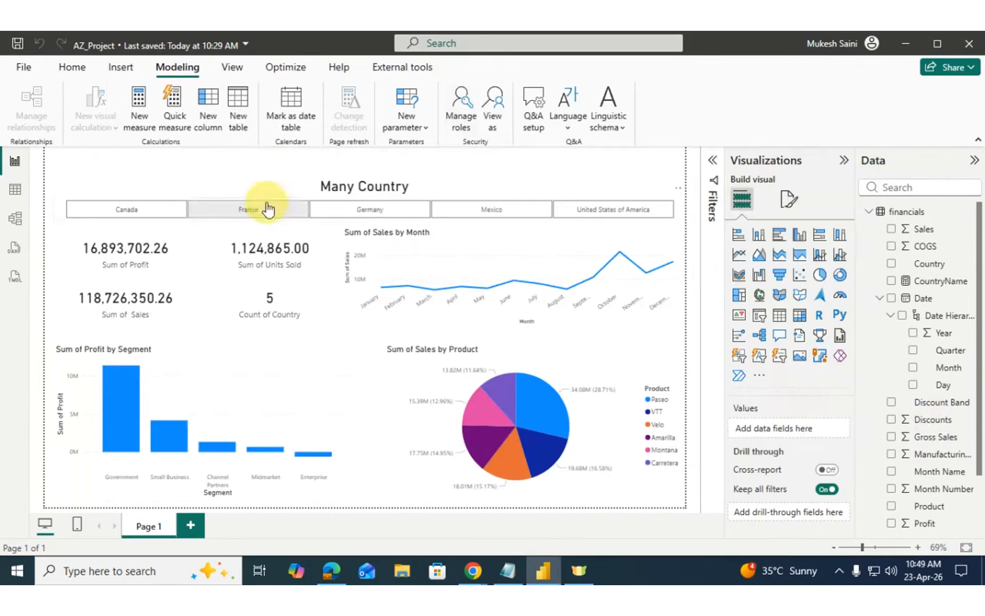
# Step: Filter the report by France, Germany, Mexico and United States of America to check the accessible data, finishing with Mexico
pyautogui.click(264, 207)
pyautogui.click(363, 209)
pyautogui.click(474, 211)
pyautogui.click(590, 210)
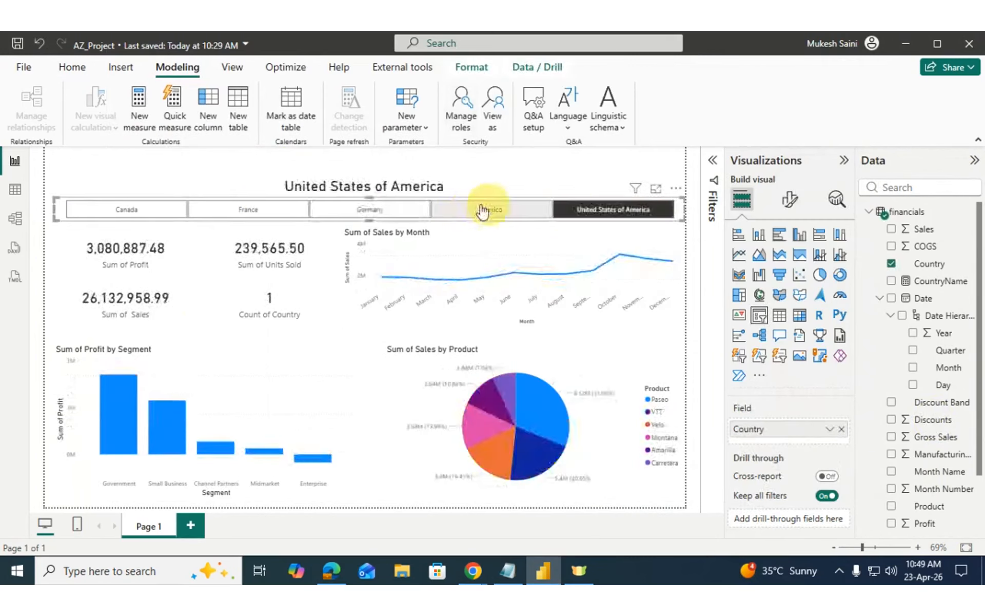
pyautogui.click(449, 210)
pyautogui.click(382, 211)
pyautogui.click(455, 219)
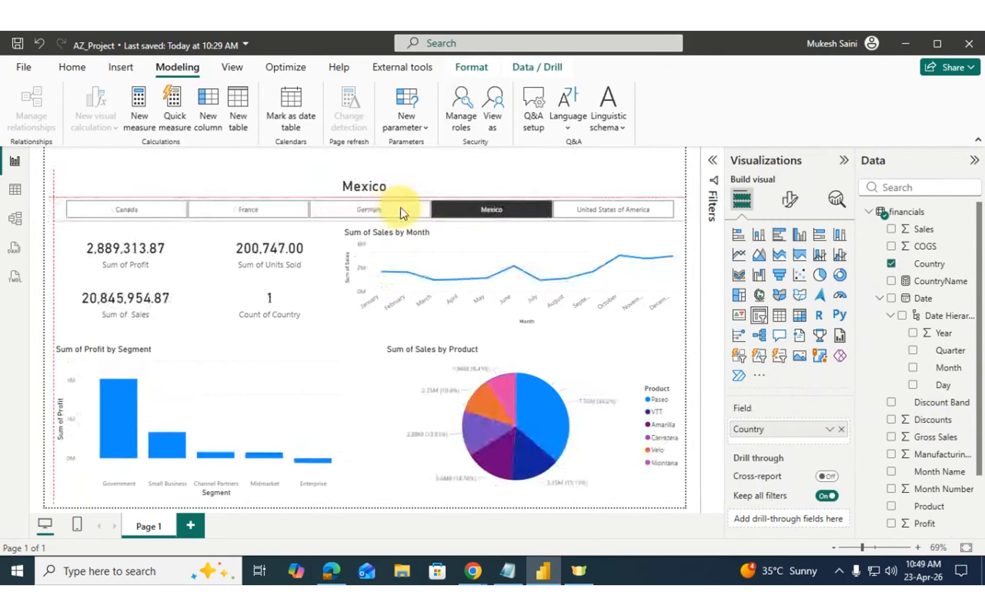
pyautogui.click(485, 159)
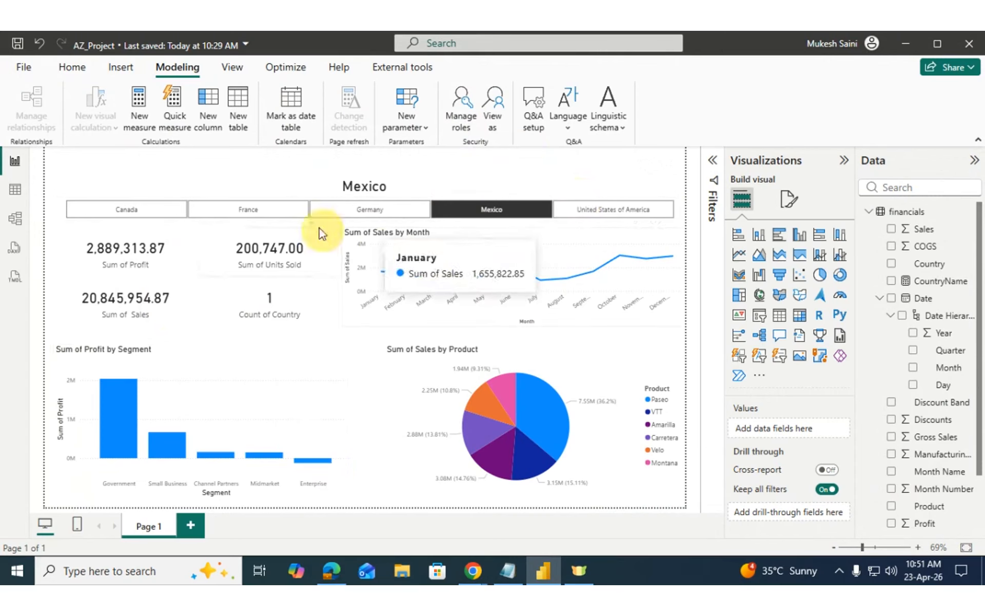
# Step: Compare the report's figures across all five countries again, including Canada, and finish with the Germany filter
pyautogui.click(293, 208)
pyautogui.click(491, 209)
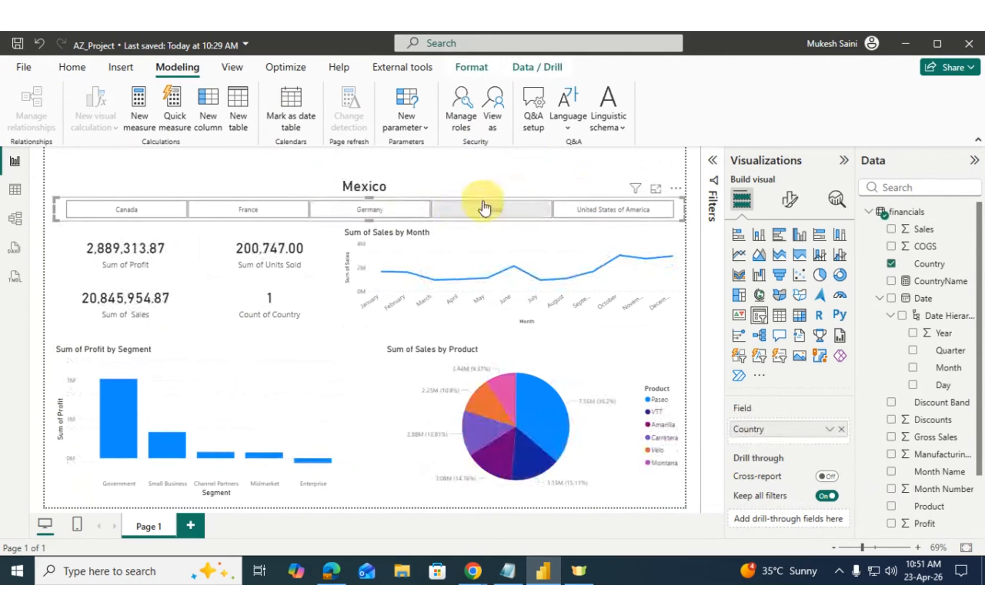
pyautogui.click(379, 210)
pyautogui.click(498, 213)
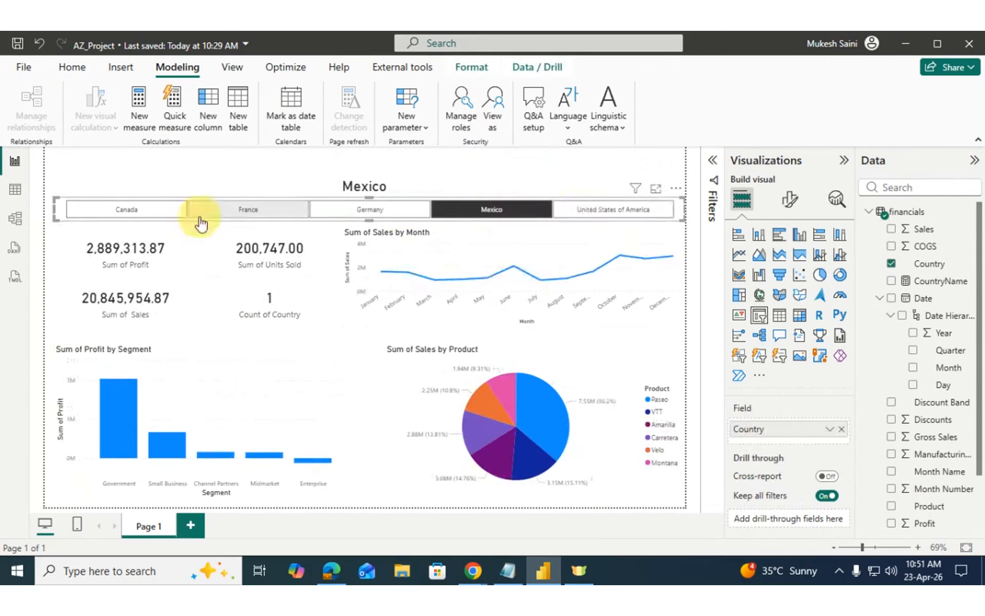
pyautogui.click(131, 215)
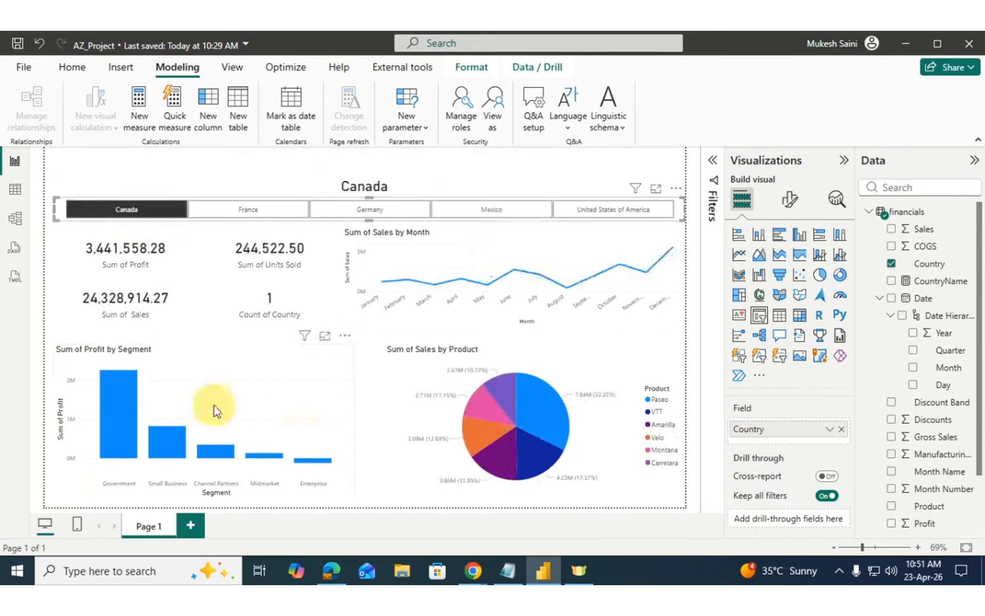
pyautogui.click(370, 210)
pyautogui.click(451, 209)
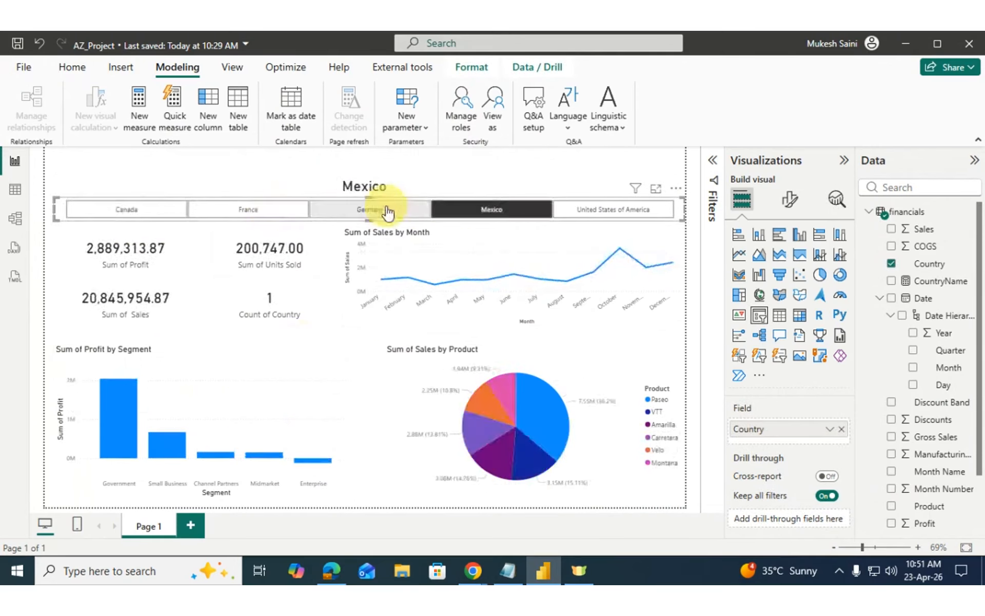
pyautogui.click(387, 213)
pyautogui.click(578, 211)
pyautogui.click(500, 212)
pyautogui.click(391, 215)
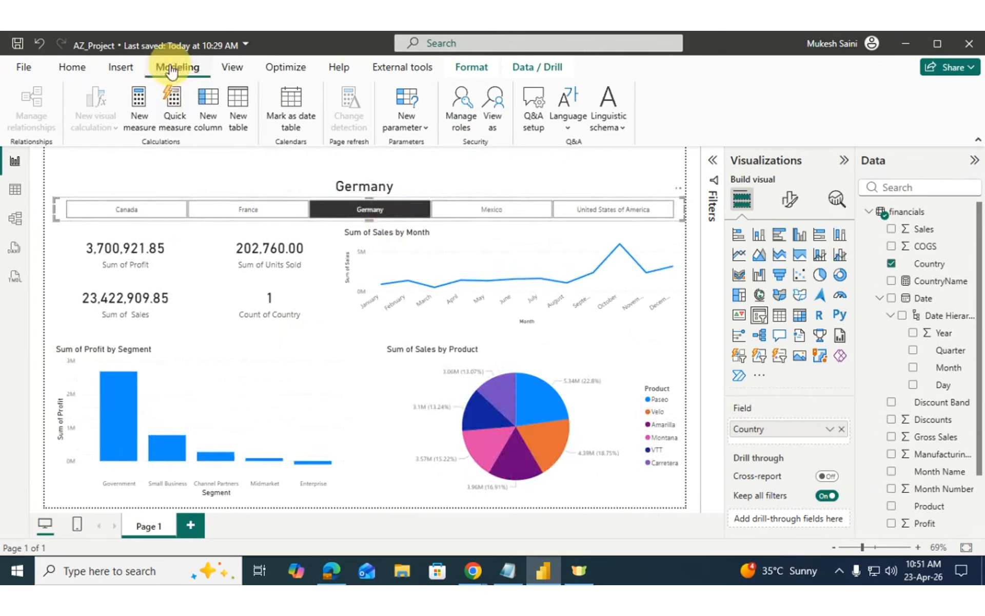
# Step: Delete the Canadian role from the security roles
pyautogui.click(468, 117)
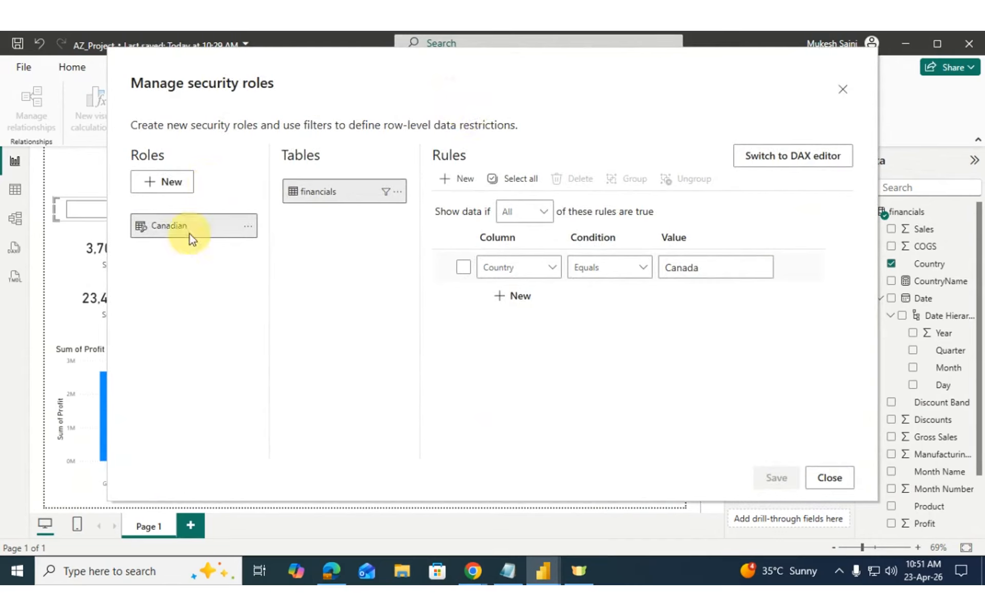
pyautogui.click(250, 227)
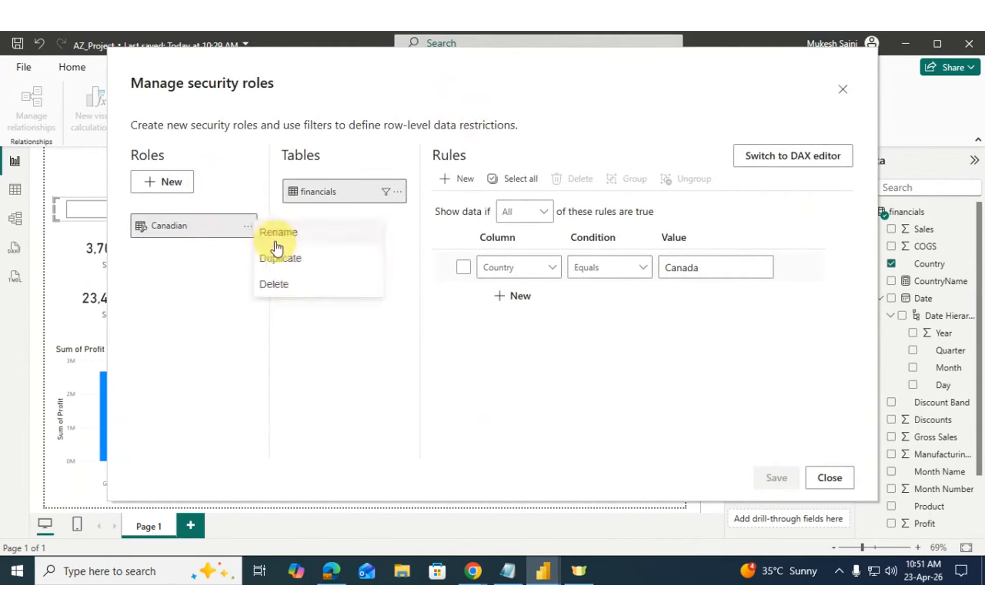
pyautogui.click(289, 282)
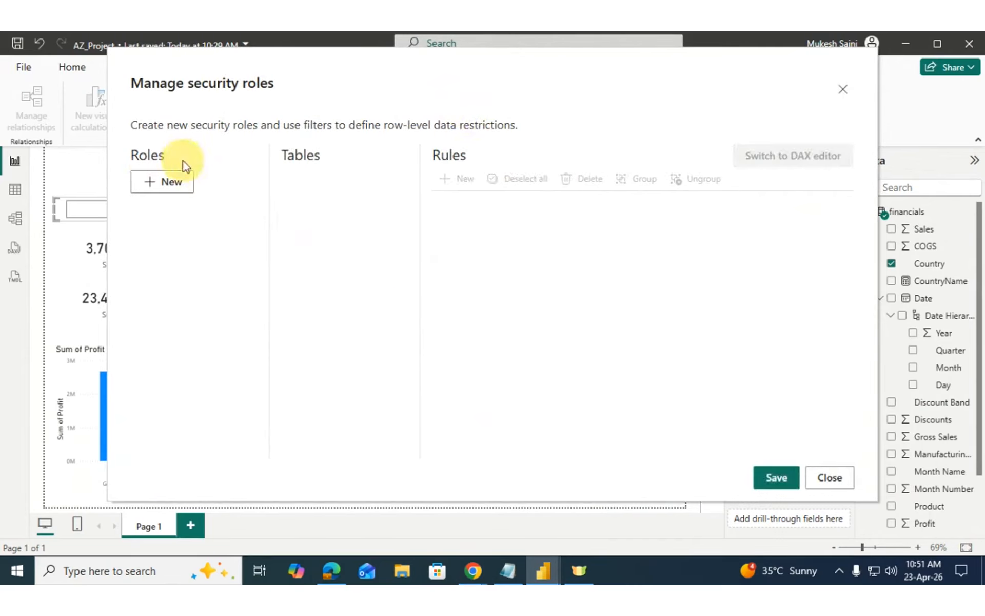
# Step: Create a new security role named Canadaian
pyautogui.click(171, 188)
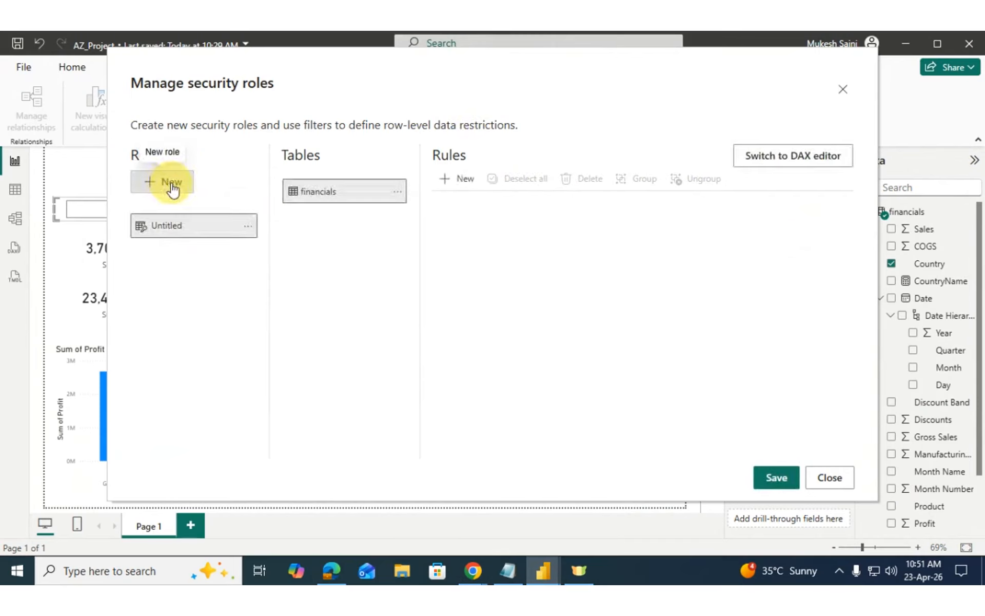
pyautogui.click(173, 225)
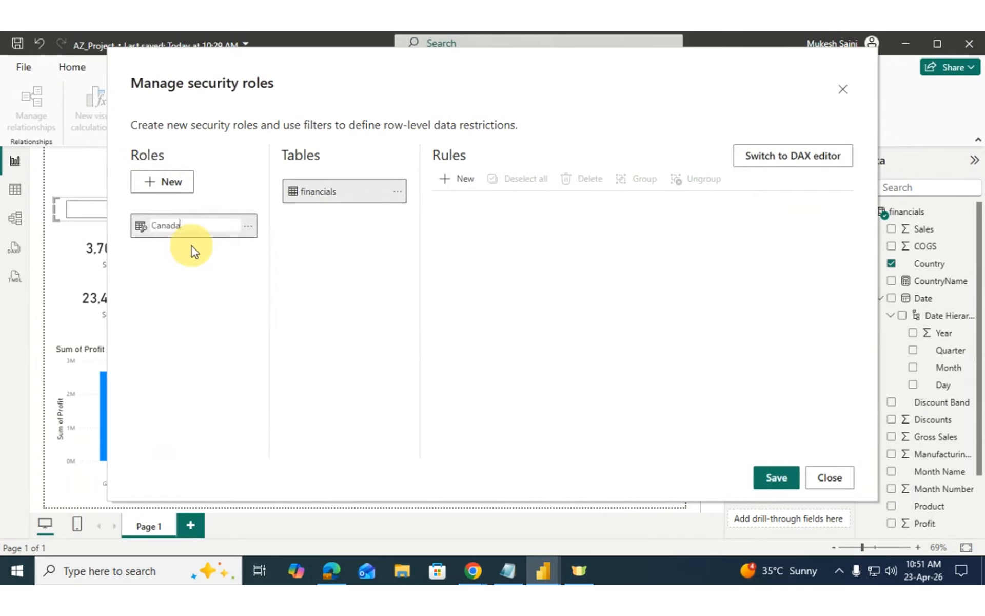
pyautogui.press('Return')
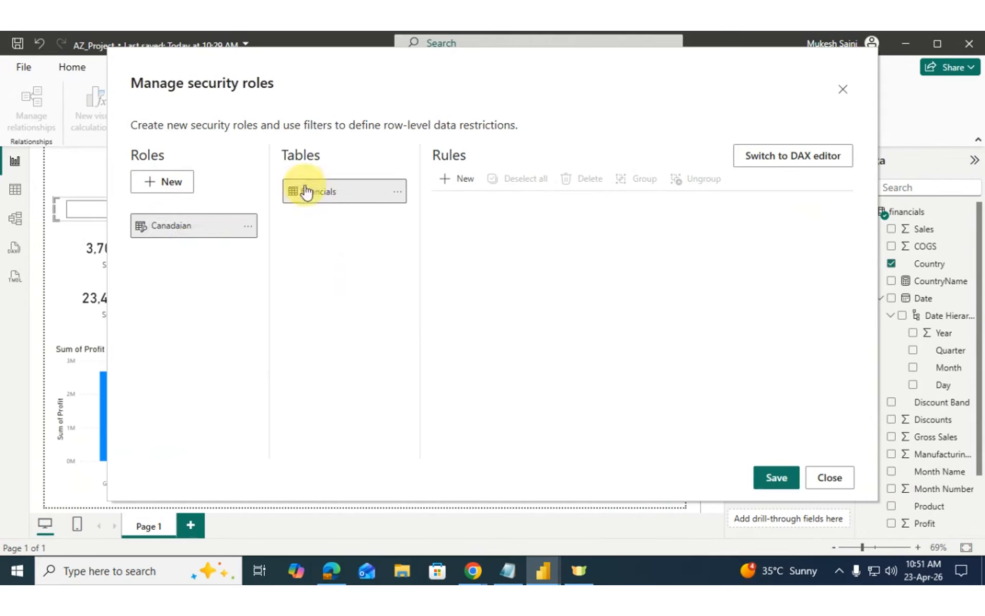
# Step: Add the rule Country Equals Canada on the financials table for the Canadaian role, save it and close the role settings
pyautogui.click(458, 179)
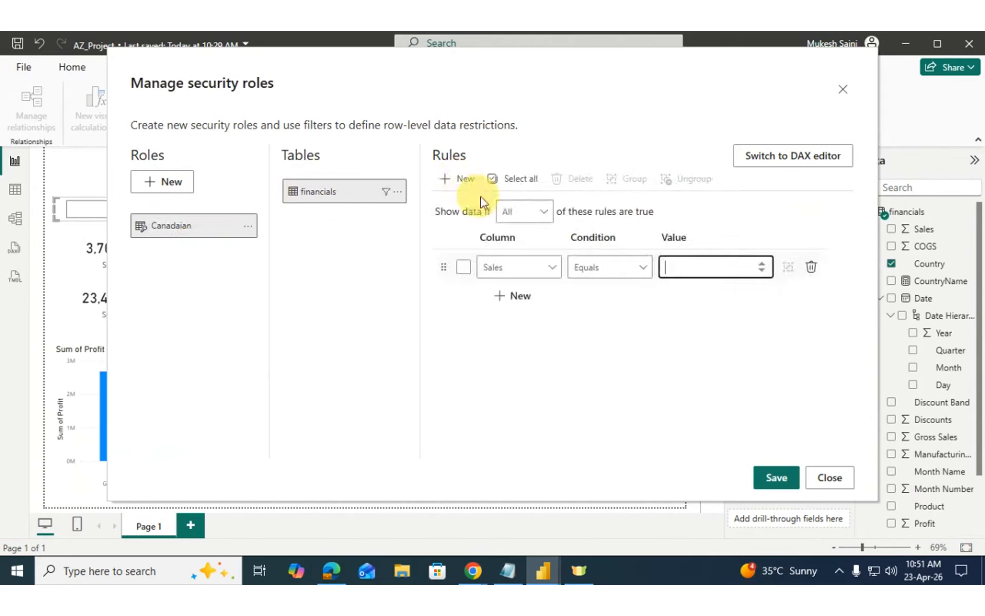
pyautogui.click(532, 267)
pyautogui.click(522, 339)
pyautogui.click(682, 270)
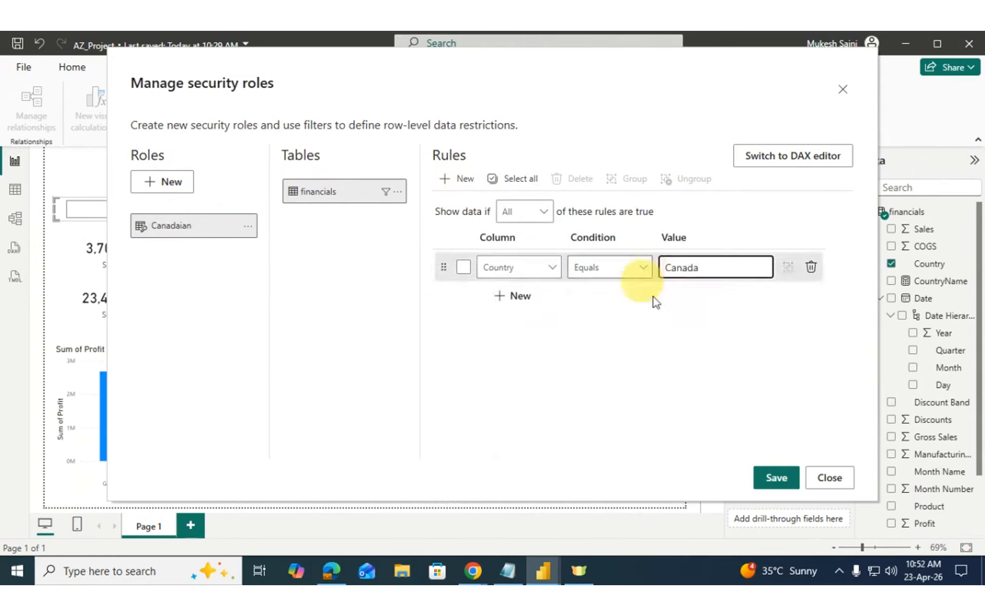
pyautogui.click(783, 483)
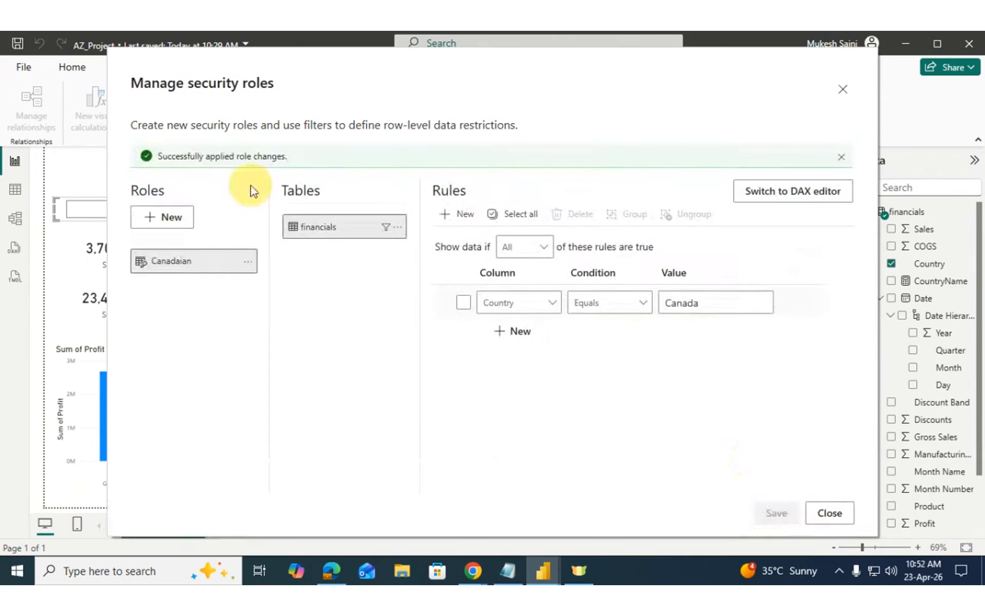
pyautogui.click(830, 513)
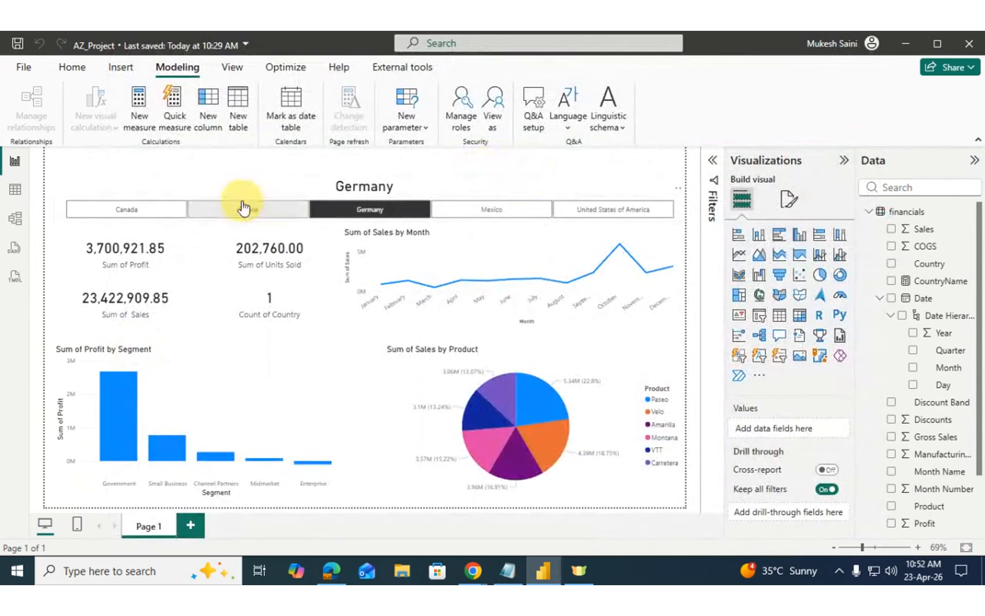
# Step: Clear the country filter and view the report as the Canadaian role
pyautogui.click(249, 177)
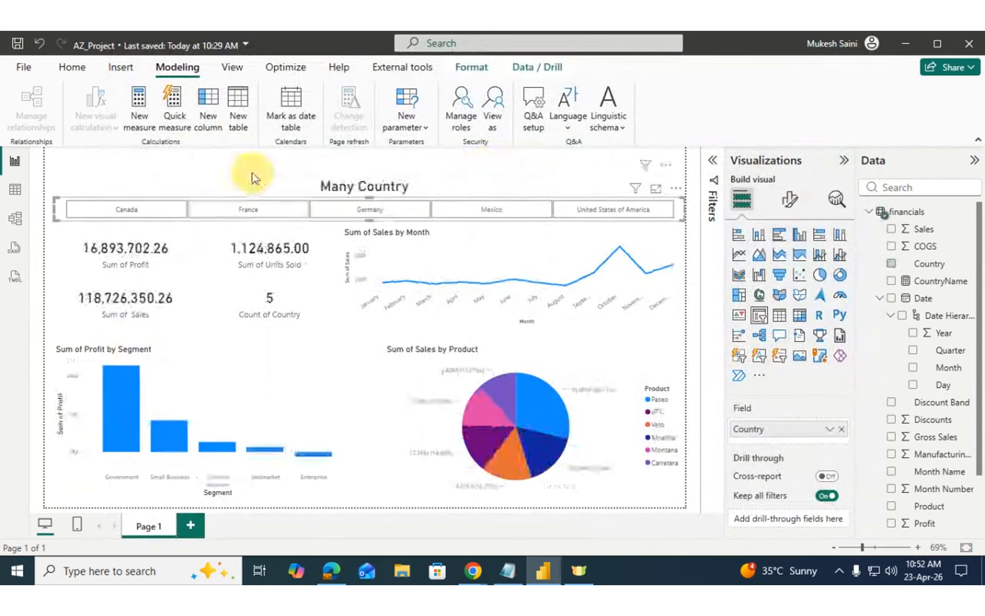
pyautogui.click(496, 105)
pyautogui.click(406, 250)
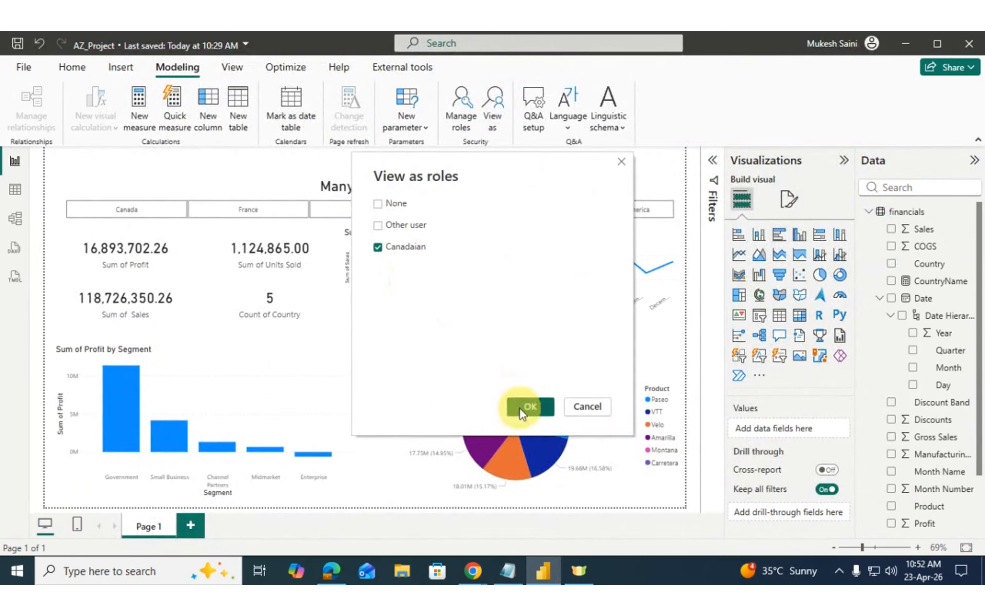
pyautogui.click(534, 407)
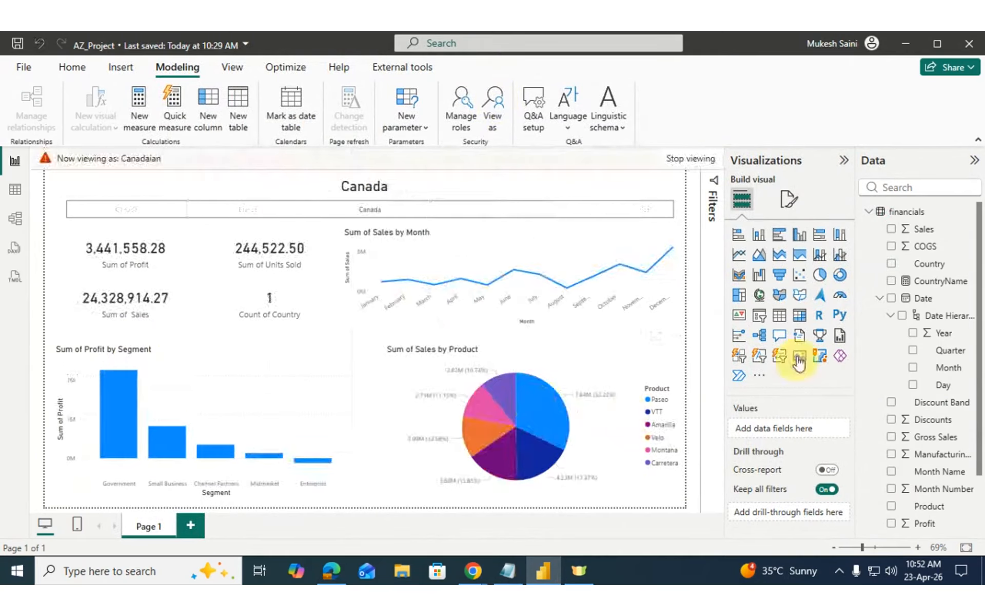
# Step: Examine the role-restricted report by selecting Canada, the Government to Midmarket segment bars and slices of the sales-by-product pie chart
pyautogui.click(362, 213)
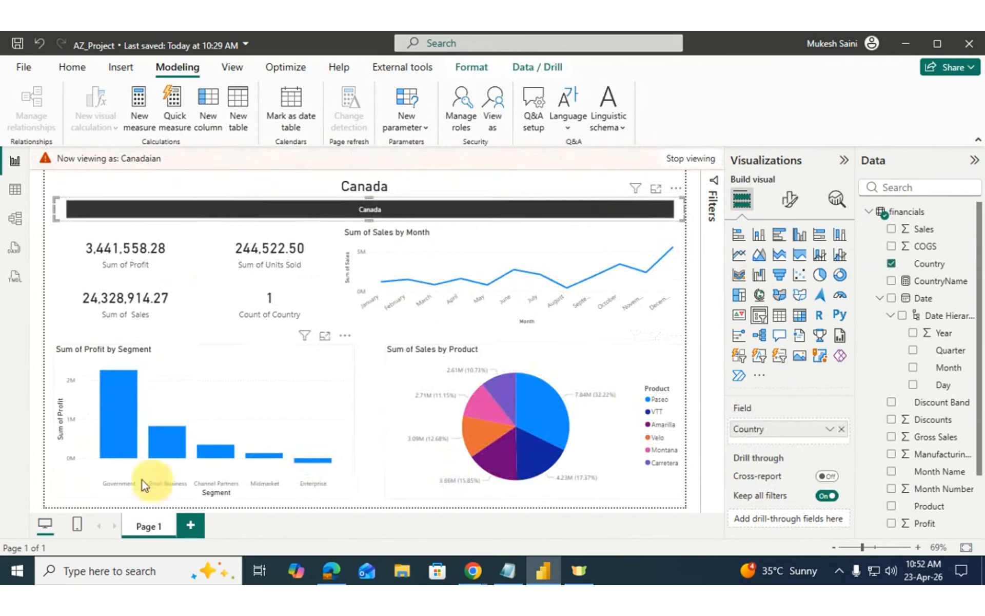
pyautogui.click(110, 428)
pyautogui.click(168, 453)
pyautogui.click(216, 452)
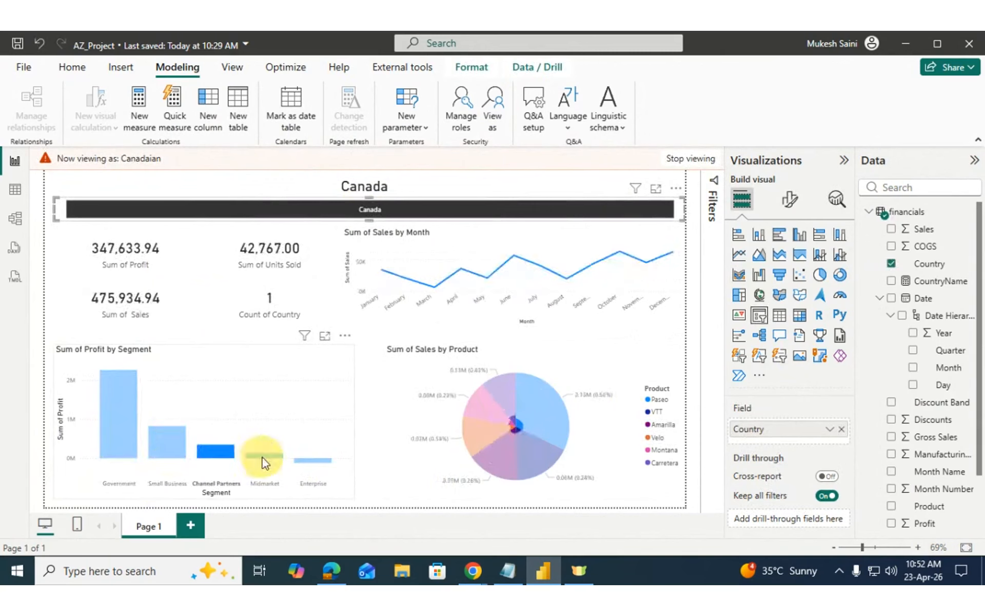
pyautogui.click(262, 459)
pyautogui.click(575, 432)
pyautogui.click(494, 458)
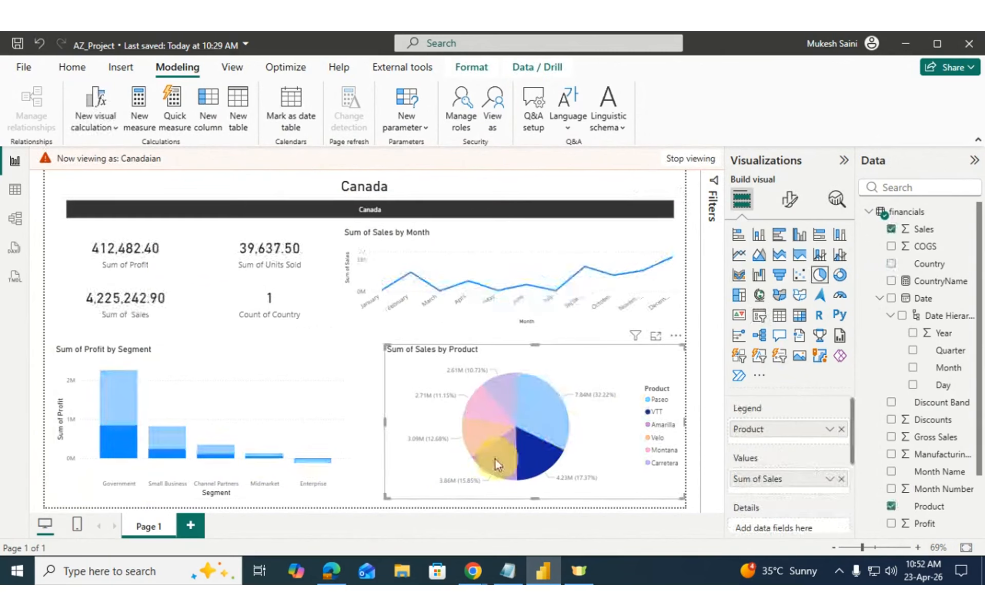
# Step: Examine the report filtered by the Velo, Montana and Carretera slices of the sales-by-product pie chart, clearing the selection at the end
pyautogui.click(481, 437)
pyautogui.click(481, 408)
pyautogui.click(501, 395)
pyautogui.click(503, 392)
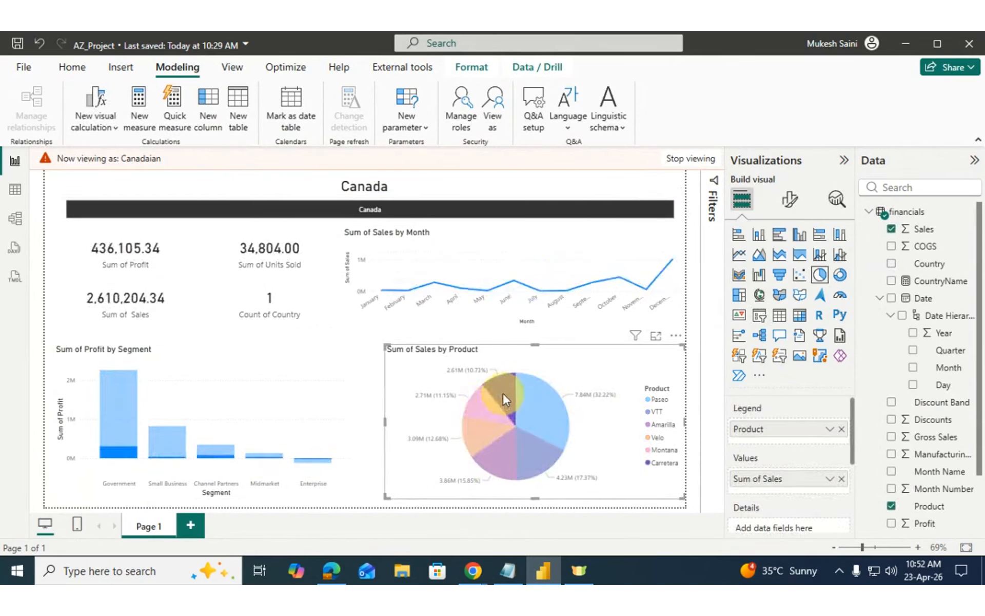
pyautogui.click(503, 393)
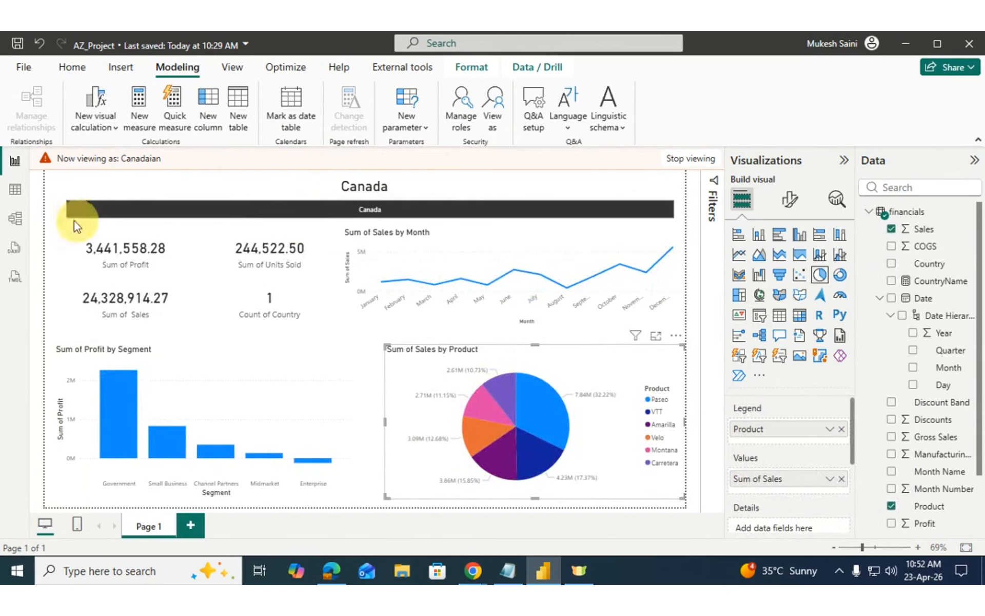
# Step: Check the table data, return to the report and stop viewing it as the Canadaian role
pyautogui.click(16, 191)
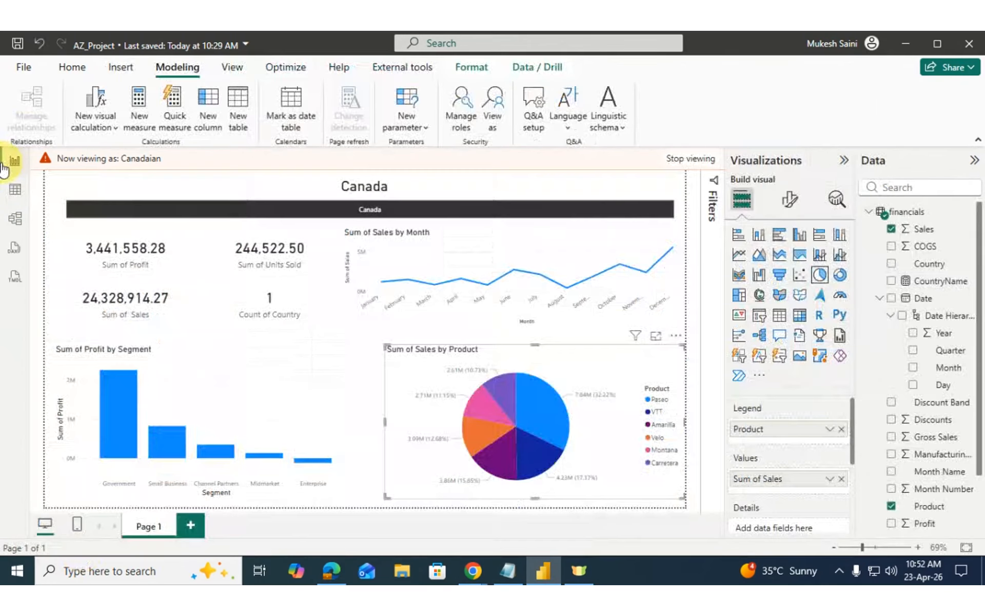
pyautogui.click(15, 160)
pyautogui.click(695, 158)
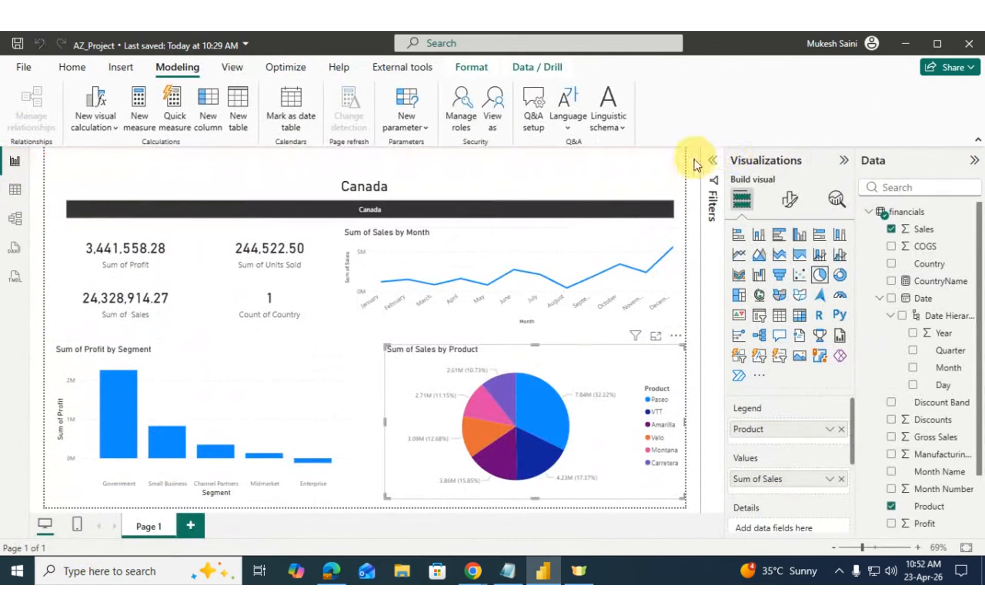
pyautogui.click(636, 174)
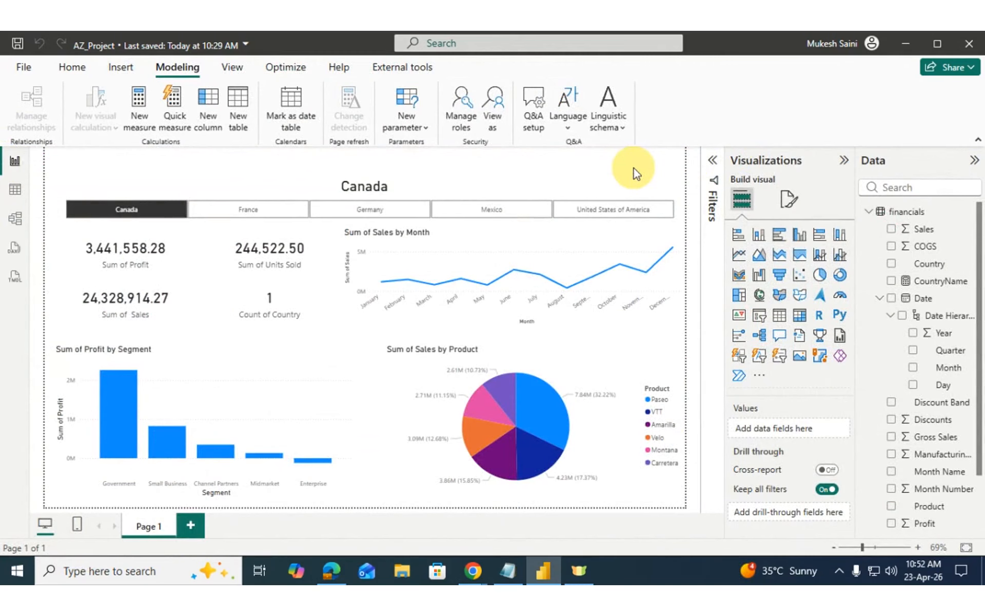
# Step: Save the changes and publish the report to My workspace, replacing the existing AZ_Project dataset
pyautogui.click(70, 68)
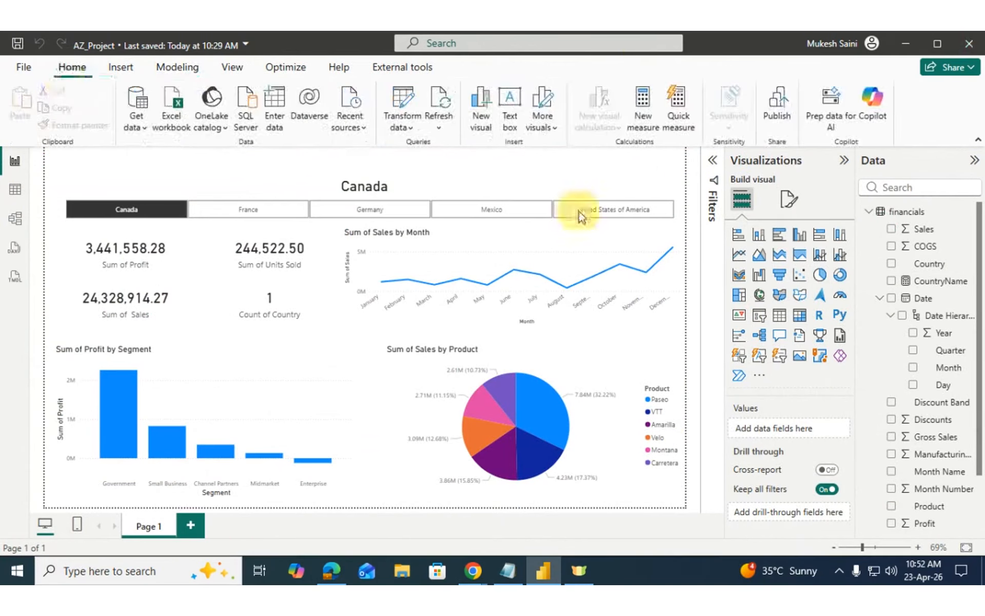
pyautogui.click(777, 114)
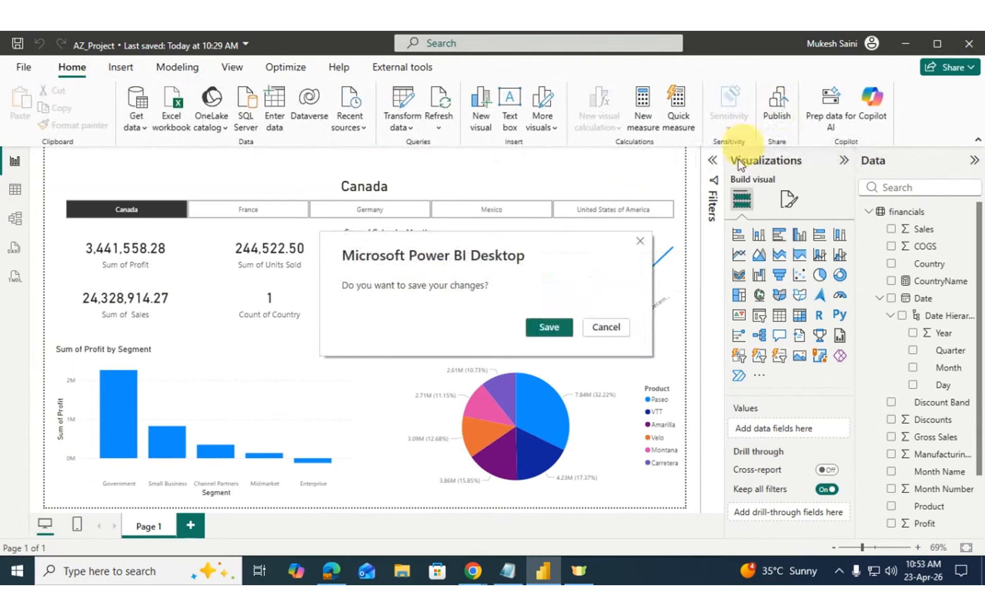
pyautogui.click(556, 326)
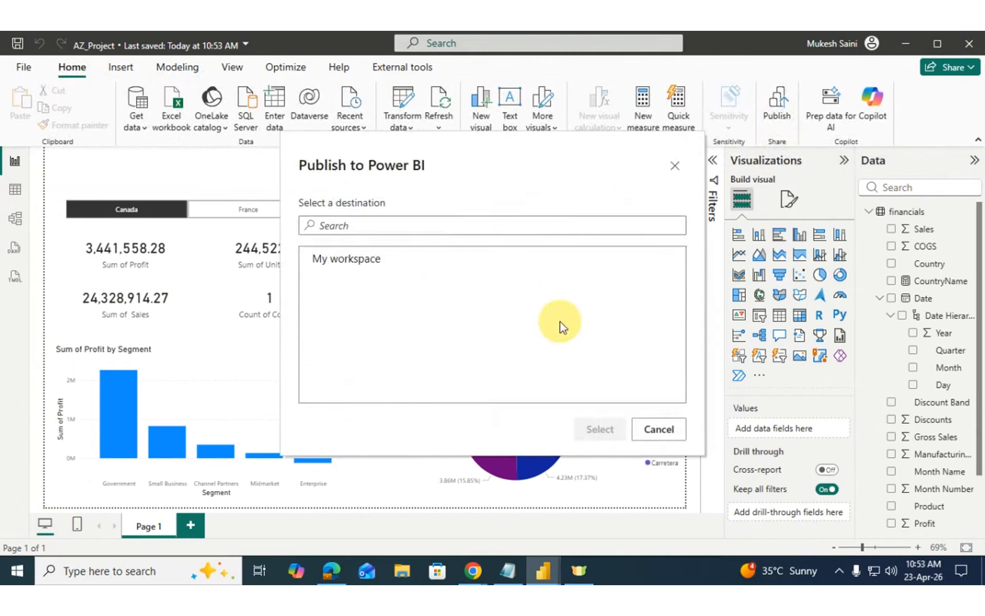
pyautogui.click(385, 267)
pyautogui.click(595, 426)
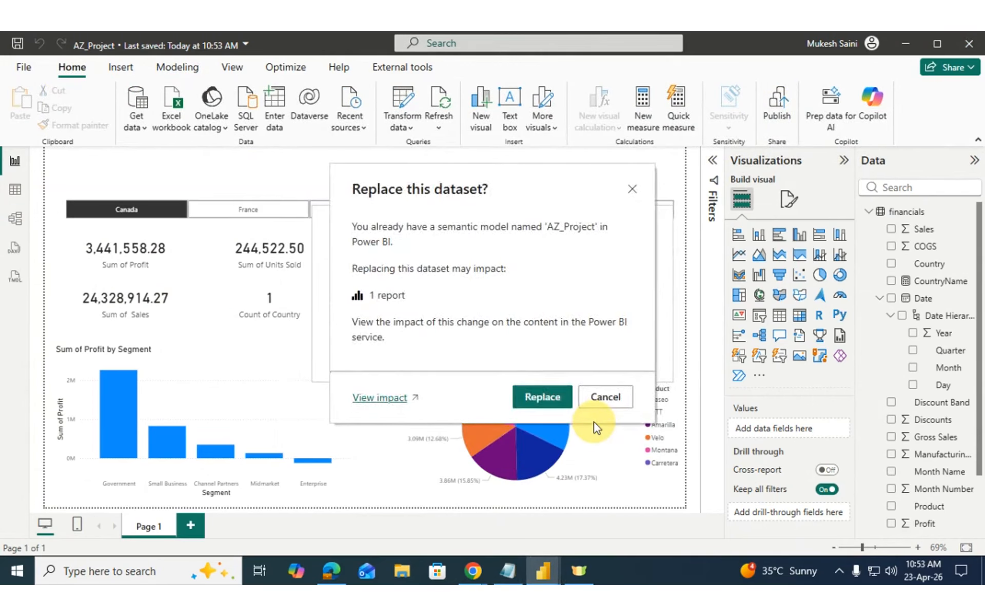
pyautogui.click(524, 403)
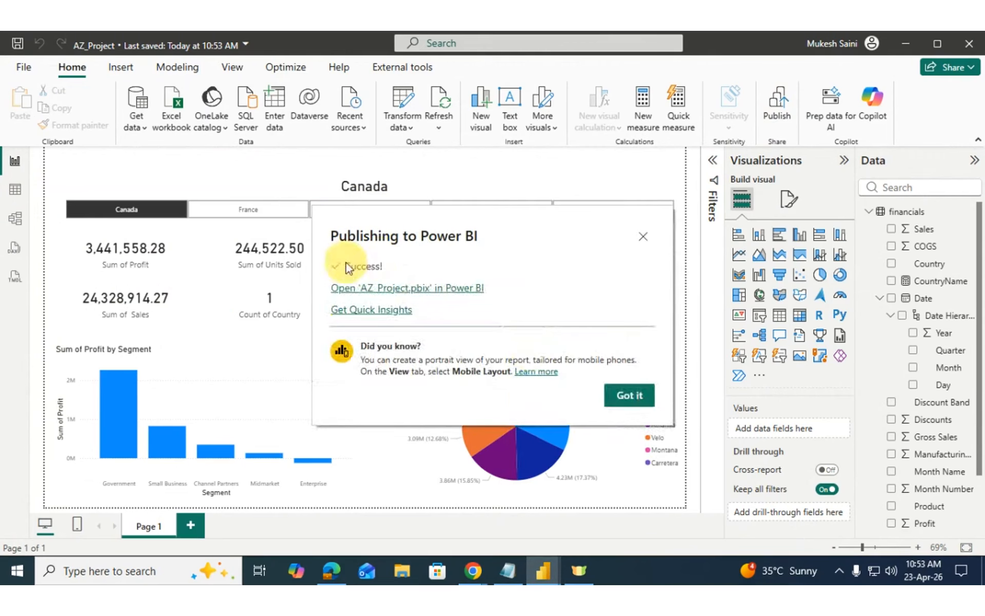
pyautogui.click(626, 396)
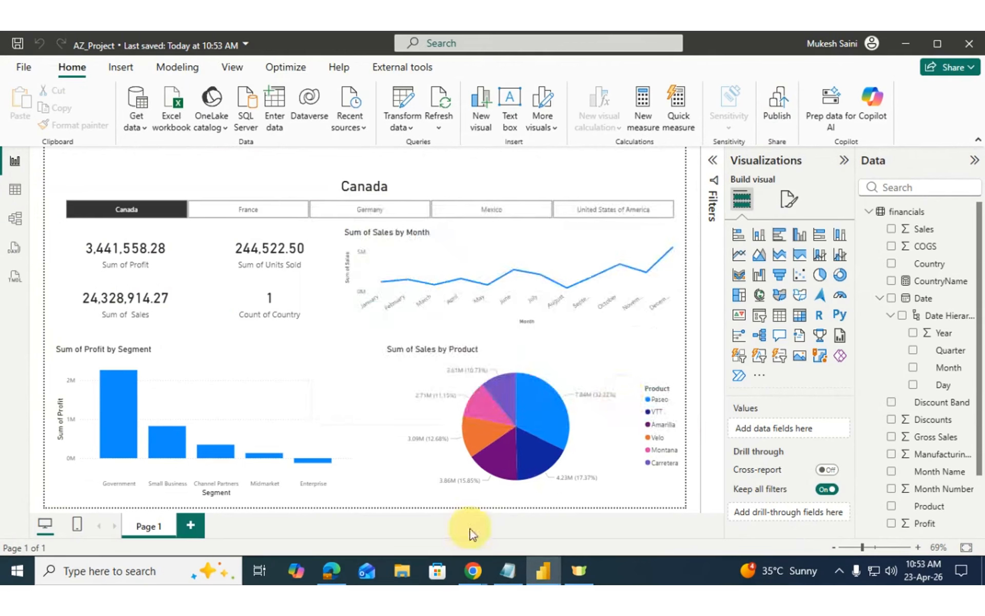
# Step: Switch to the Power BI service in the browser and open My workspace
pyautogui.click(328, 570)
pyautogui.click(28, 146)
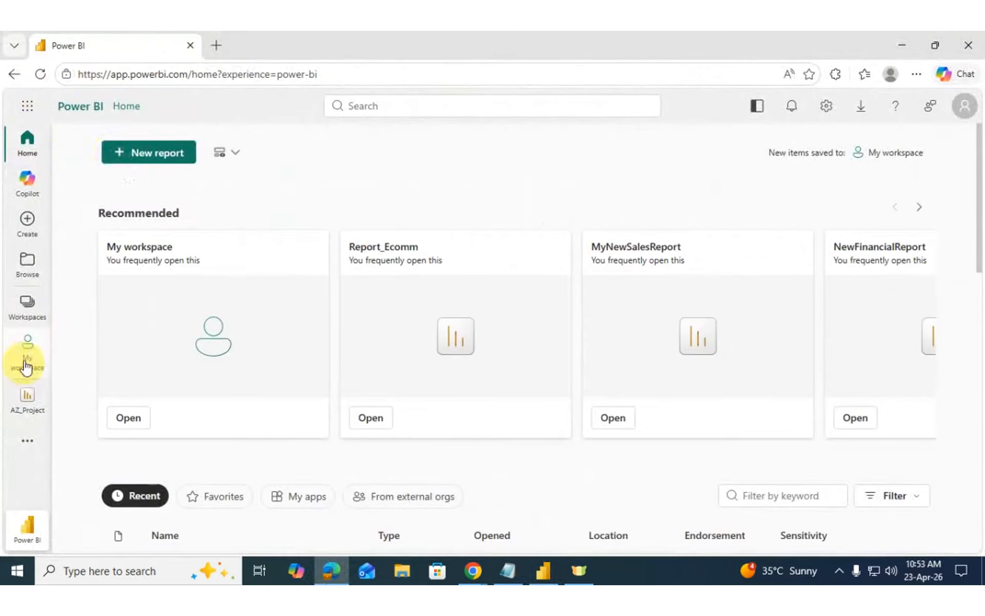
pyautogui.click(27, 358)
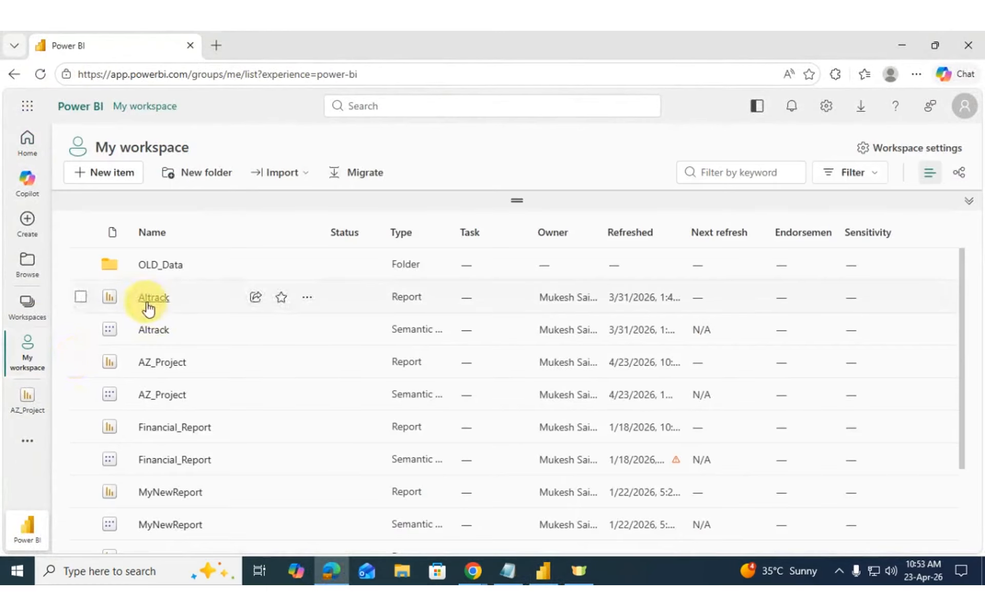
pyautogui.click(147, 306)
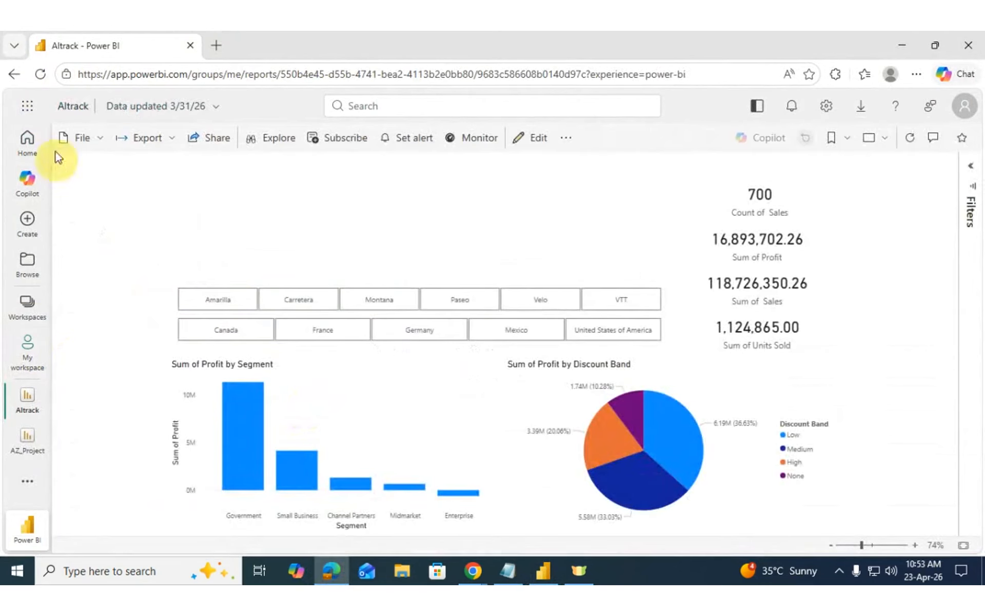
pyautogui.click(14, 75)
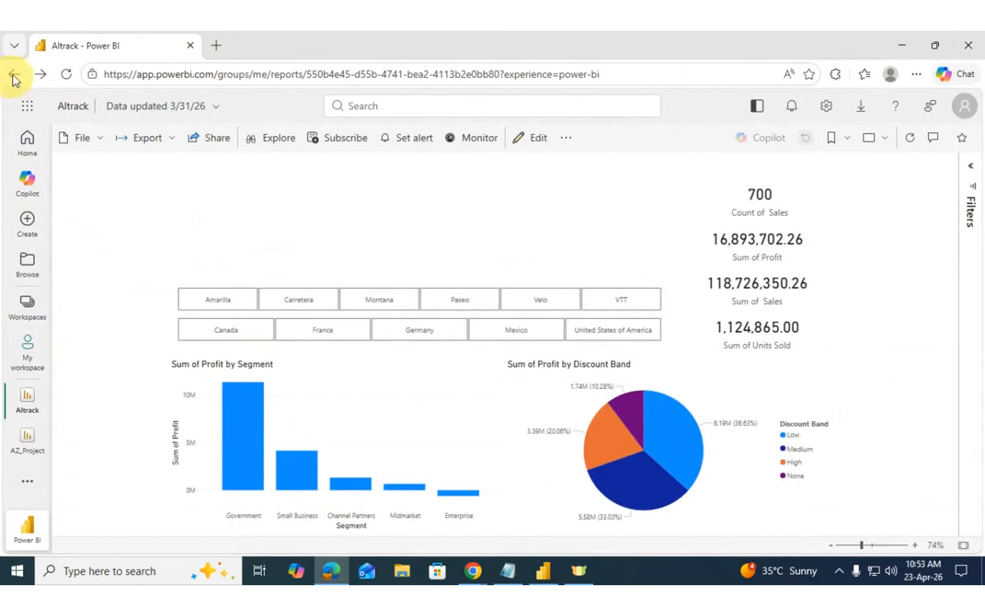
pyautogui.click(14, 75)
pyautogui.click(67, 74)
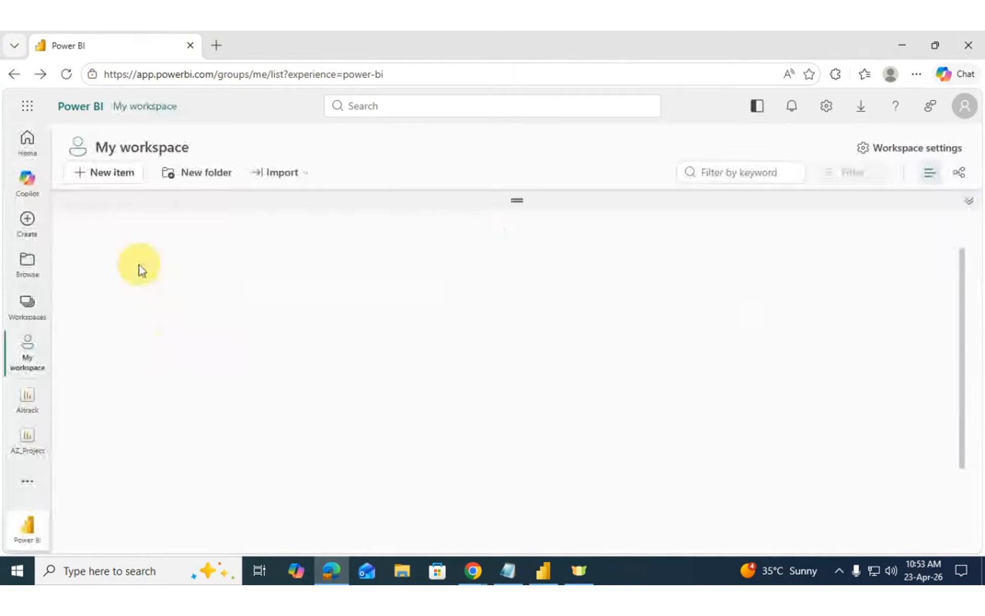
# Step: View the published AZ_Project report and return to the My workspace item list
pyautogui.click(149, 361)
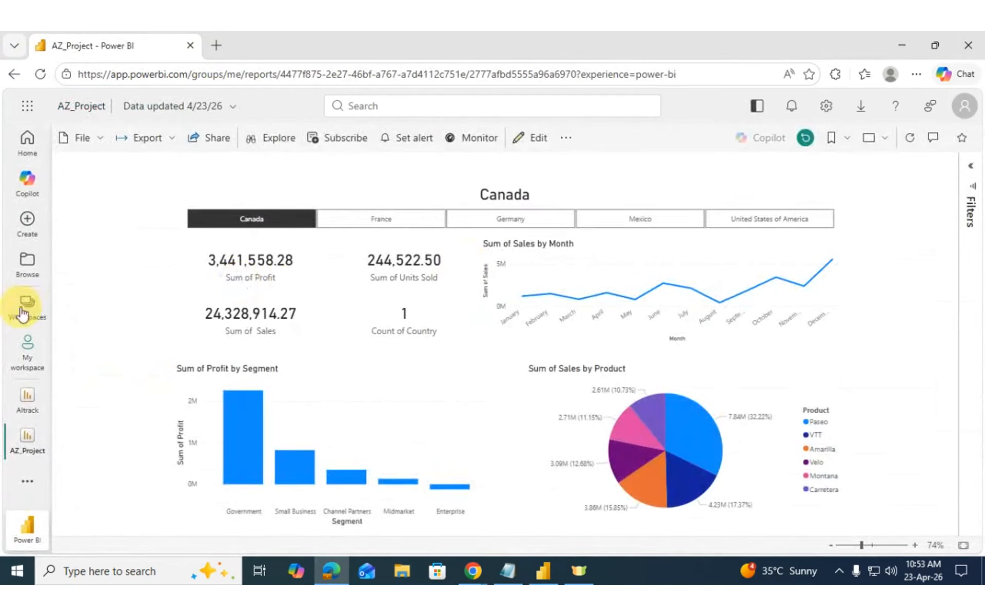
pyautogui.click(23, 76)
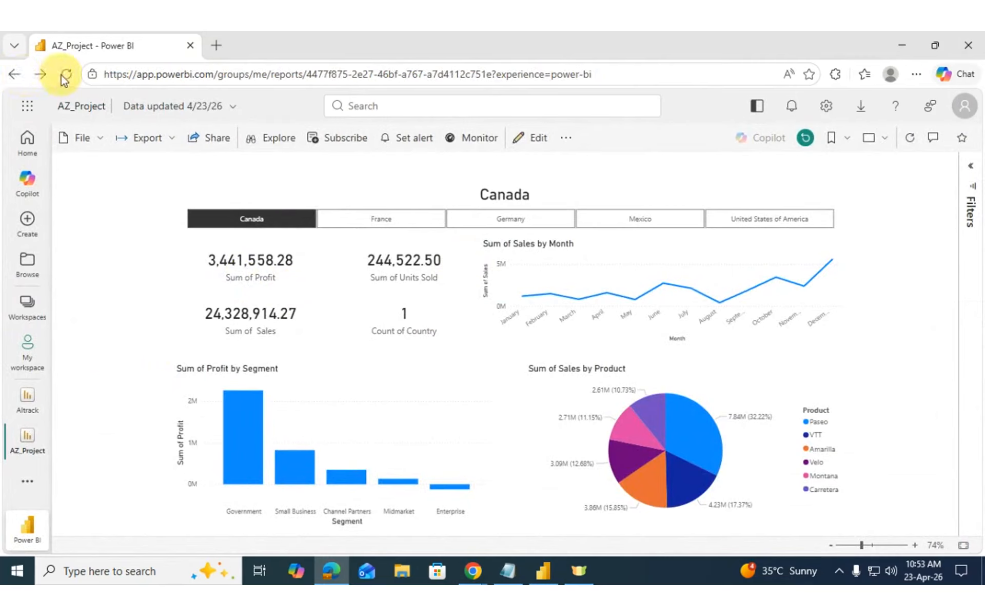
pyautogui.click(15, 74)
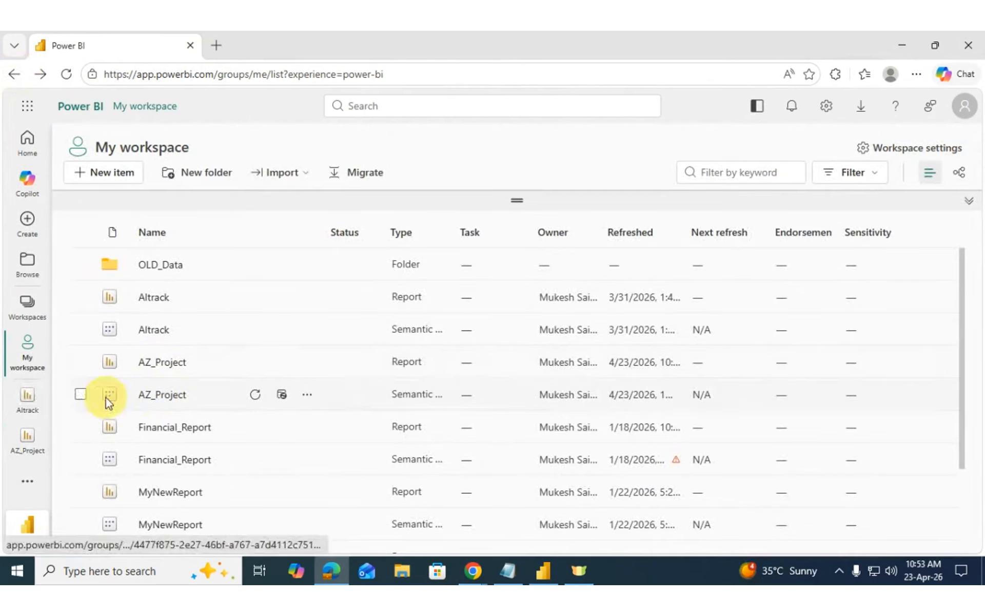
# Step: Open the row-level security settings of the AZ_Project semantic model
pyautogui.scroll(-2, 109, 394)
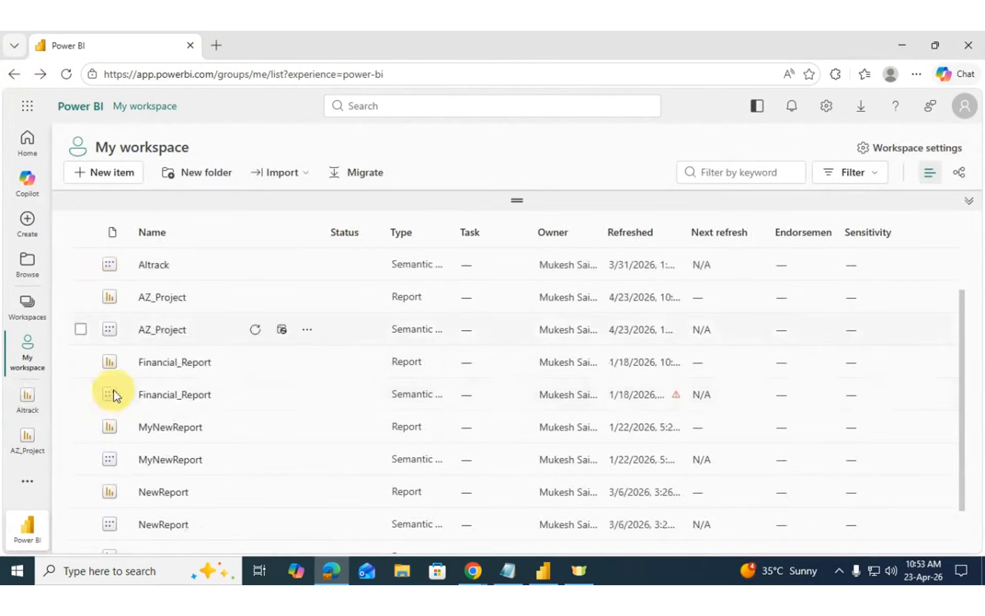
pyautogui.click(307, 327)
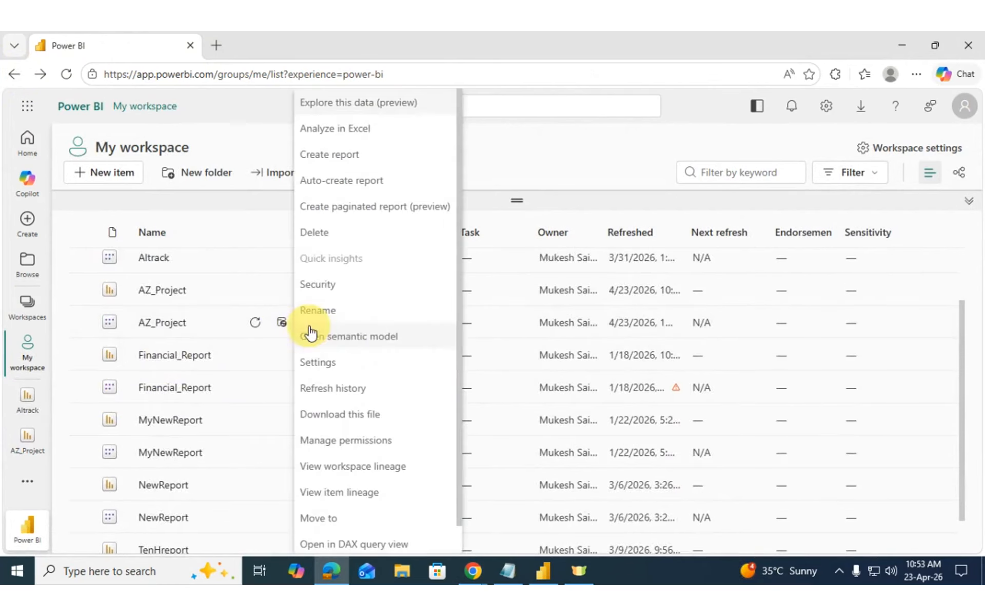
pyautogui.click(353, 290)
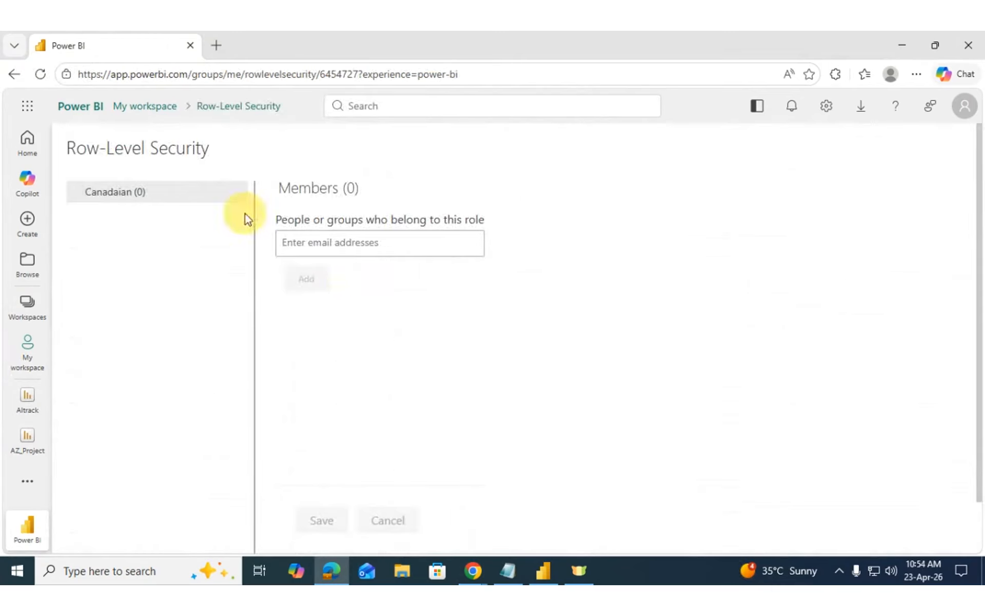
pyautogui.moveTo(68, 154); pyautogui.dragTo(215, 155)
pyautogui.click(169, 226)
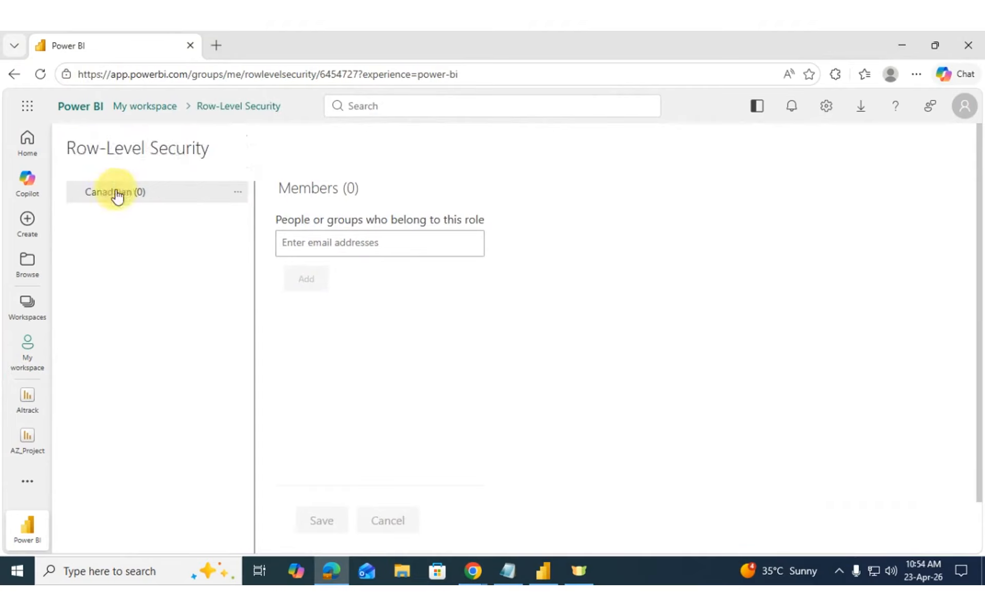
# Step: Add two people from the suggested contacts as members of the Canadaian role
pyautogui.click(317, 243)
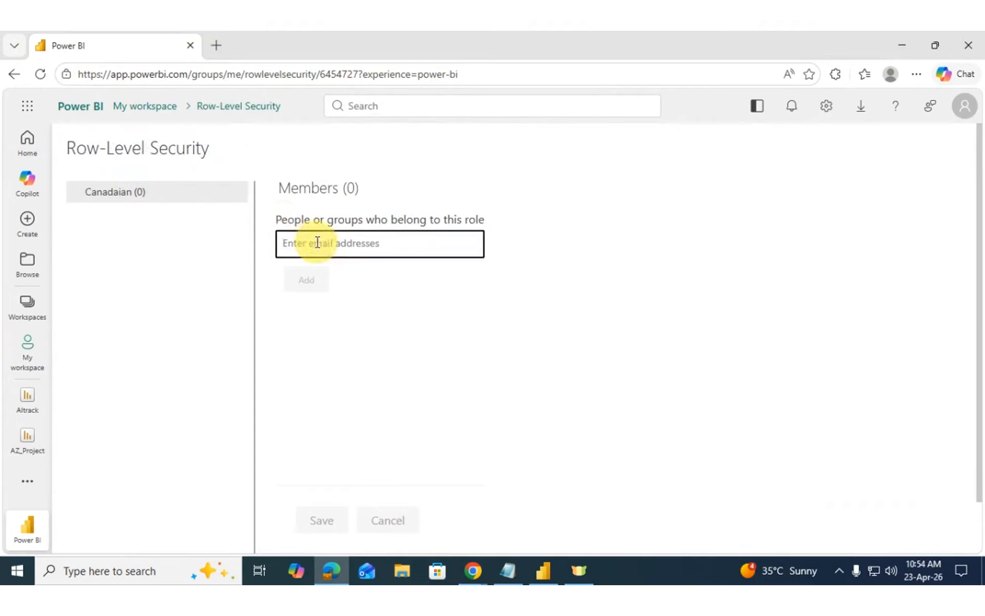
pyautogui.write('Saur')
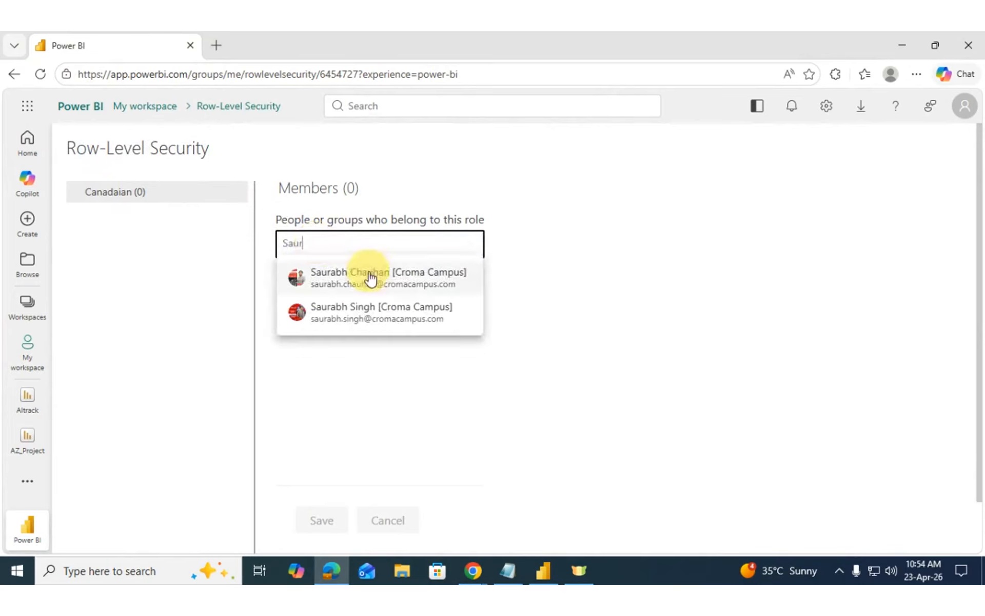
pyautogui.click(369, 276)
pyautogui.click(316, 301)
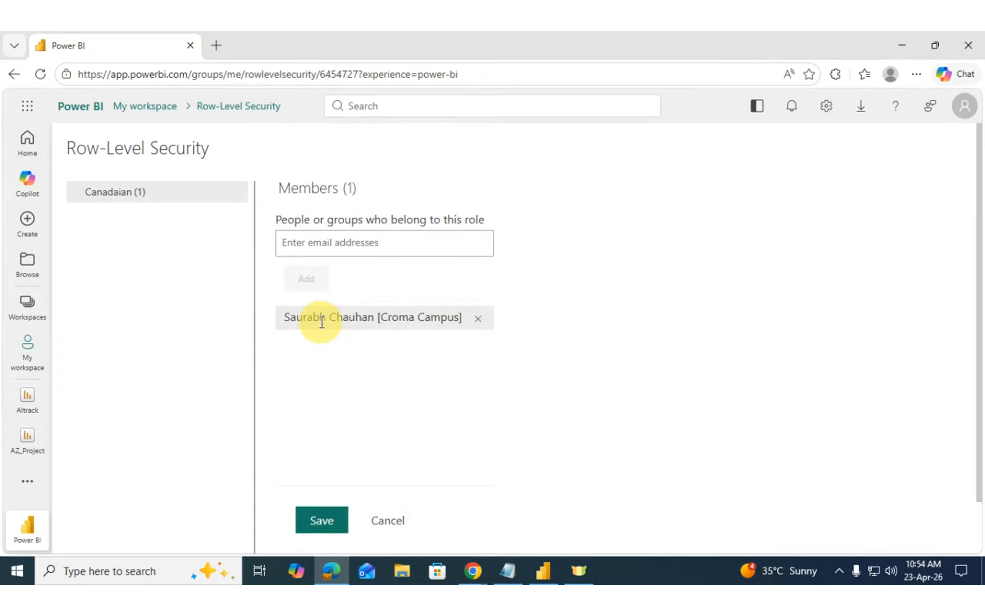
pyautogui.click(342, 242)
pyautogui.write('viv')
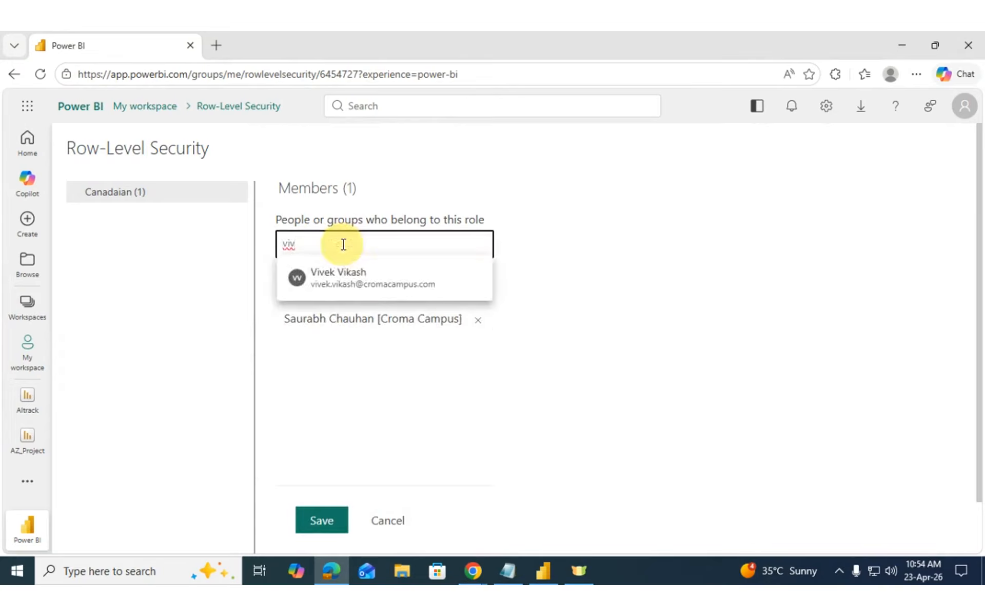
pyautogui.click(342, 275)
pyautogui.click(306, 279)
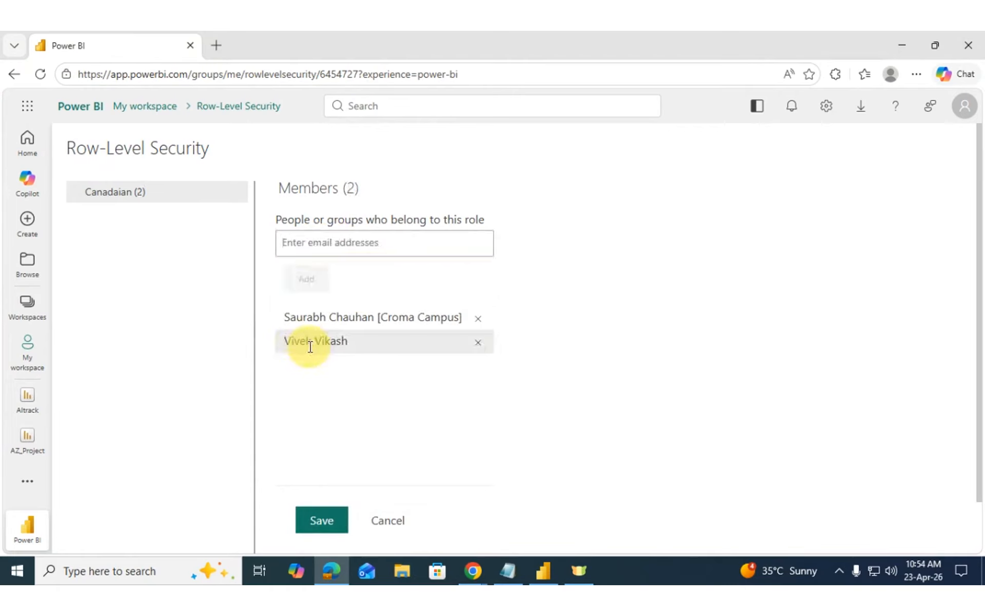
# Step: Add a third person to the Canadaian role and save the membership
pyautogui.click(327, 250)
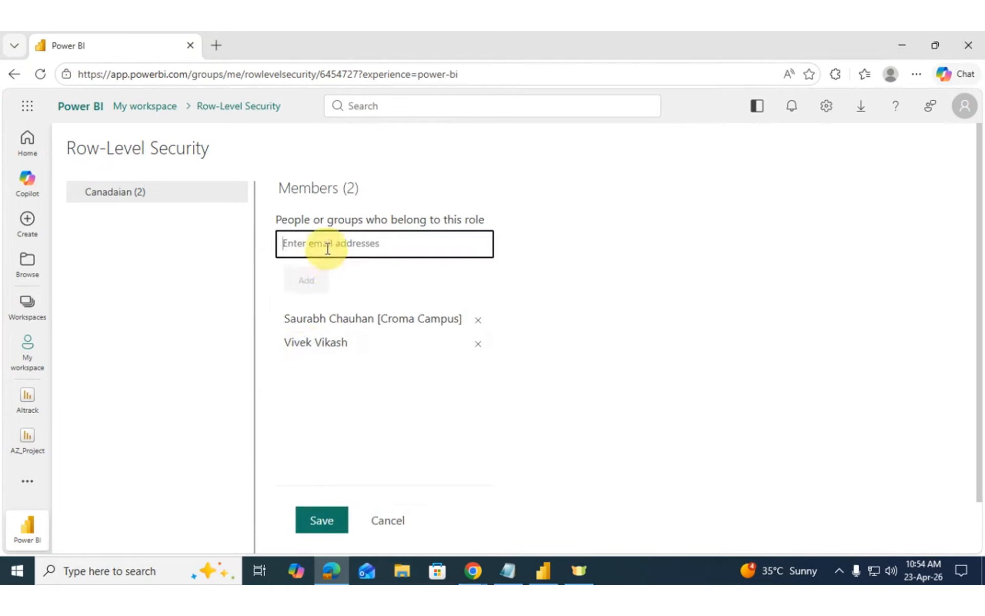
pyautogui.write('Deep')
pyautogui.click(369, 287)
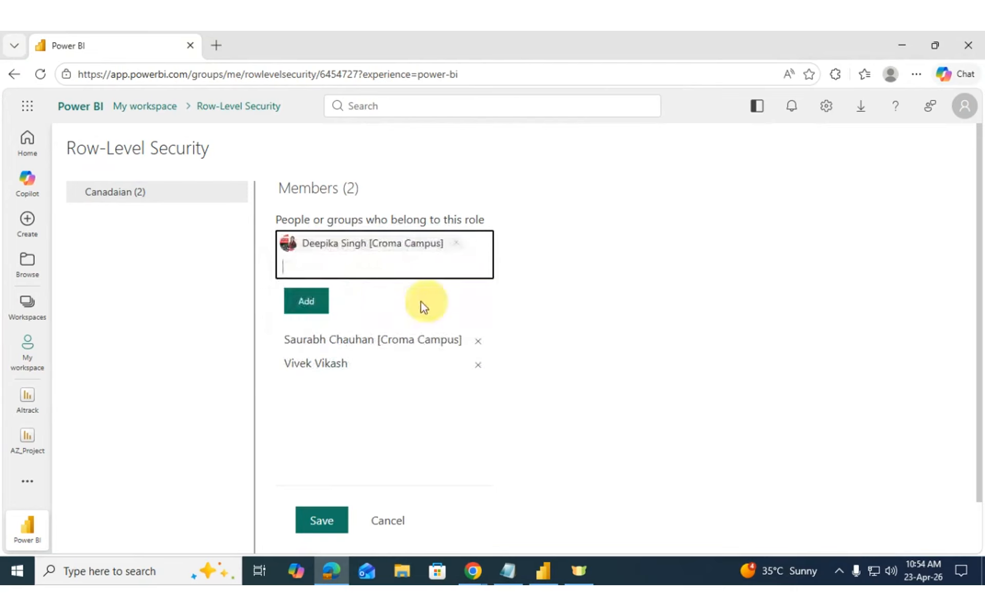
pyautogui.click(308, 299)
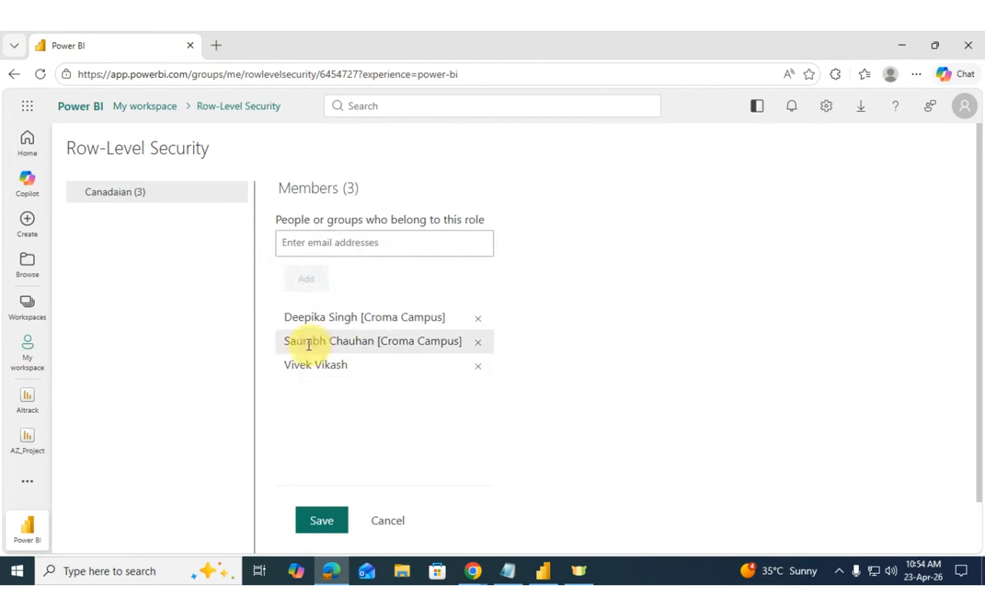
pyautogui.click(337, 531)
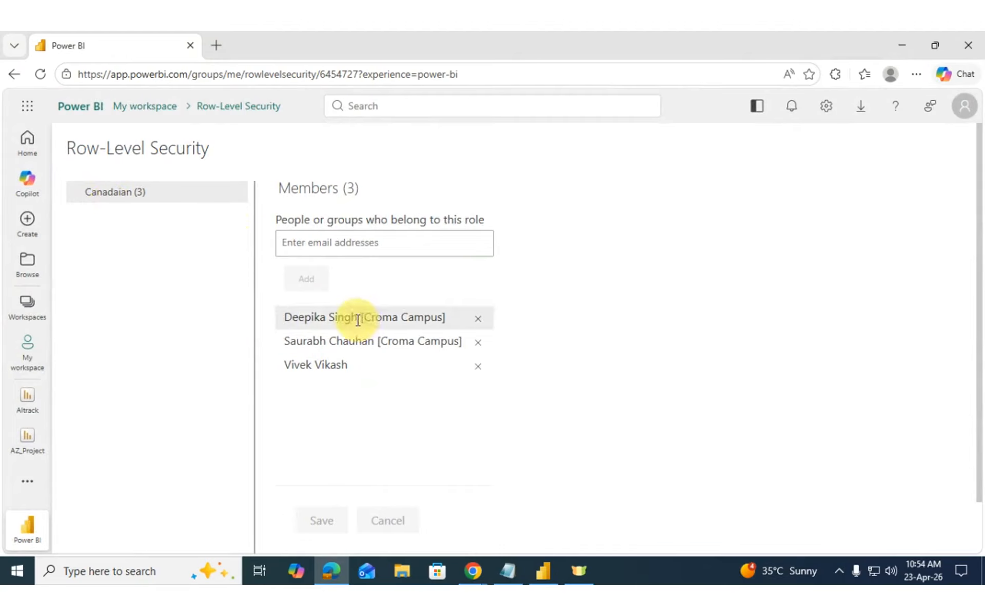
# Step: Test the report as the Canadaian role and examine it filtered by the Small Business and Channel Partners segment bars
pyautogui.click(238, 194)
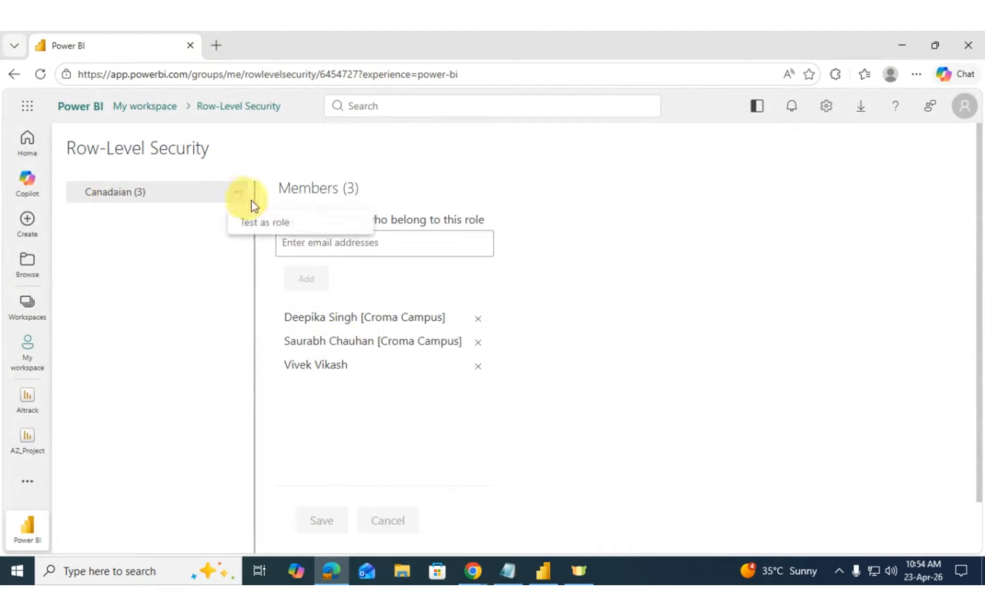
pyautogui.click(290, 222)
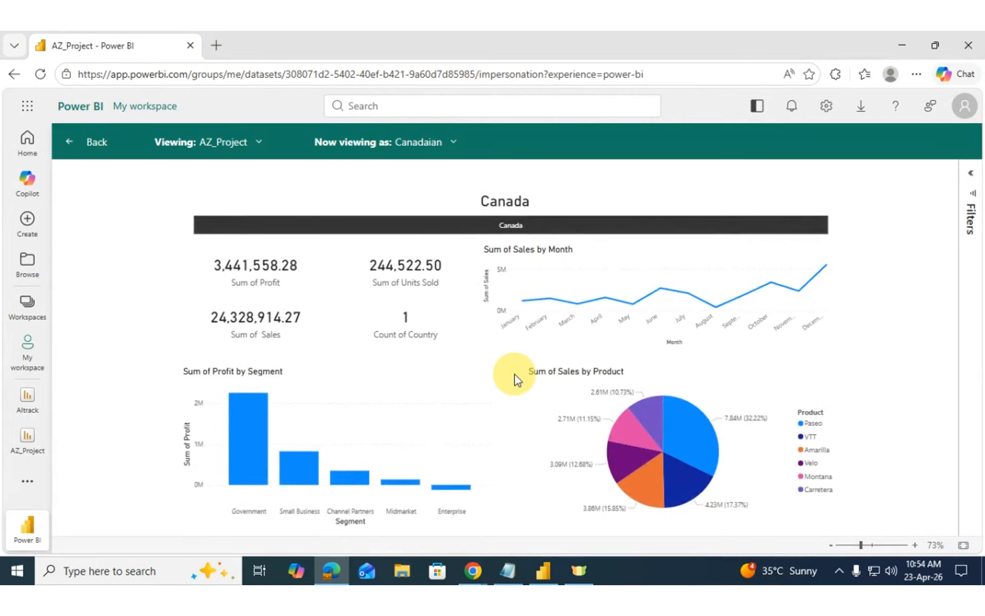
pyautogui.click(305, 471)
pyautogui.click(352, 480)
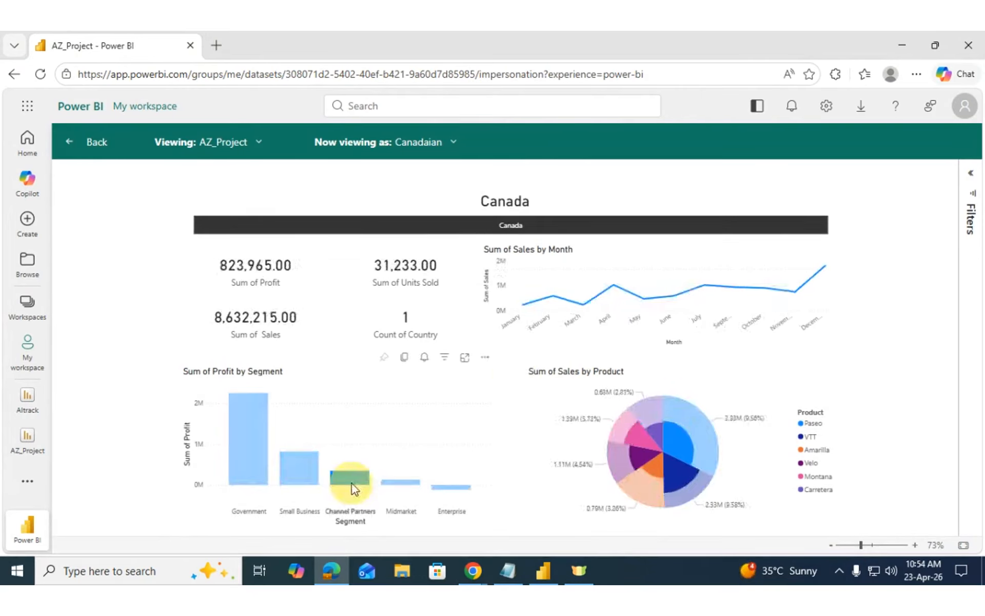
# Step: Clear the segment filter and examine the Canadaian role's report by the Paseo and VTT slices of the product pie chart
pyautogui.click(352, 483)
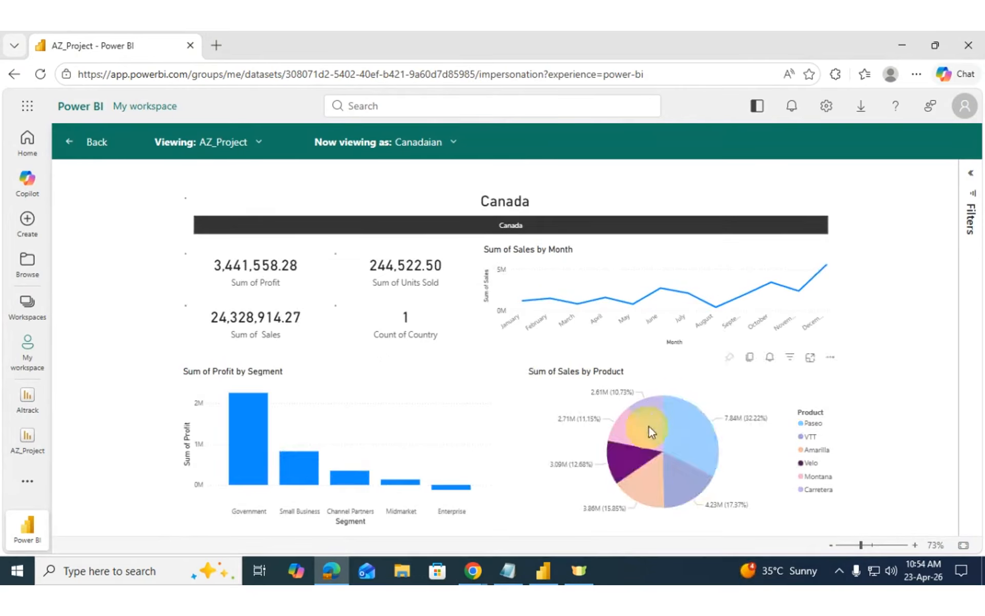
pyautogui.click(691, 442)
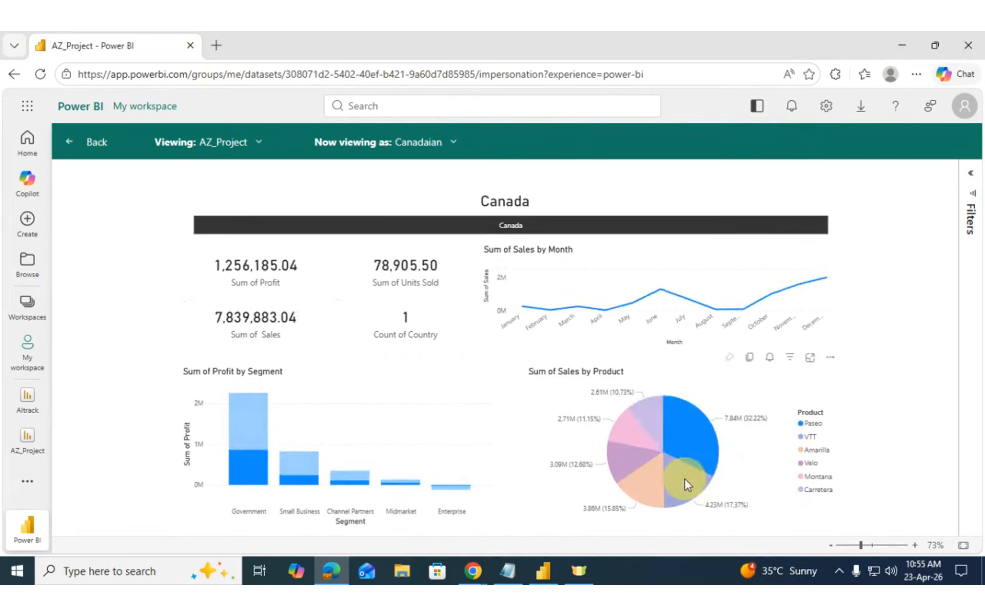
pyautogui.click(685, 478)
pyautogui.click(638, 476)
pyautogui.click(639, 476)
pyautogui.click(676, 476)
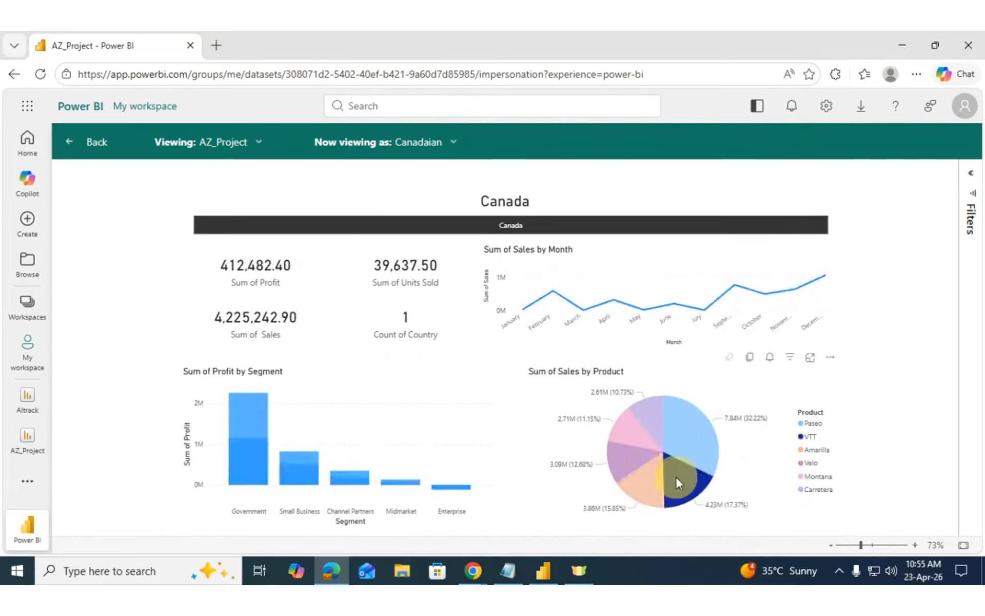
pyautogui.click(676, 477)
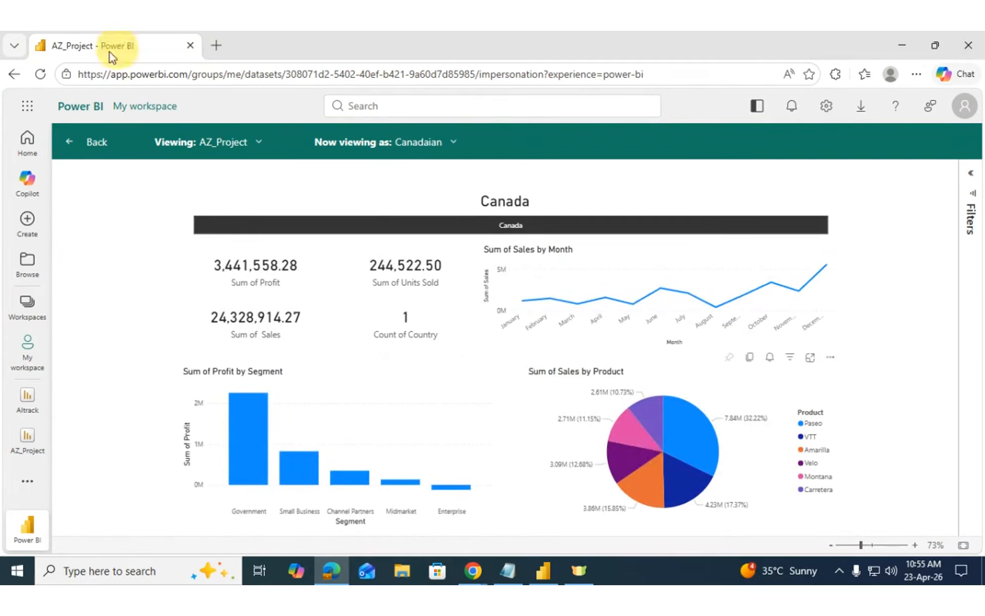
# Step: Return to My workspace, open the AZ_Project report and filter it by Mexico
pyautogui.click(14, 77)
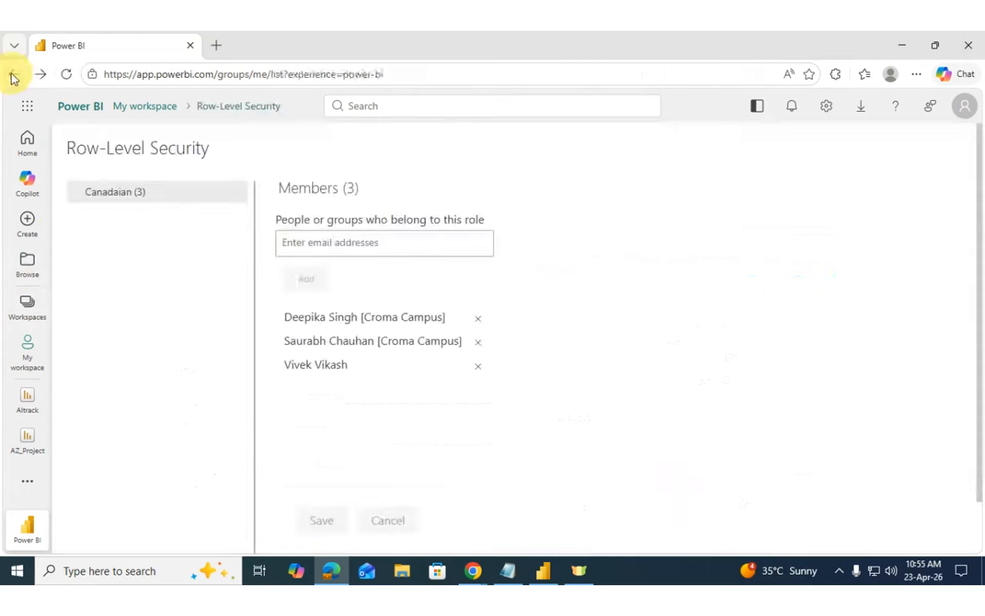
pyautogui.click(14, 77)
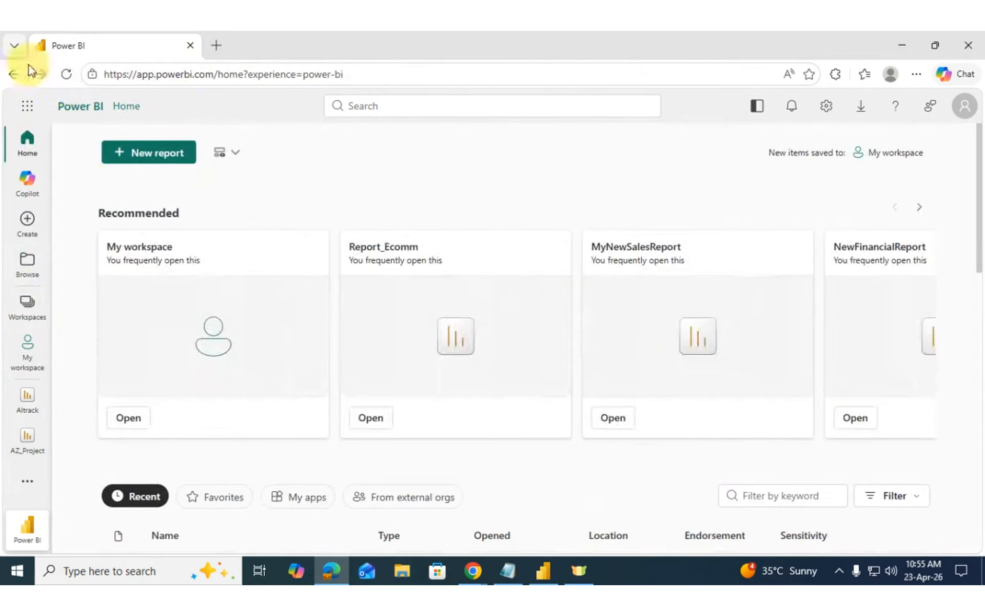
pyautogui.click(39, 78)
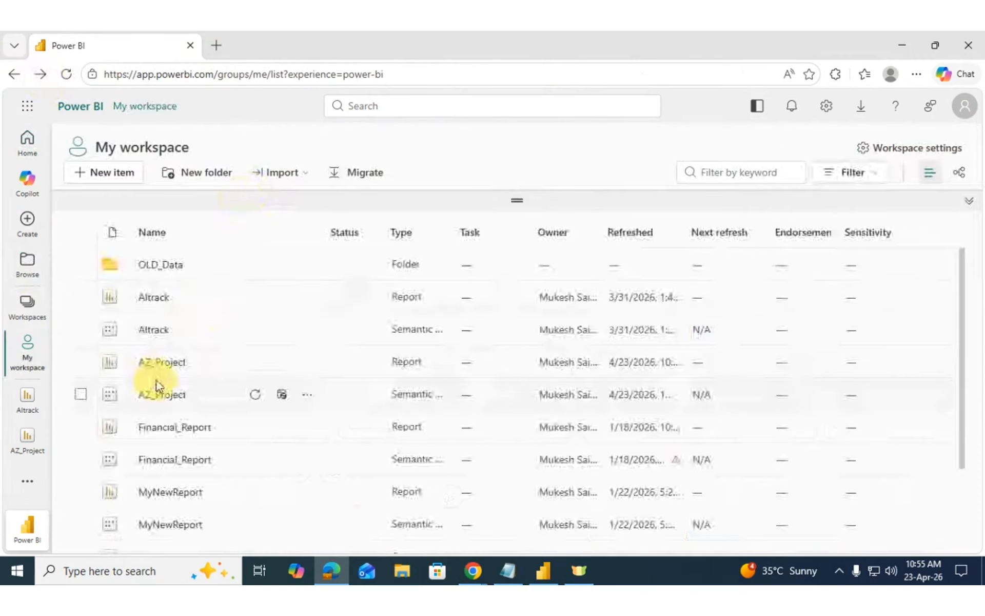
pyautogui.click(165, 365)
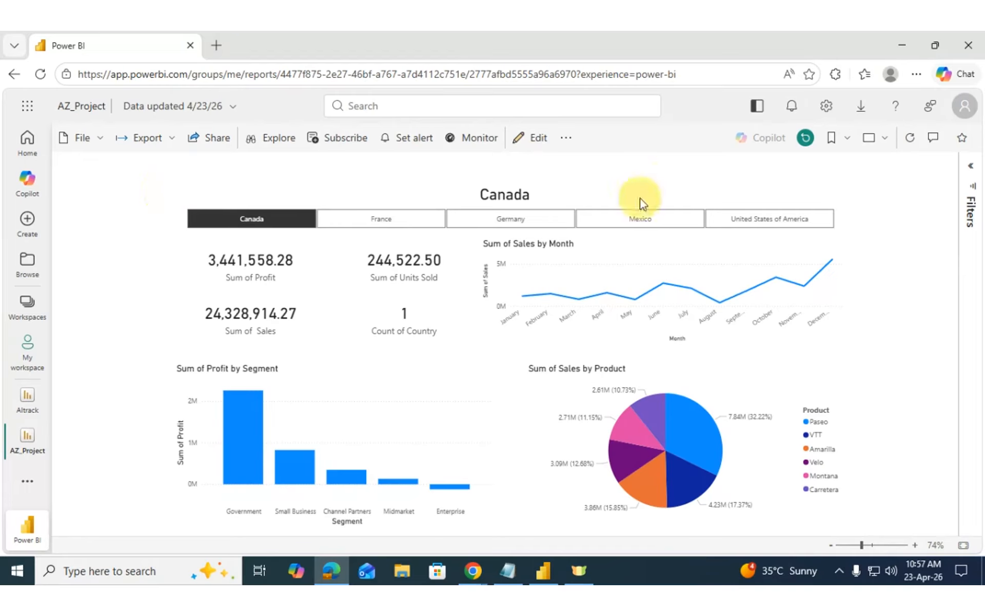
pyautogui.click(619, 224)
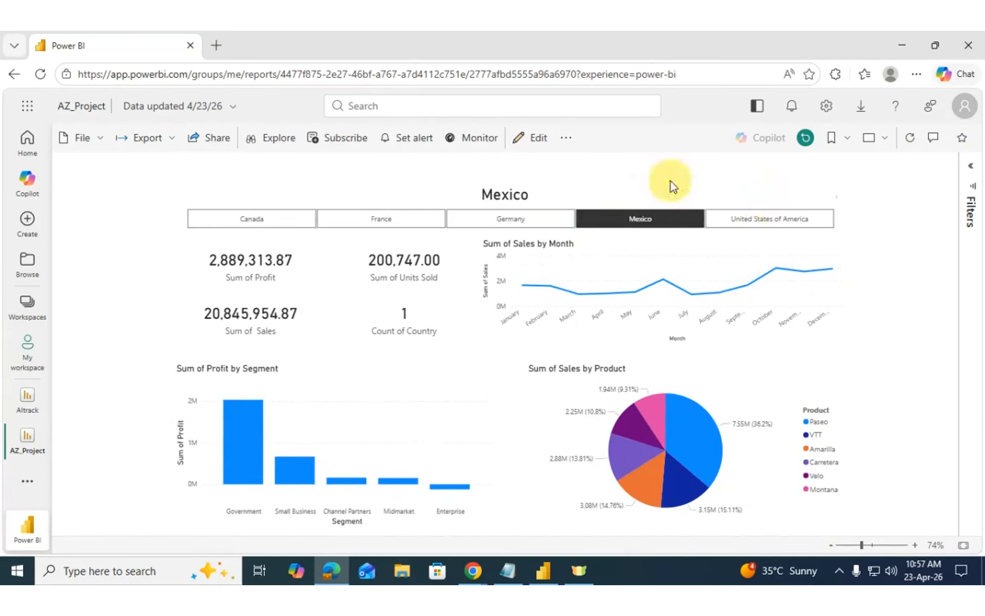
pyautogui.hotkey('alt', 'Tab')
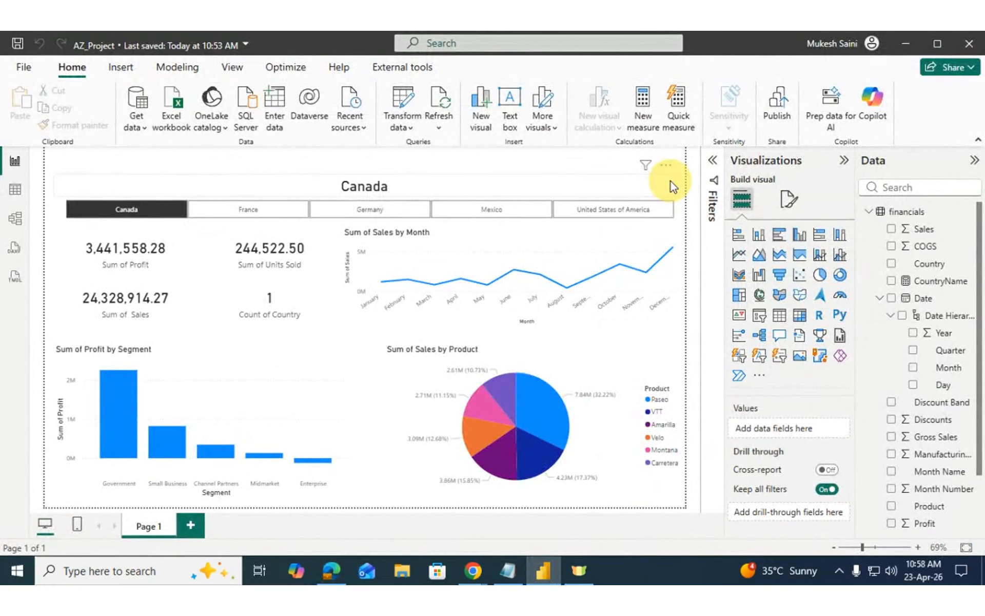
pyautogui.hotkey('alt', 'Tab')
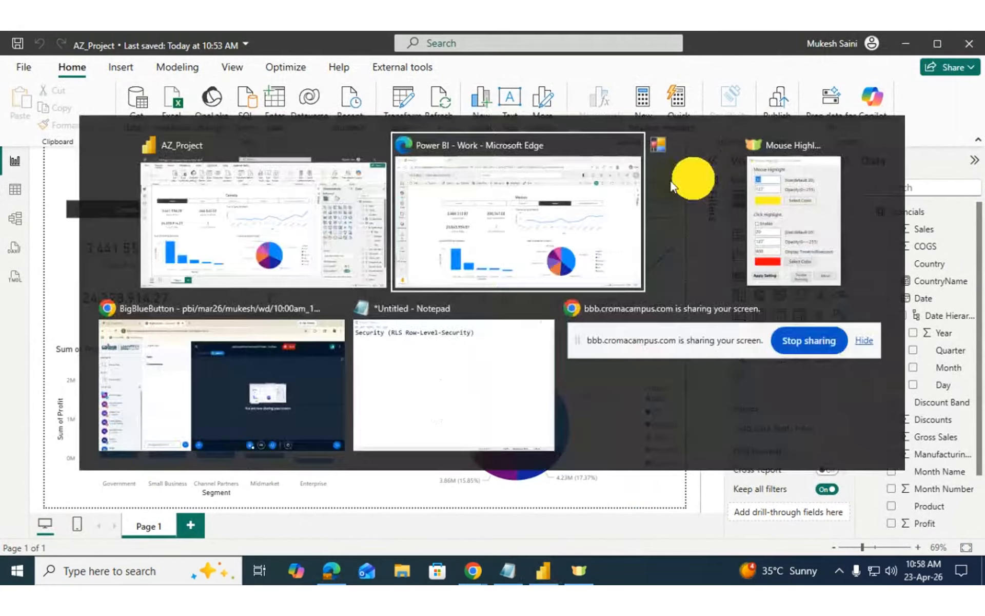
pyautogui.hotkey('alt', 'Tab')
pyautogui.hotkey('alt', 'Tab')
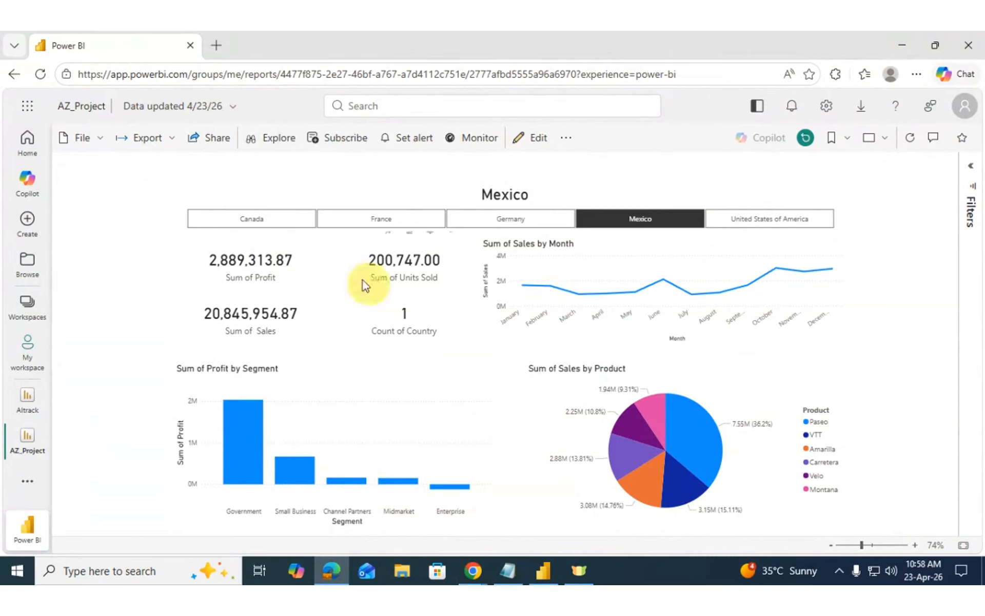
# Step: Try to share the AZ_Project report from the Power BI service
pyautogui.click(206, 152)
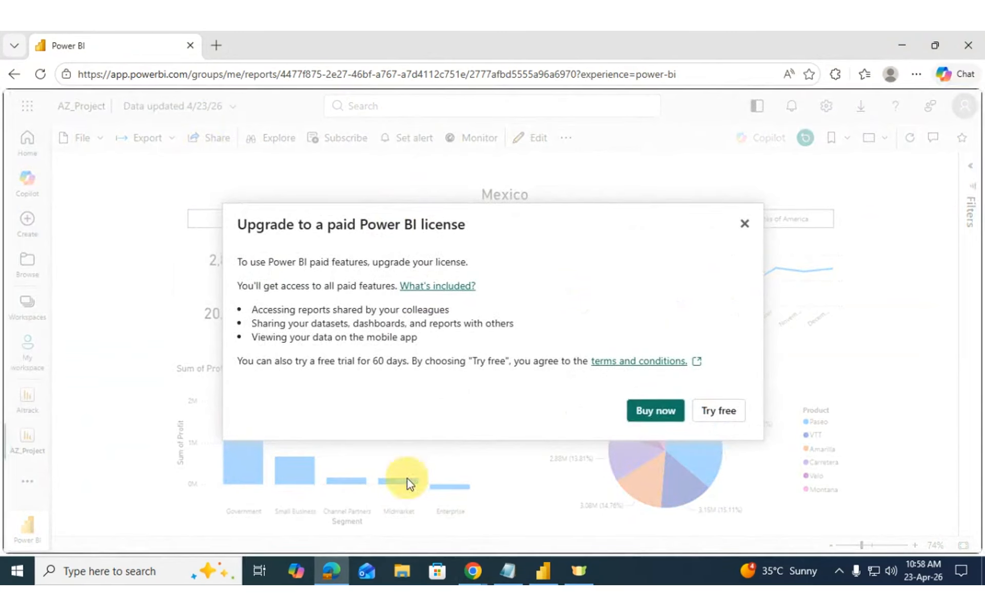
pyautogui.click(744, 224)
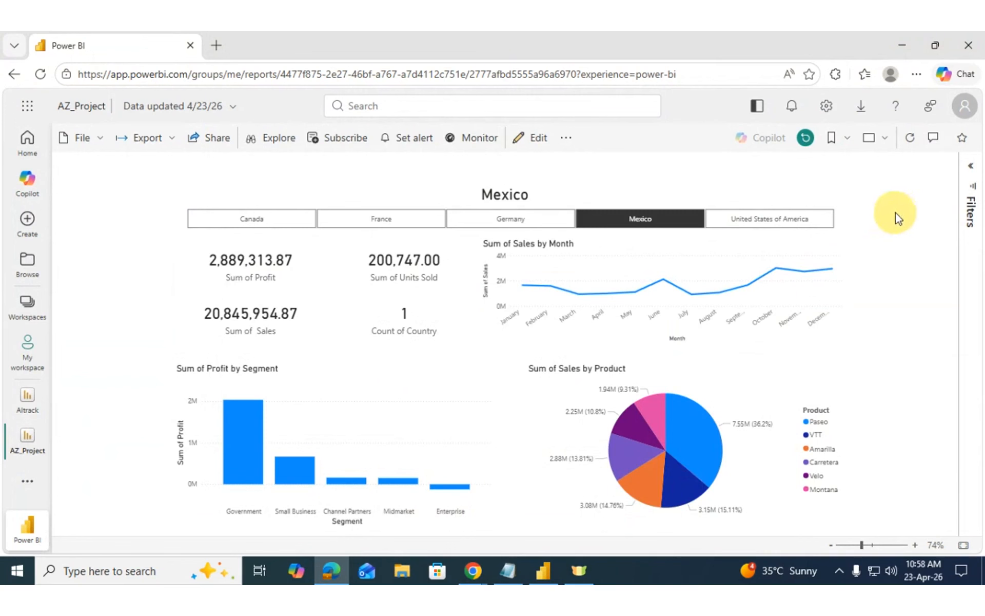
# Step: Switch to Power BI Desktop and clear the country slicer selection so the report covers all countries
pyautogui.click(543, 569)
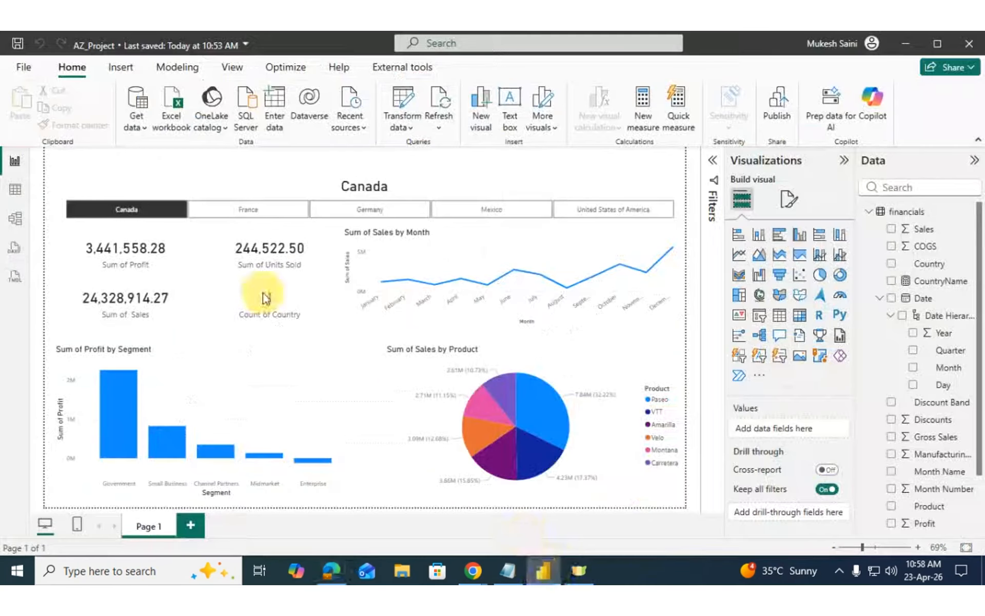
pyautogui.click(256, 208)
pyautogui.click(259, 210)
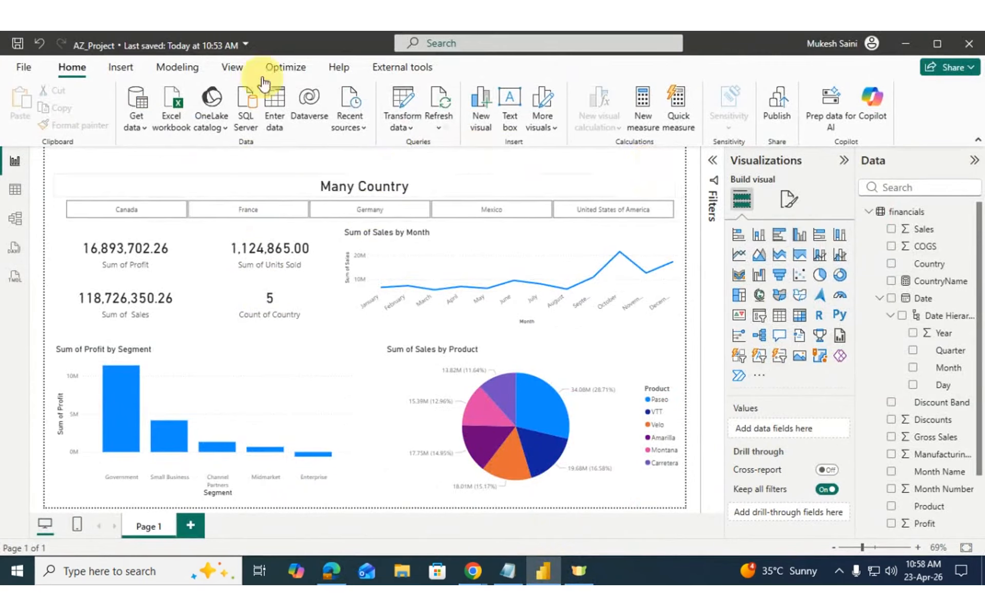
# Step: Create a new security role named Mexican
pyautogui.click(178, 71)
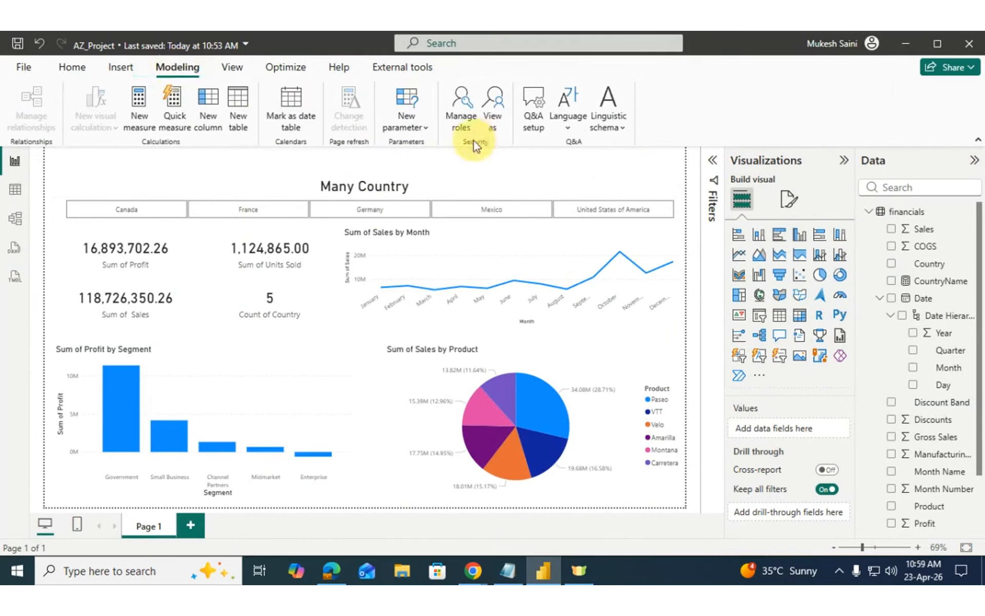
pyautogui.click(460, 104)
pyautogui.click(156, 190)
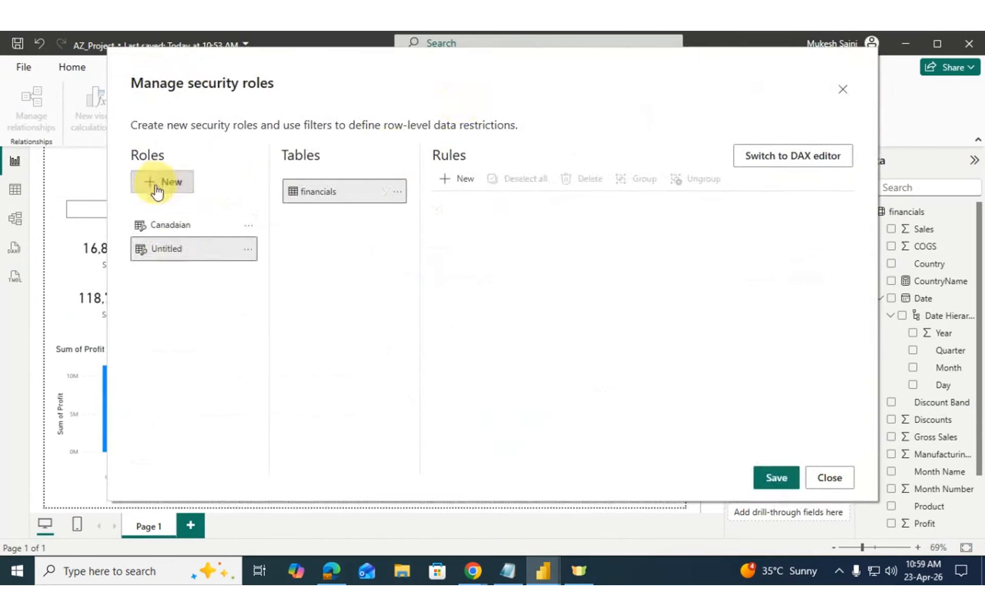
pyautogui.doubleClick(176, 248)
pyautogui.press('BackSpace')
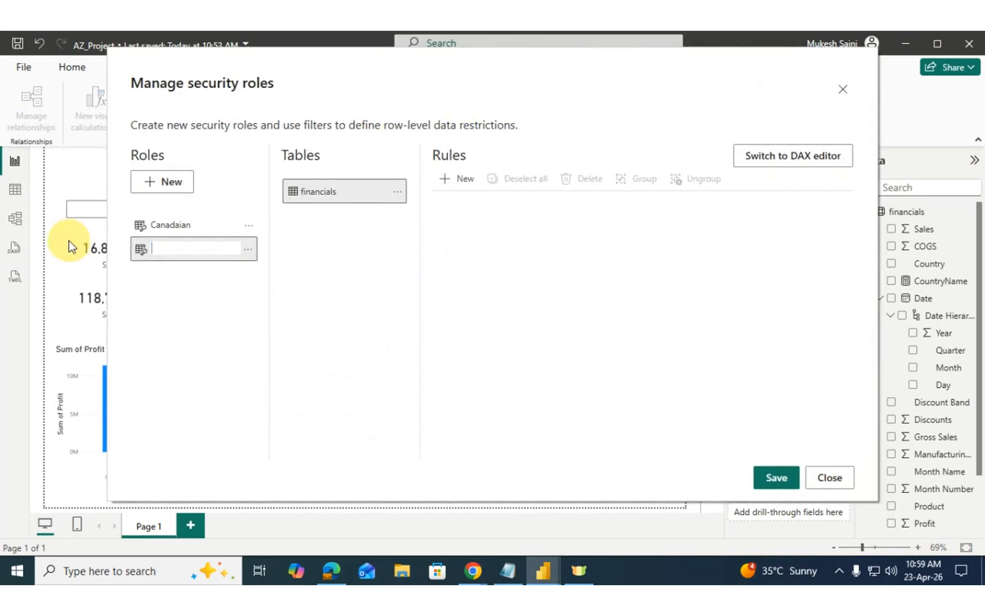
pyautogui.write('Mexican')
pyautogui.press('Return')
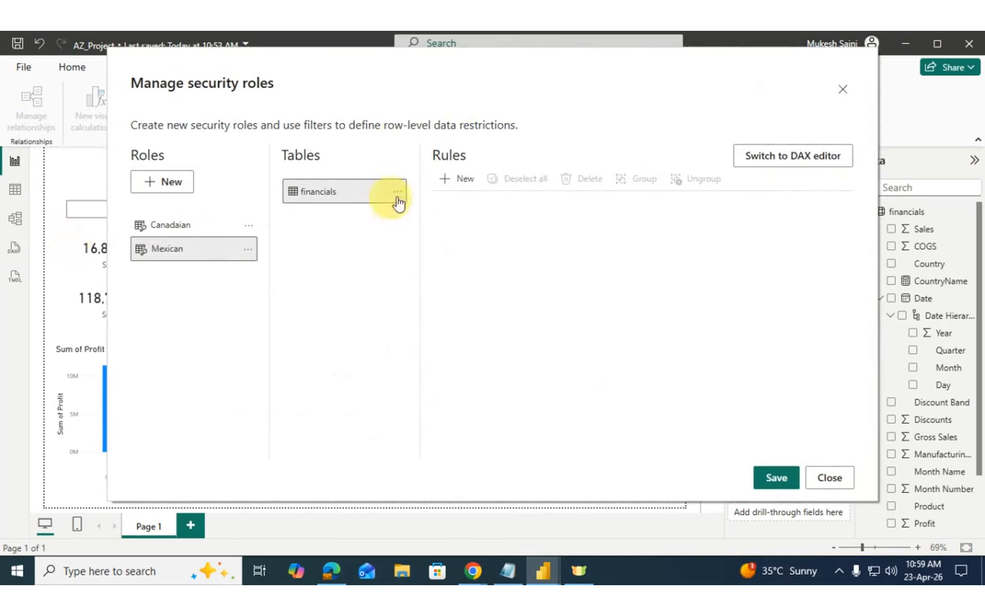
# Step: Add a rule to the Mexican role on the financials table where Country equals Mexico, and save it
pyautogui.click(457, 179)
pyautogui.click(545, 267)
pyautogui.click(505, 337)
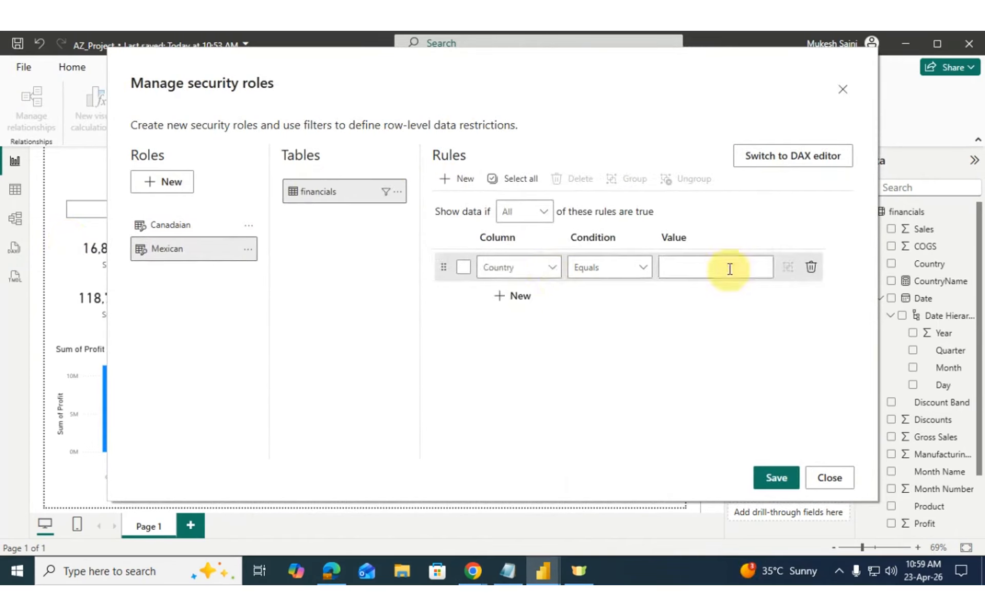
pyautogui.click(730, 269)
pyautogui.write('Mexic')
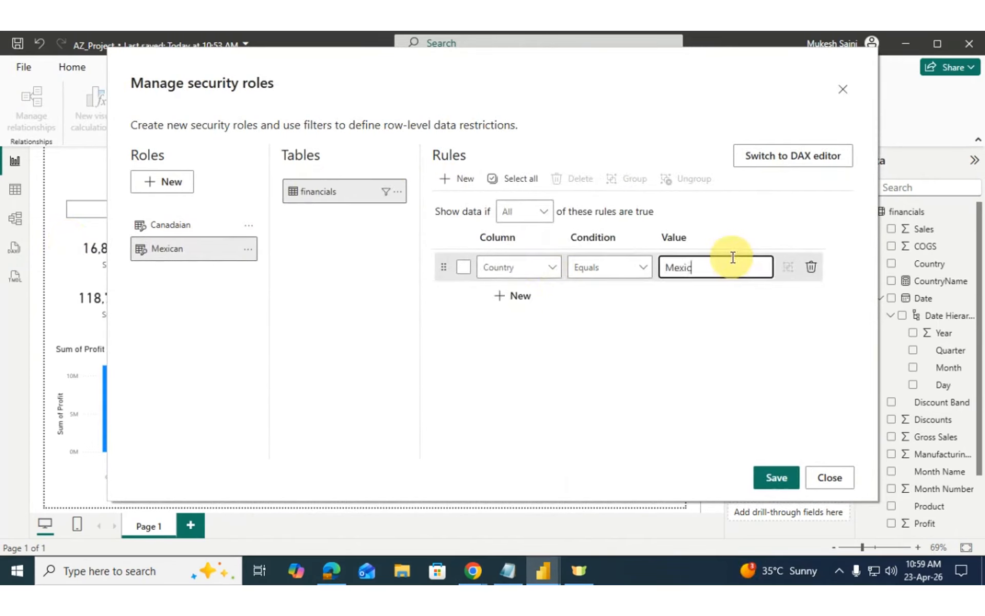
pyautogui.write('o')
pyautogui.click(785, 481)
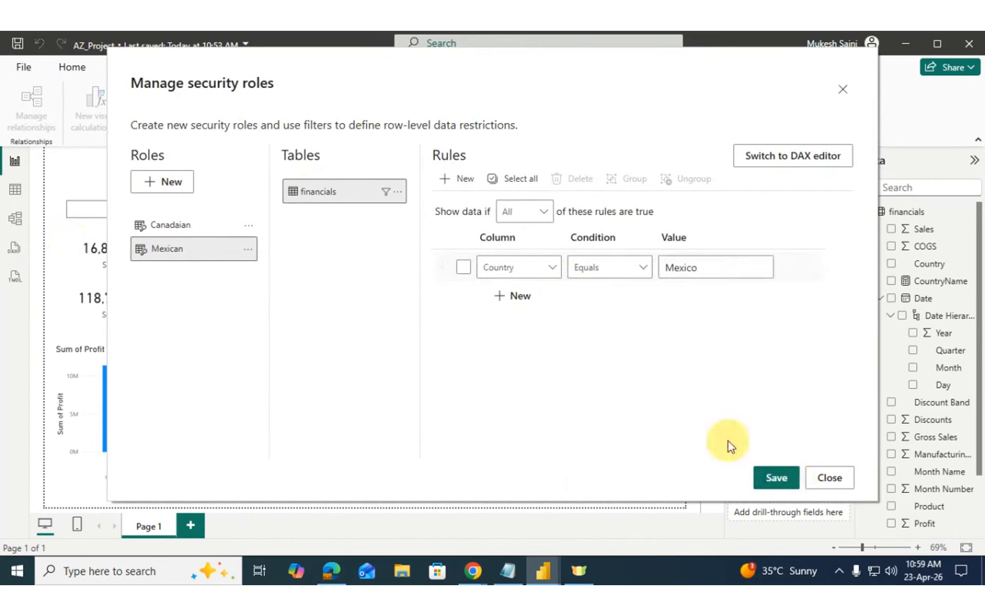
# Step: Review the Mexican role's rule as a DAX expression and check which roles the report can be viewed as
pyautogui.click(789, 191)
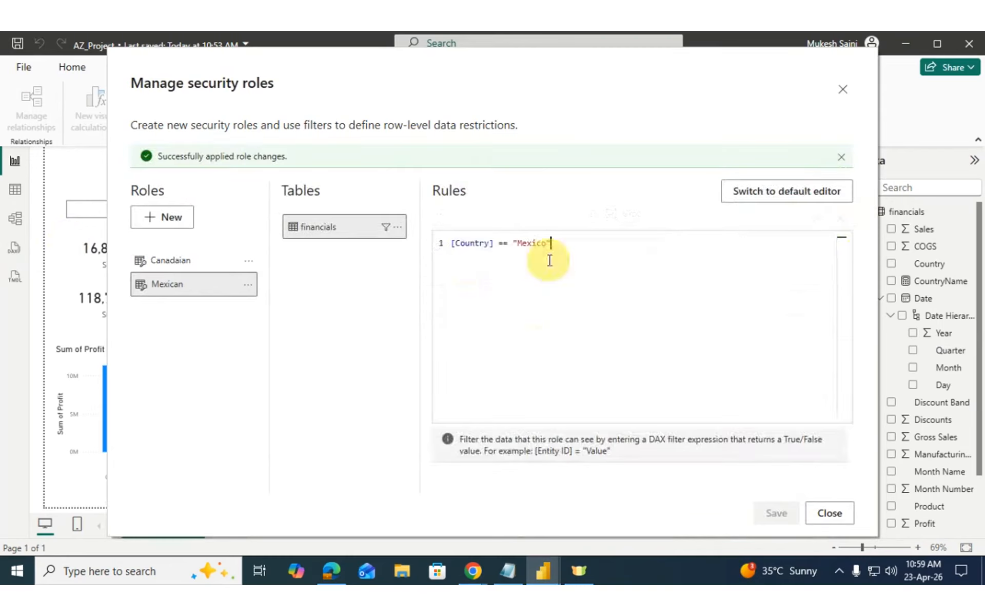
pyautogui.scroll(6, 622, 248)
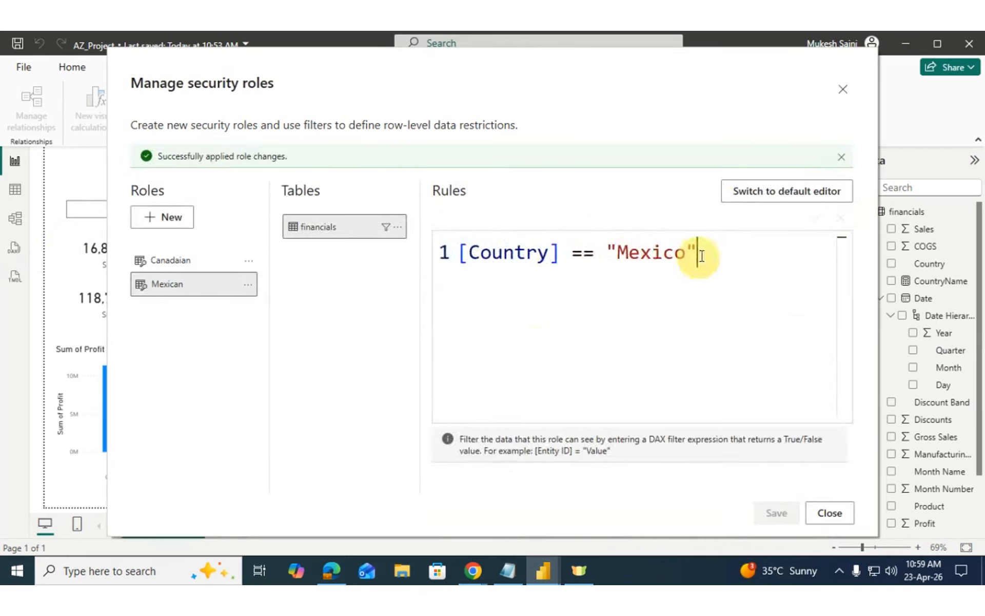
pyautogui.moveTo(716, 243); pyautogui.dragTo(588, 248)
pyautogui.click(743, 338)
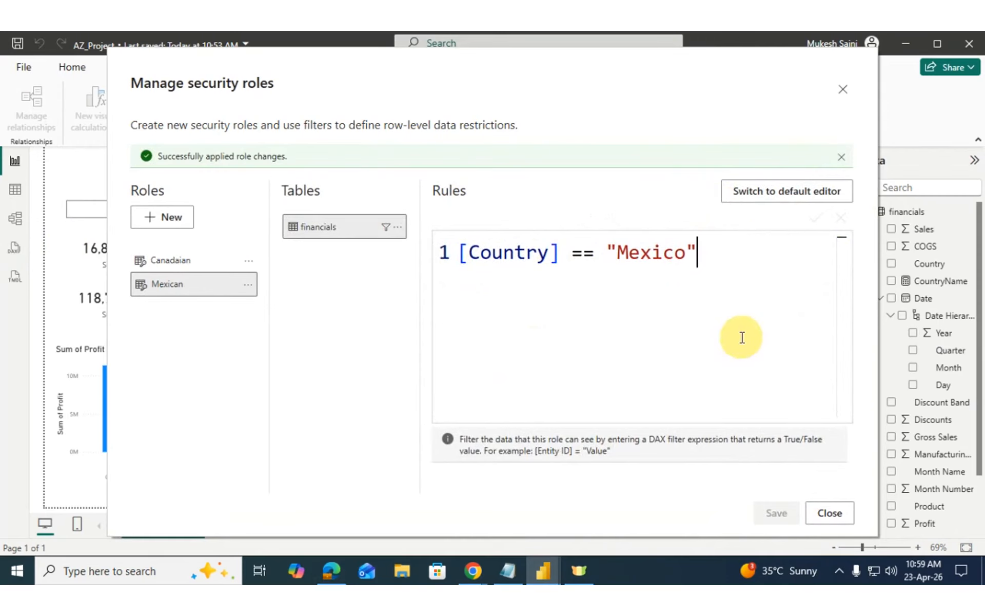
pyautogui.click(765, 196)
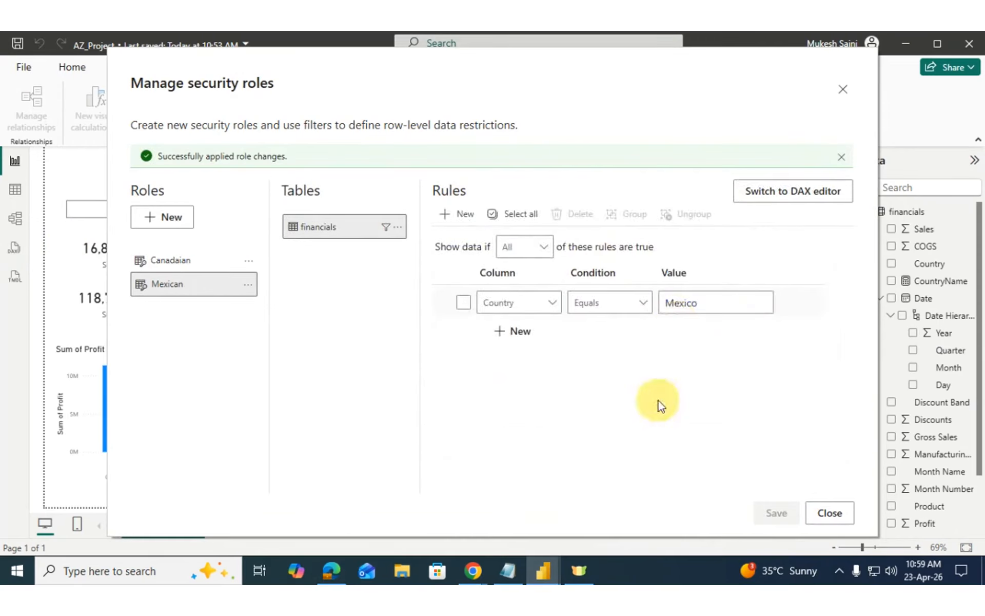
pyautogui.click(827, 516)
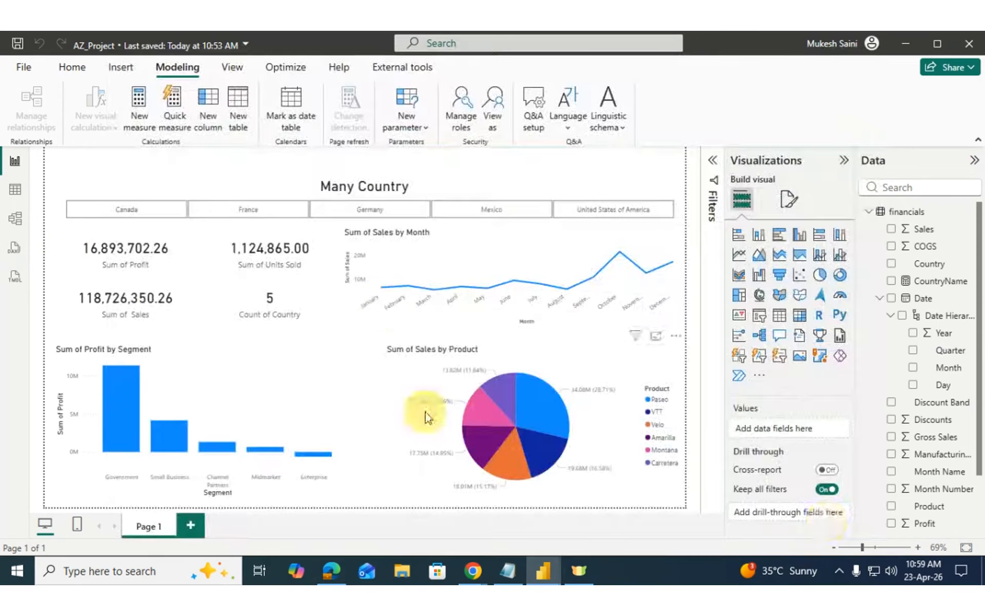
pyautogui.click(494, 109)
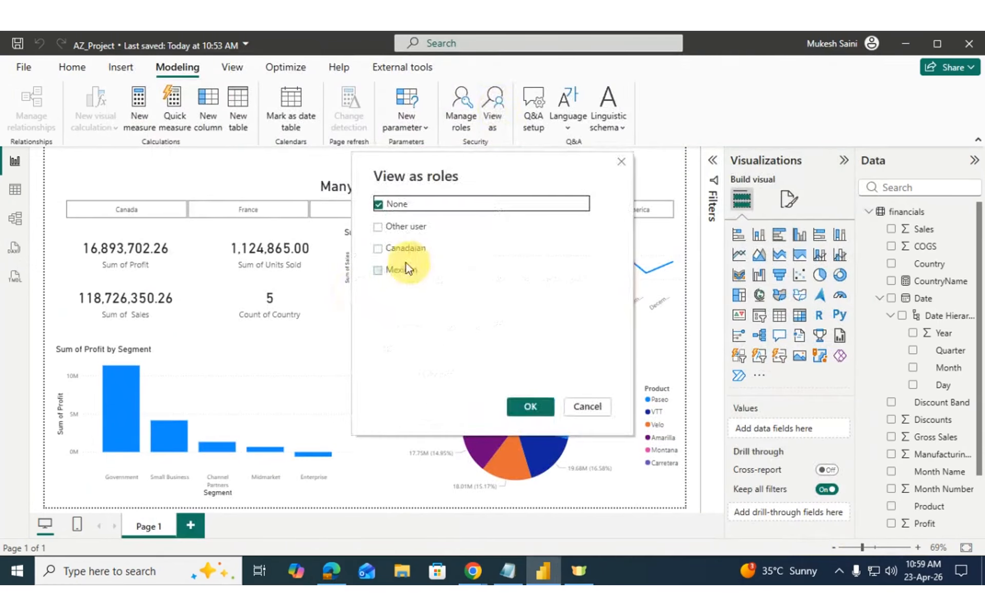
pyautogui.click(585, 408)
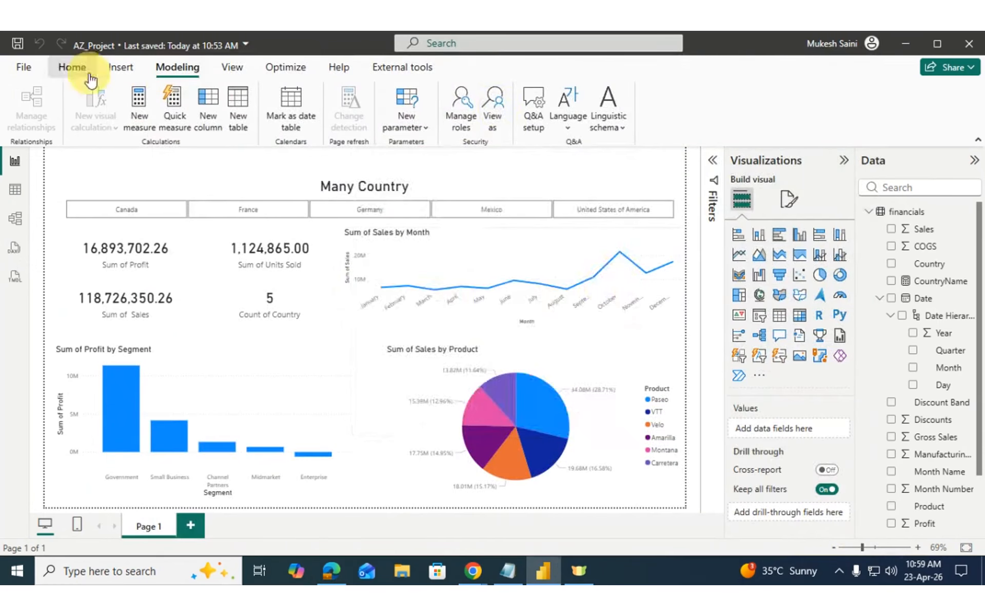
# Step: Save the report and publish it to My workspace, replacing the existing AZ_Project dataset
pyautogui.click(75, 67)
pyautogui.click(776, 107)
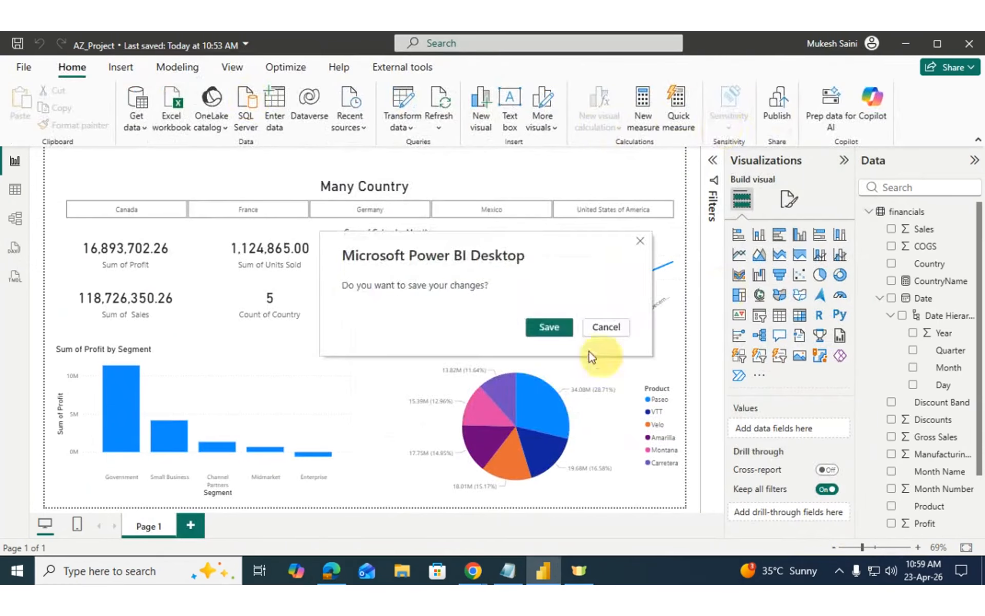
pyautogui.click(541, 332)
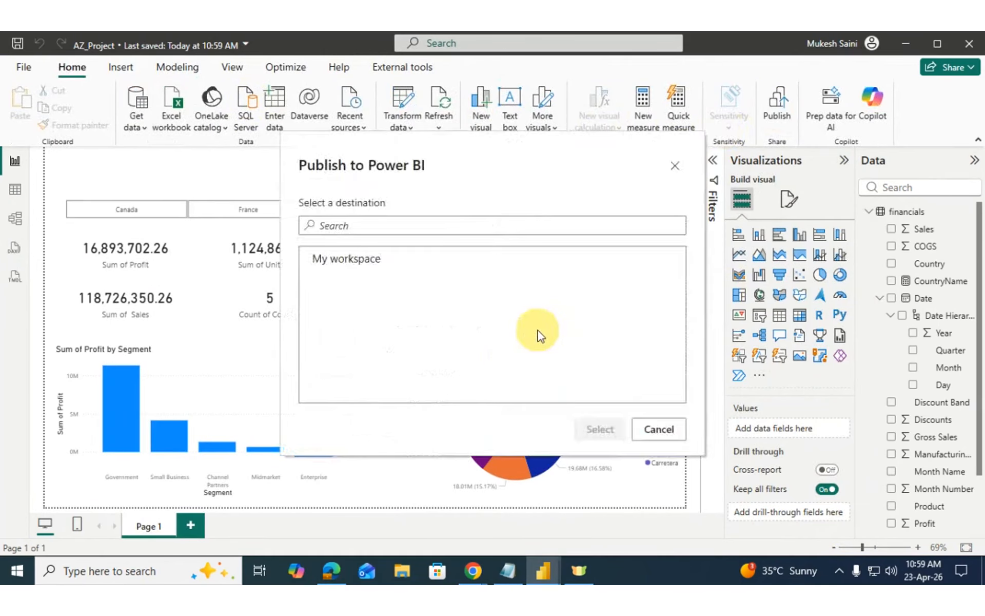
pyautogui.click(378, 269)
pyautogui.click(605, 427)
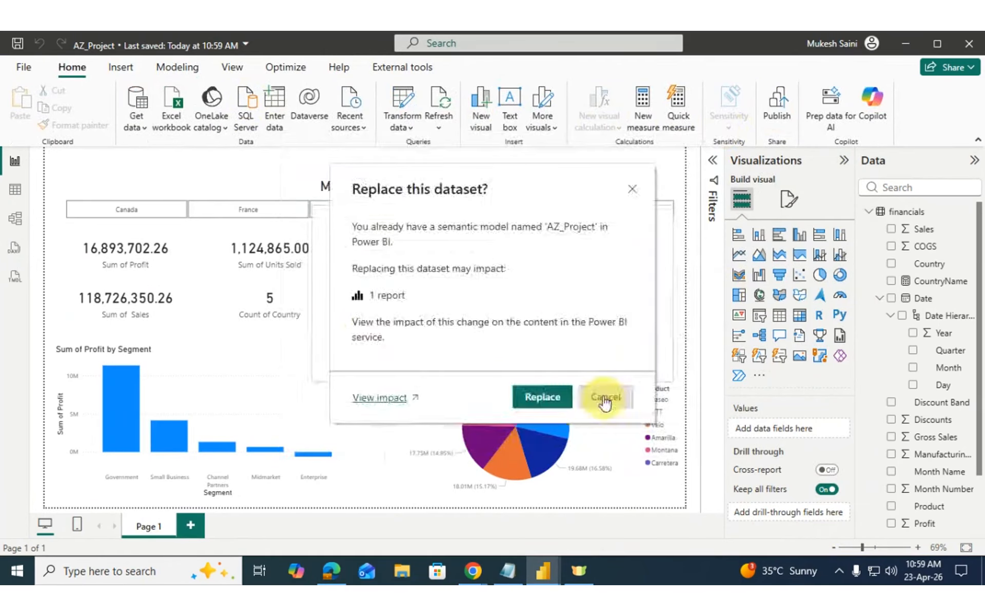
pyautogui.click(559, 399)
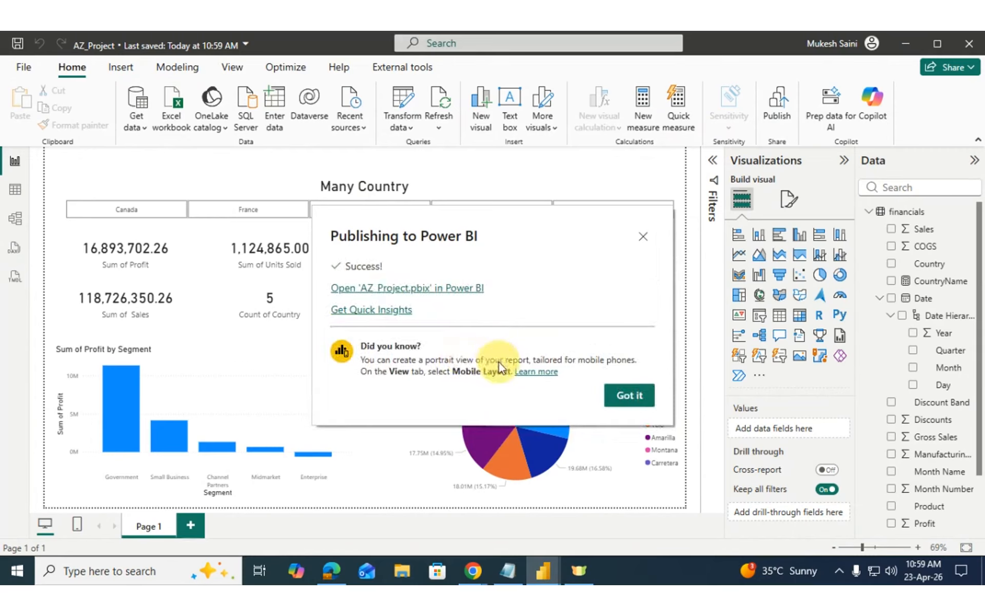
pyautogui.click(632, 395)
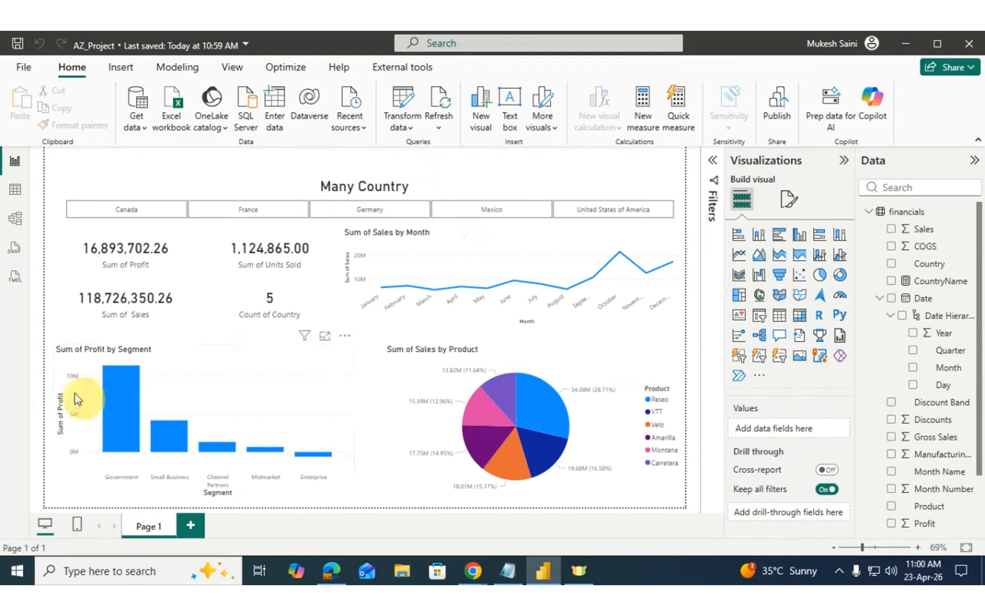
# Step: In Power BI service, open row-level security for the AZ_Project semantic model in My workspace and remove the first member of the Canadaian role
pyautogui.click(322, 566)
pyautogui.click(40, 75)
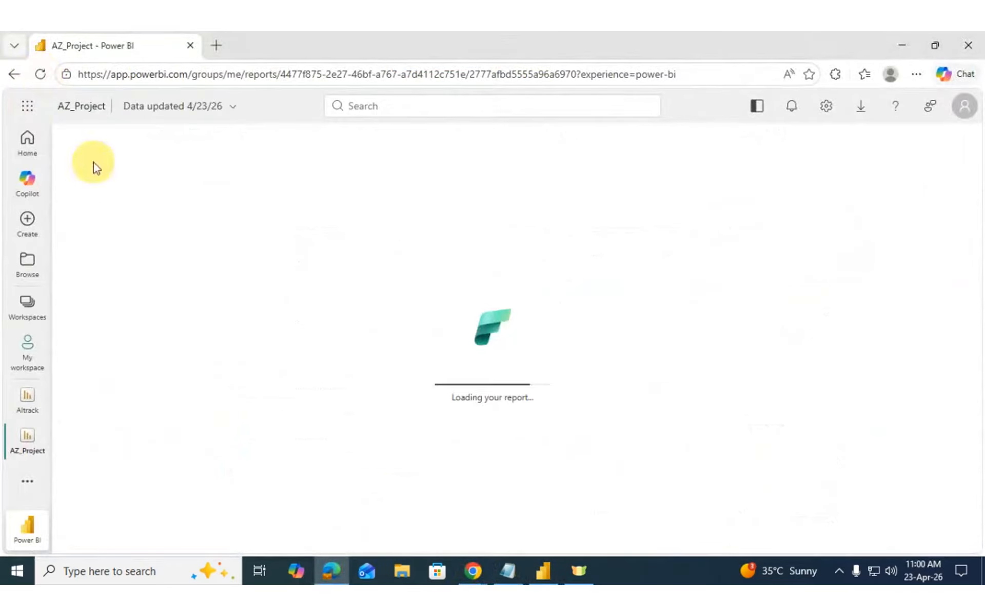
pyautogui.click(28, 352)
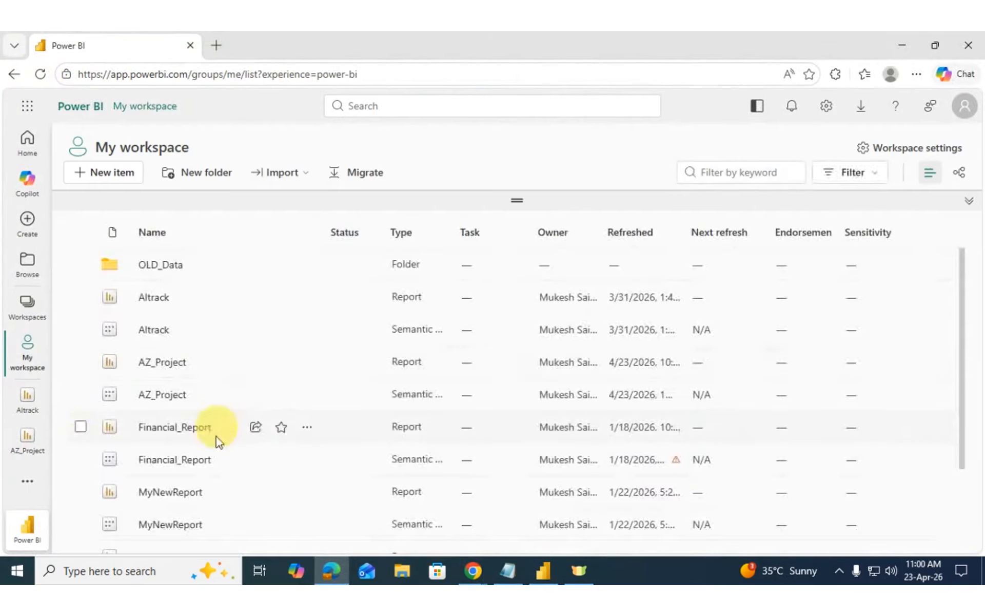
pyautogui.click(307, 394)
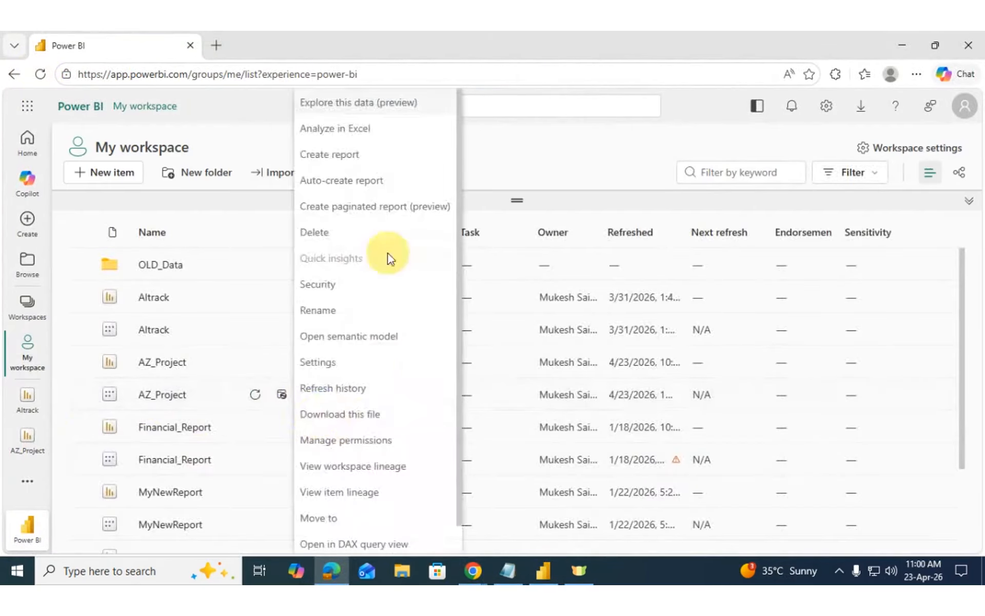
pyautogui.click(348, 284)
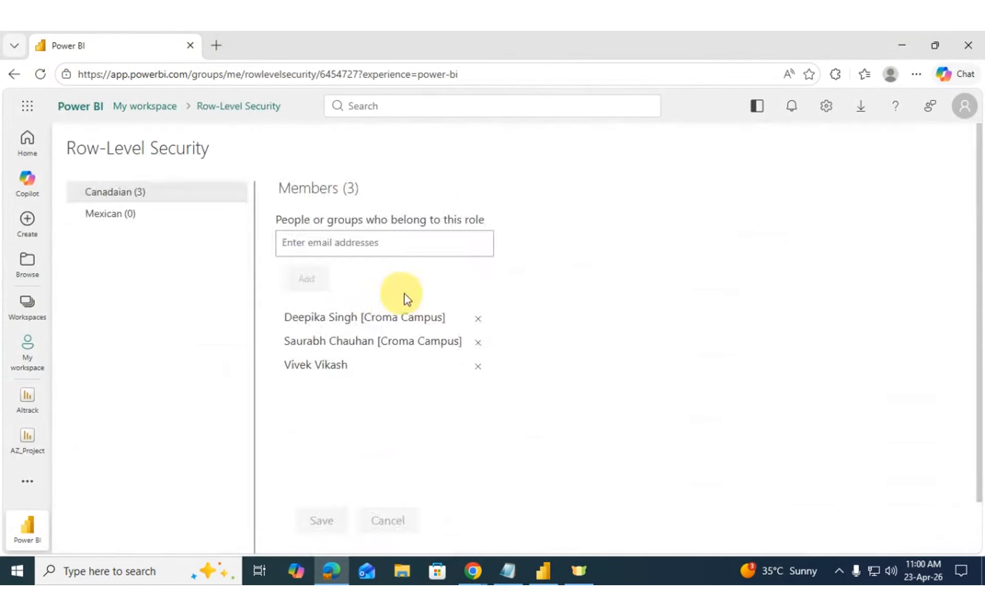
pyautogui.click(478, 318)
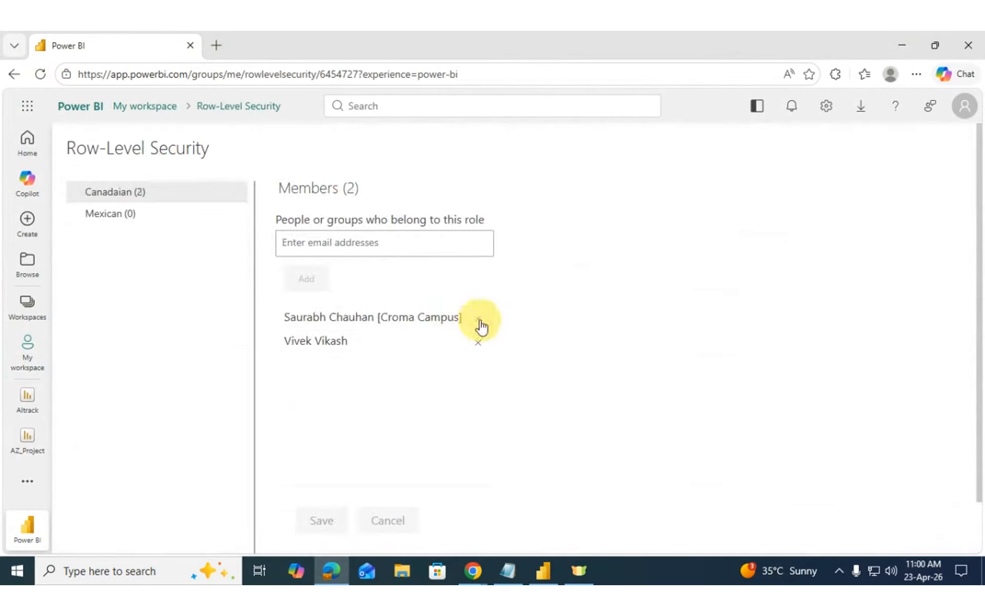
pyautogui.click(329, 515)
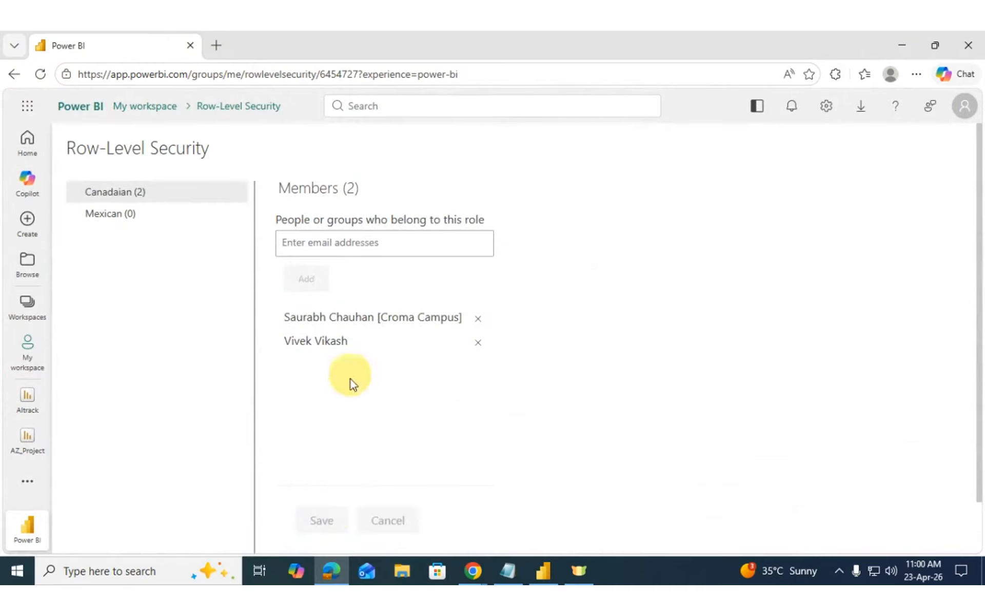
# Step: Add two colleagues to the Mexican role as members and save the role's membership
pyautogui.click(114, 220)
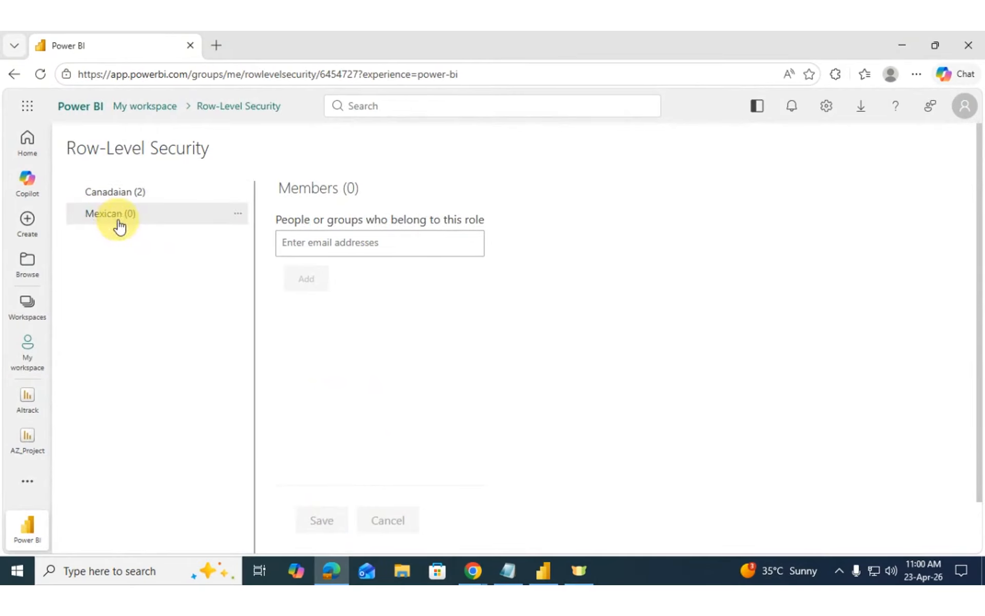
pyautogui.click(389, 245)
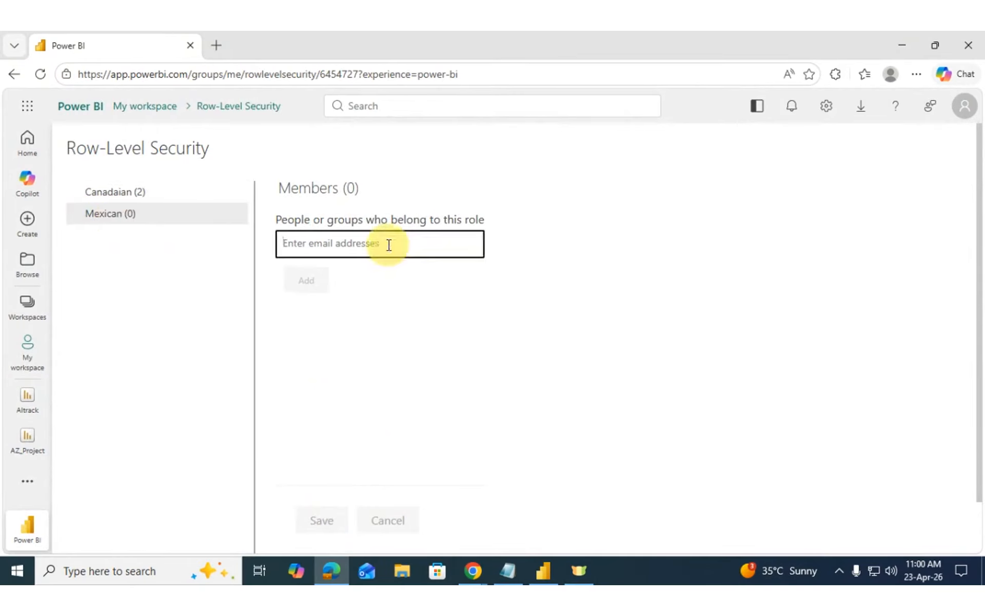
pyautogui.write('deep')
pyautogui.click(379, 269)
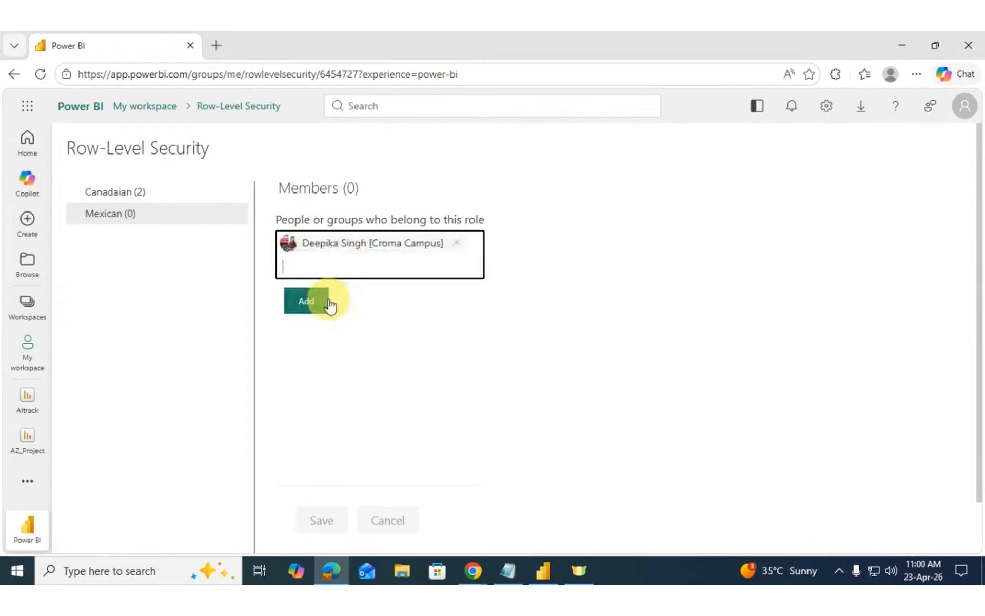
pyautogui.click(324, 303)
pyautogui.click(340, 242)
pyautogui.write('Sh')
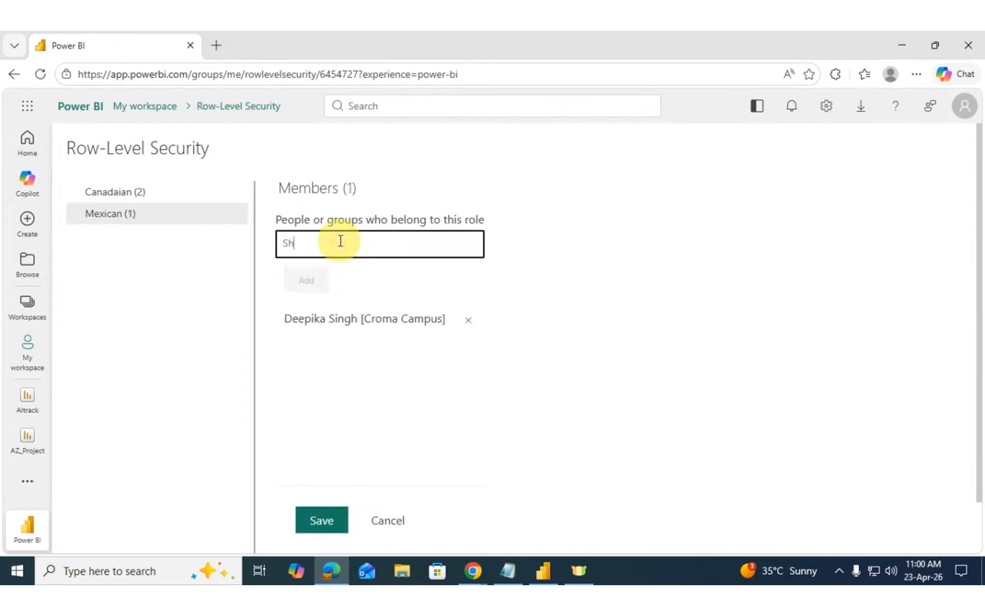
pyautogui.write('bhaubha')
pyautogui.click(382, 287)
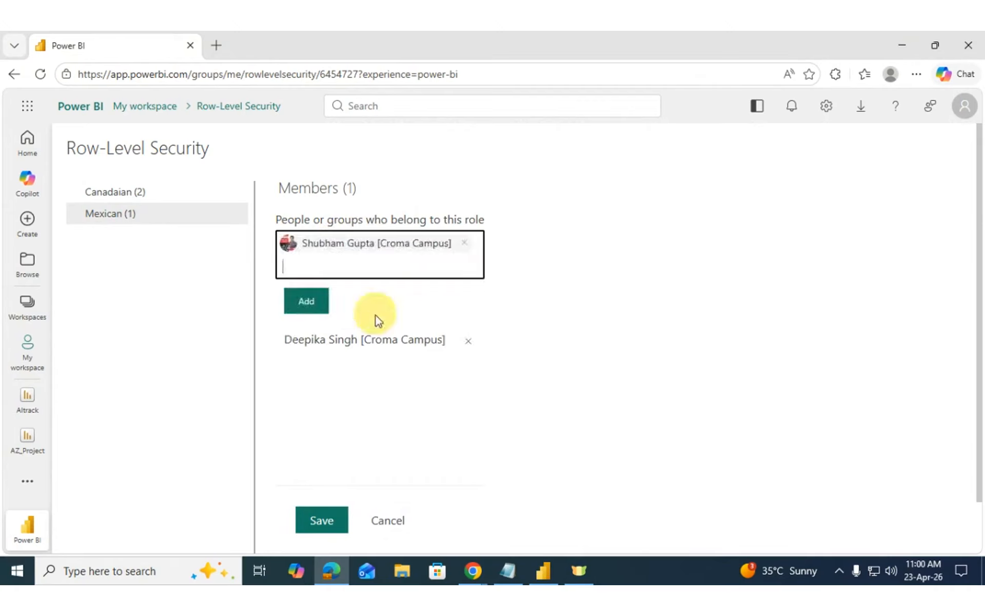
pyautogui.click(308, 302)
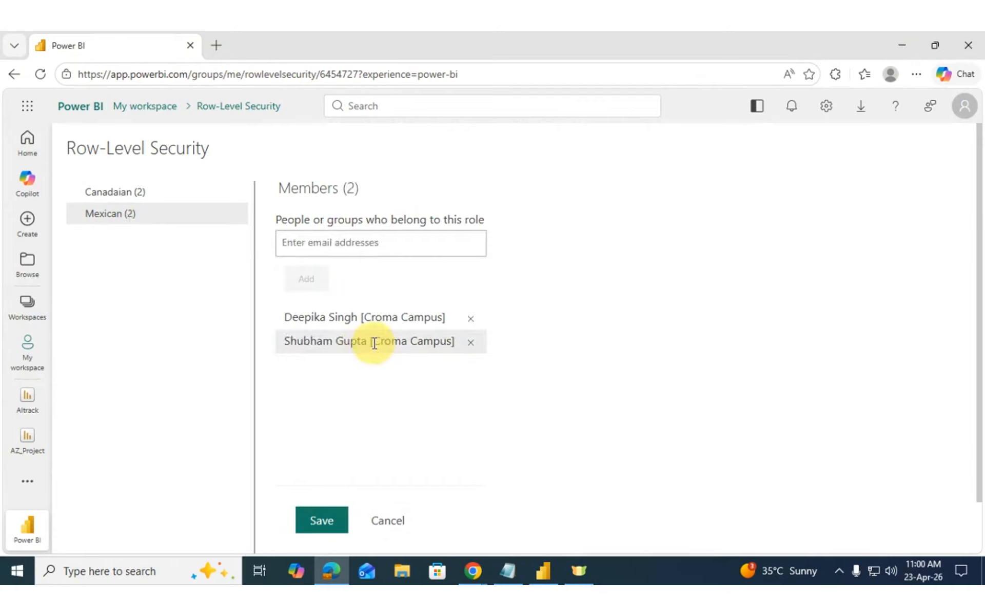
pyautogui.click(319, 520)
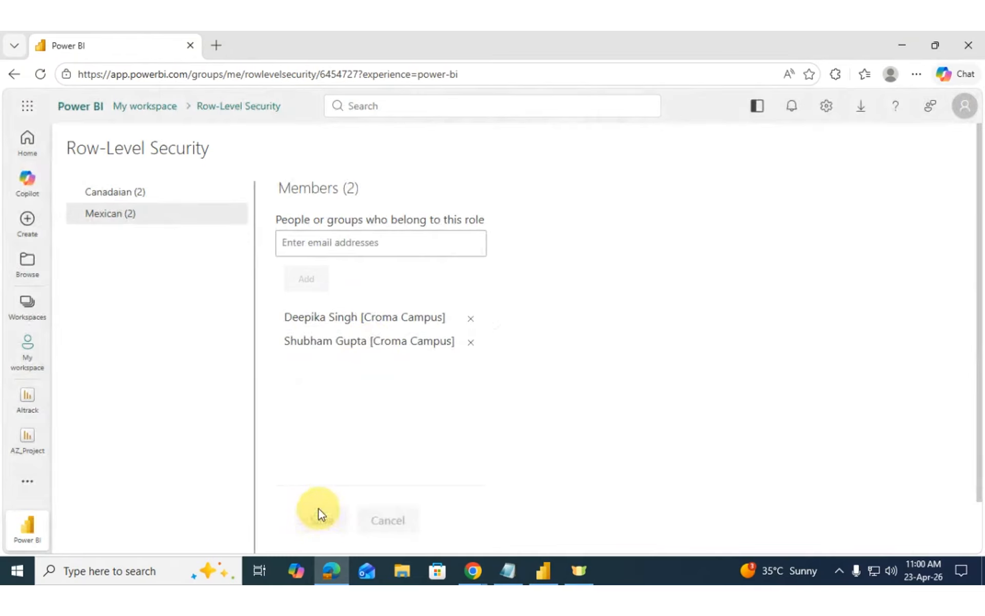
# Step: Test the AZ_Project report as the Mexican role, then return to the row-level security page
pyautogui.click(239, 213)
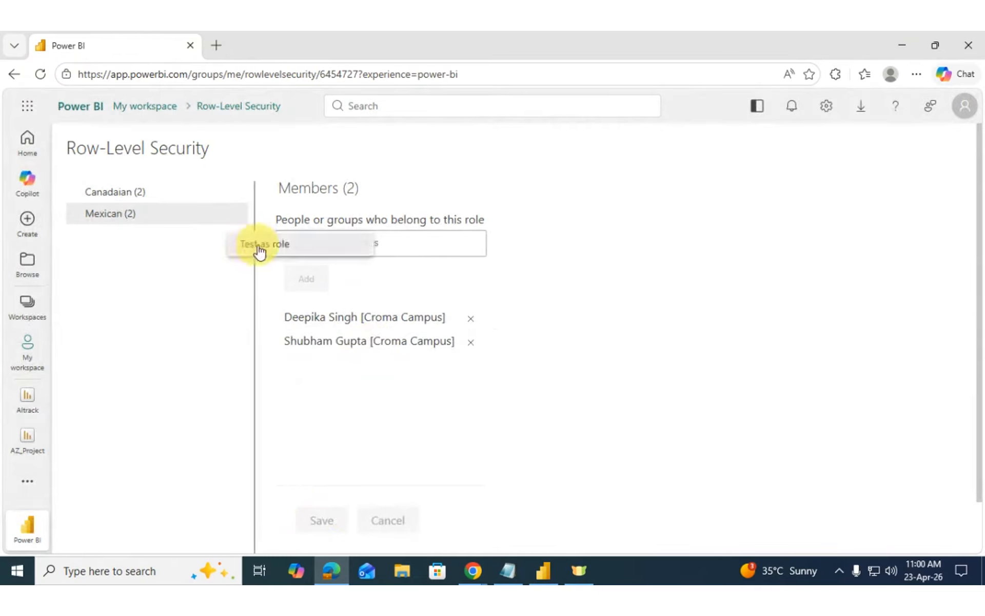
pyautogui.click(257, 249)
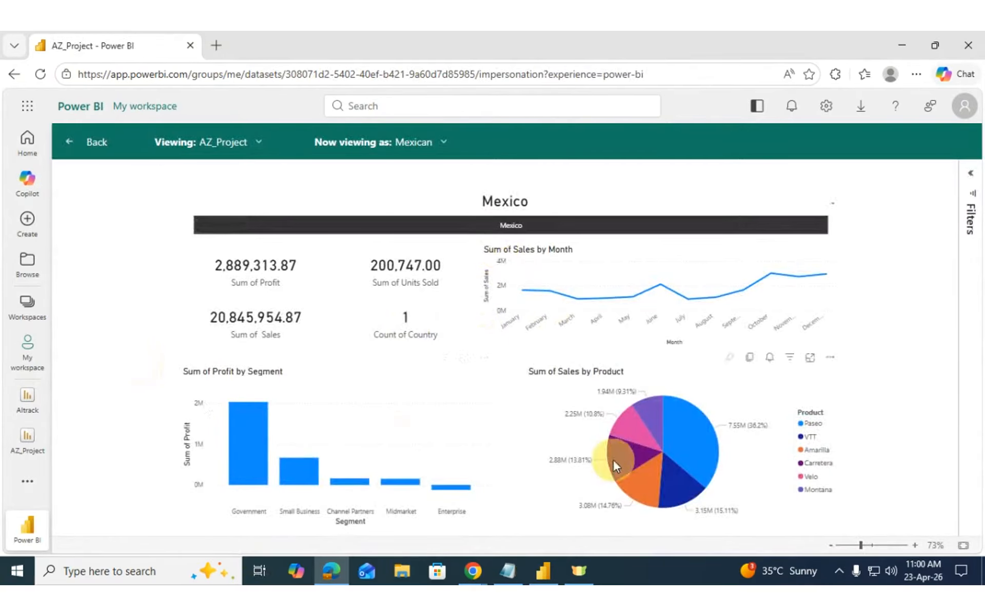
pyautogui.click(96, 142)
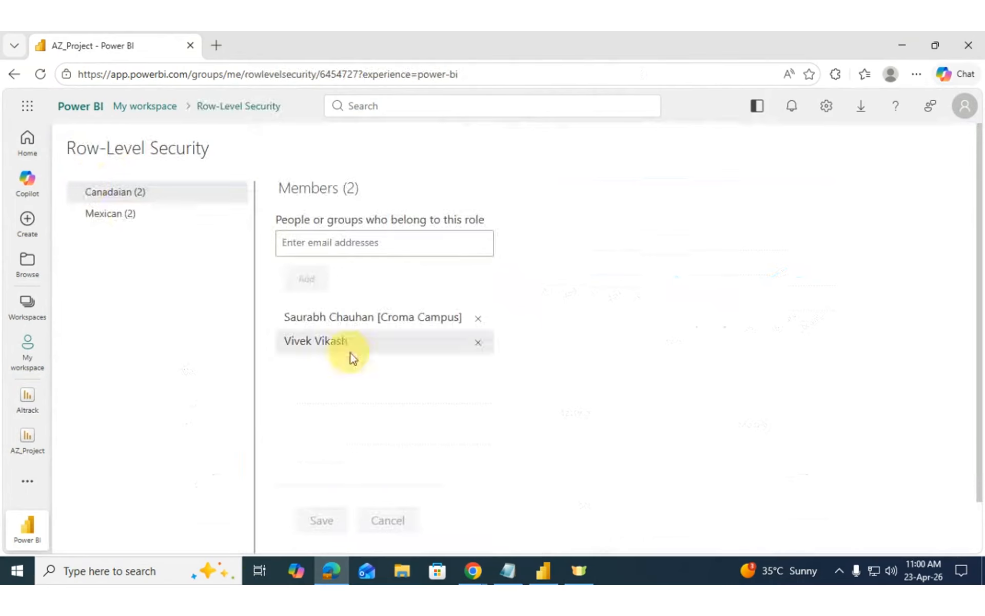
# Step: Add the first member of the Canadaian role to the Mexican role as well and save the membership
pyautogui.moveTo(286, 317); pyautogui.dragTo(377, 316)
pyautogui.click(116, 216)
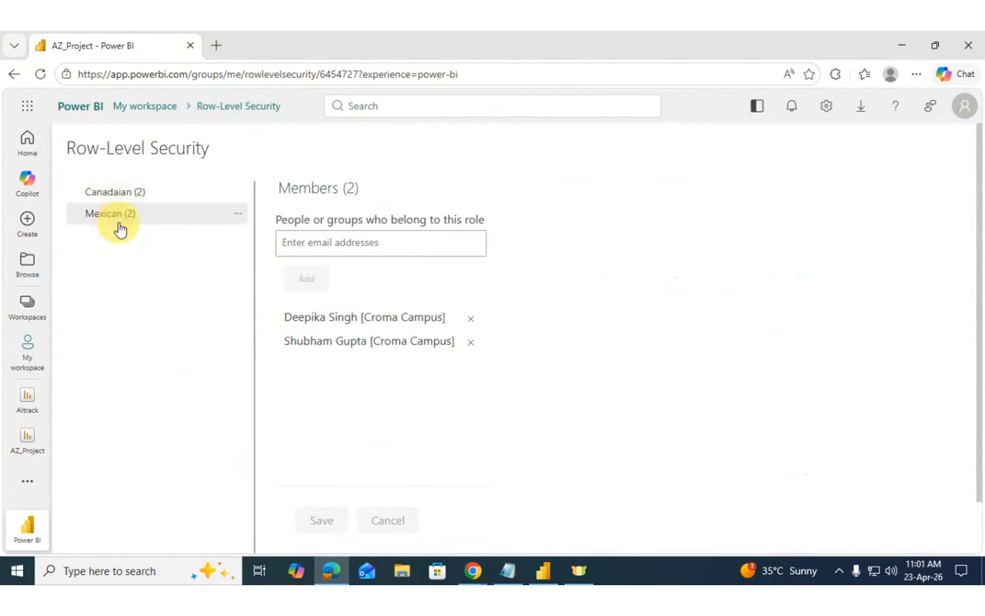
pyautogui.click(146, 192)
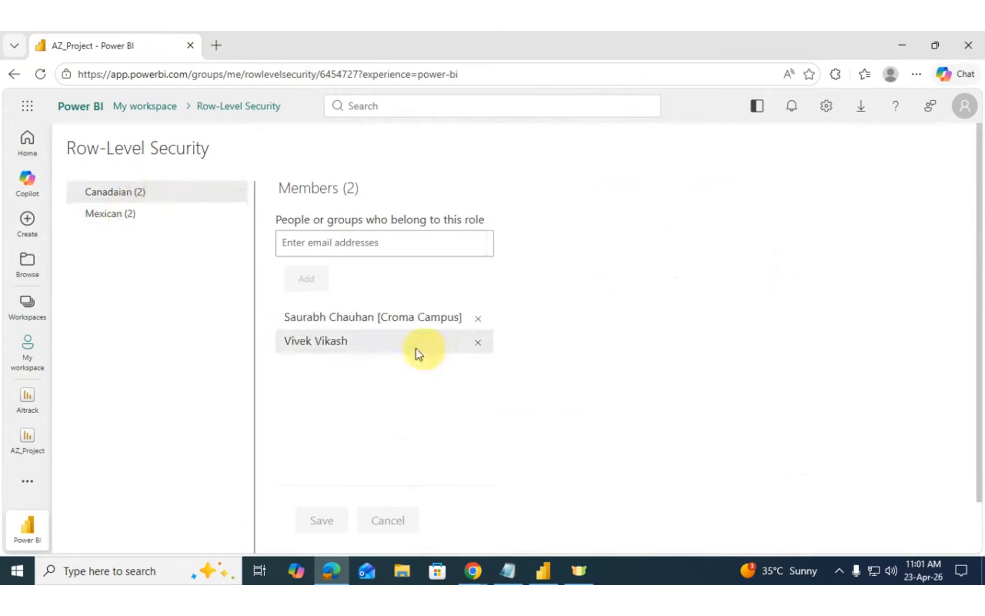
pyautogui.tripleClick(377, 325)
pyautogui.click(225, 214)
pyautogui.click(374, 239)
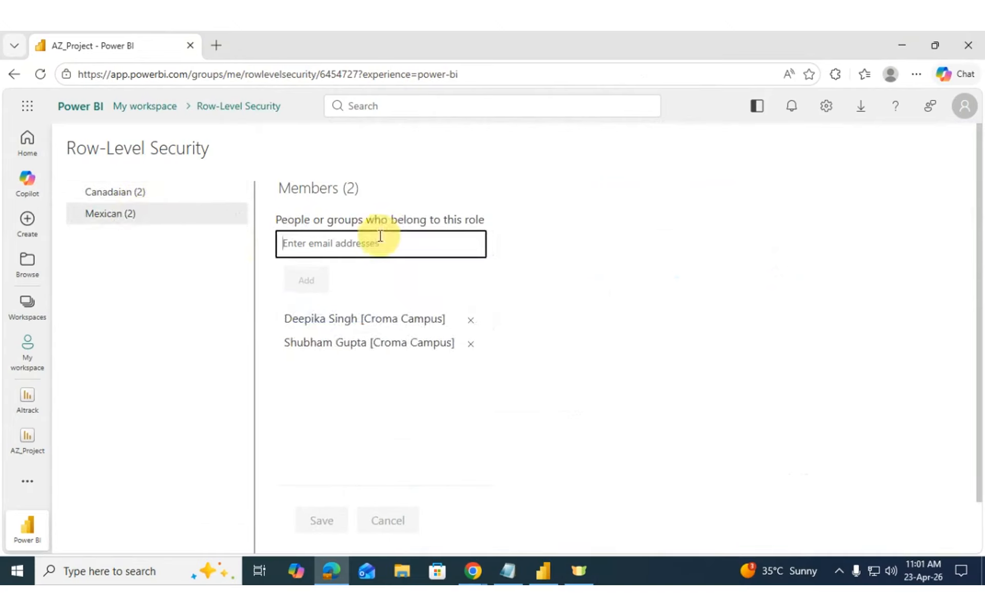
pyautogui.write('Sau')
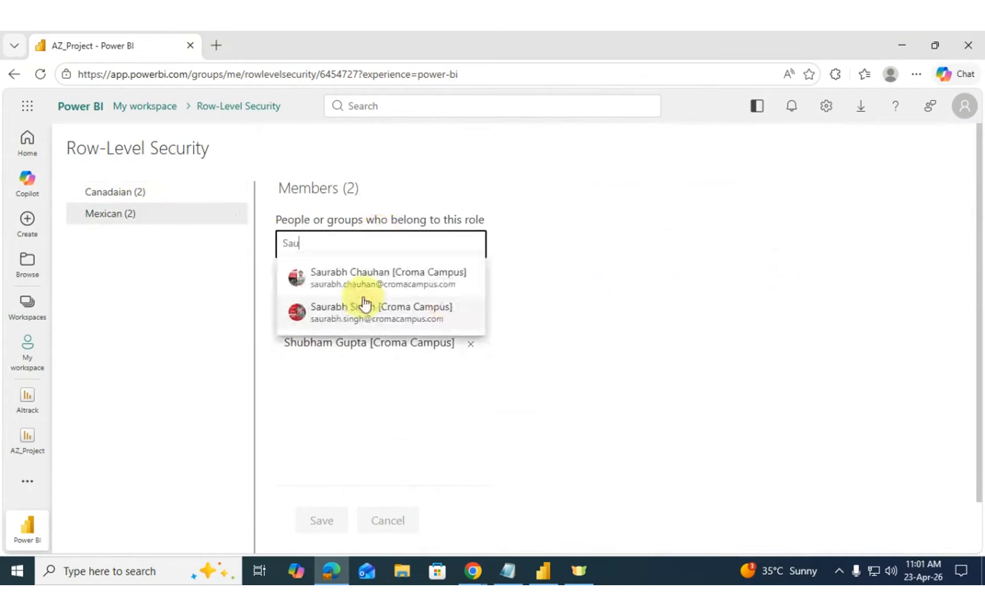
pyautogui.click(431, 304)
pyautogui.click(311, 304)
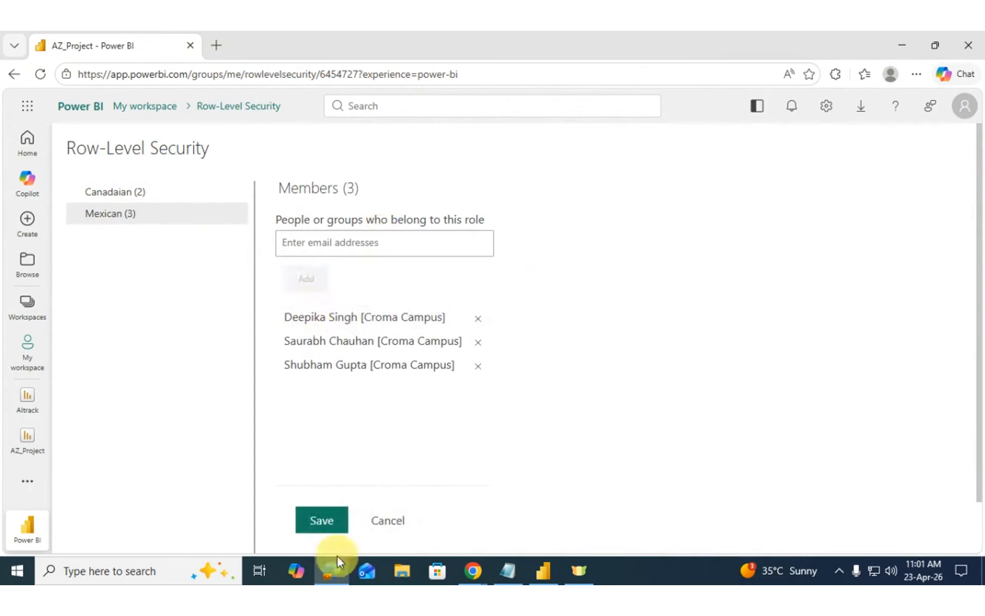
pyautogui.click(326, 513)
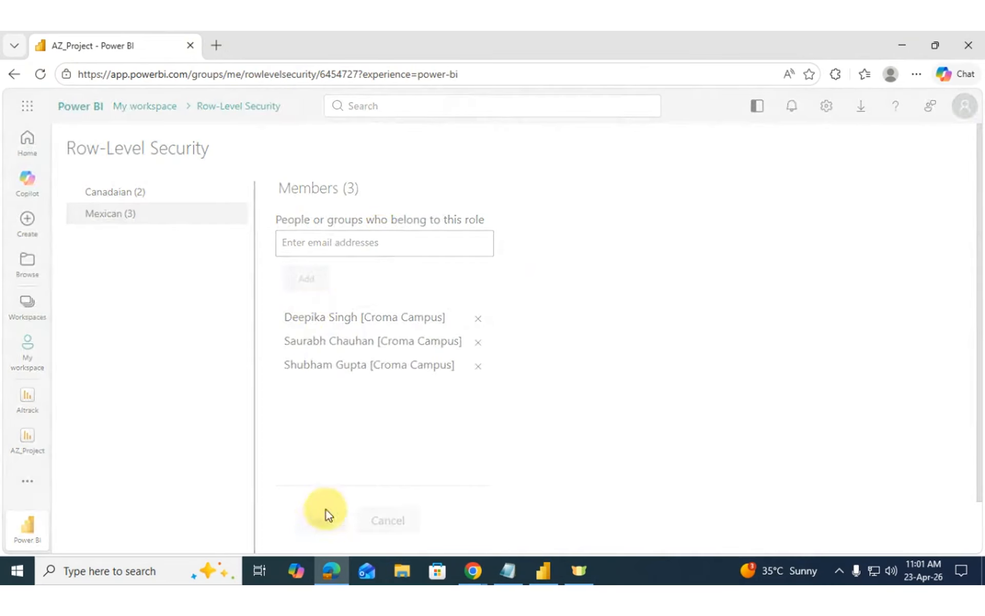
# Step: Switch to Power BI Desktop and view the report as both the Canadaian and Mexican roles
pyautogui.click(544, 571)
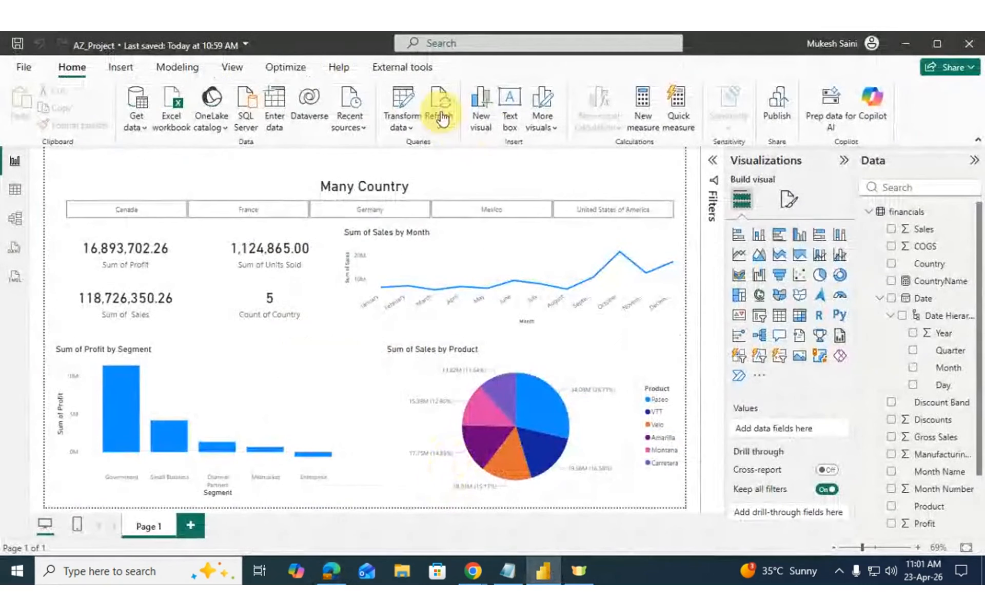
pyautogui.click(178, 67)
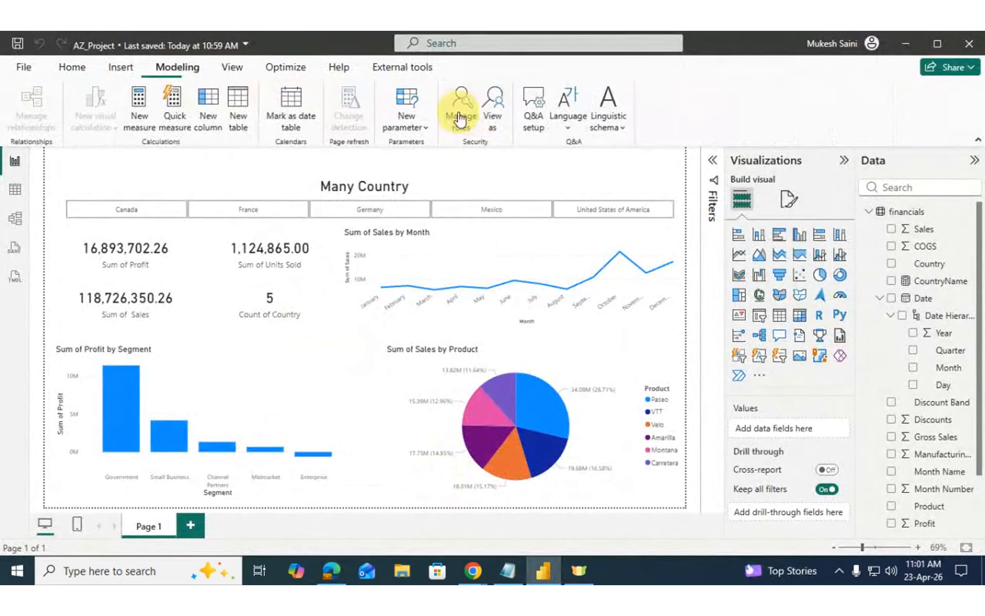
pyautogui.click(493, 108)
pyautogui.click(389, 248)
pyautogui.click(402, 271)
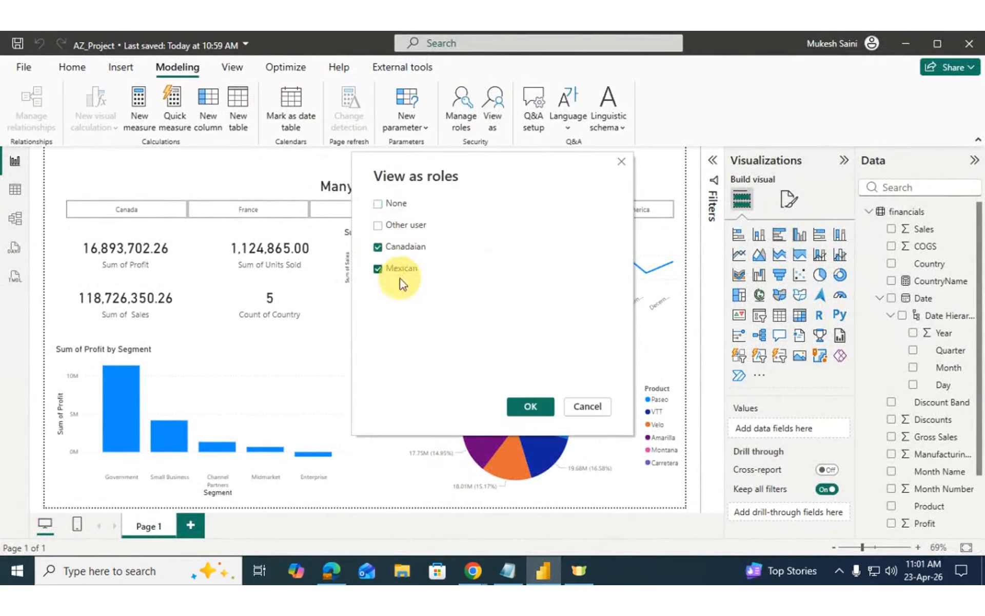
pyautogui.click(530, 406)
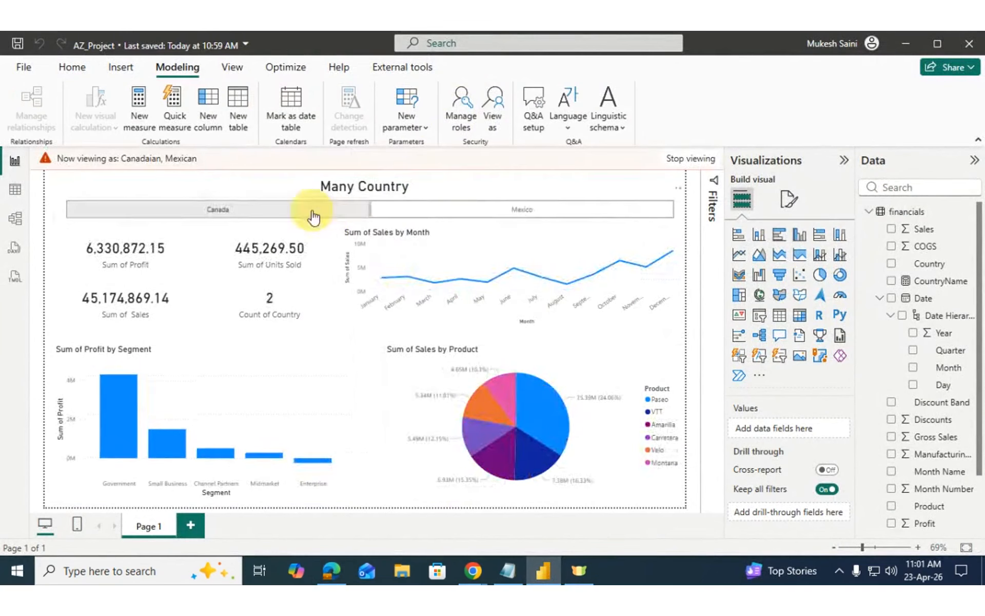
# Step: Compare the report's figures for Canada and Mexico with the country slicer, then clear the country selection
pyautogui.click(315, 213)
pyautogui.click(523, 213)
pyautogui.click(288, 209)
pyautogui.click(411, 210)
pyautogui.click(297, 212)
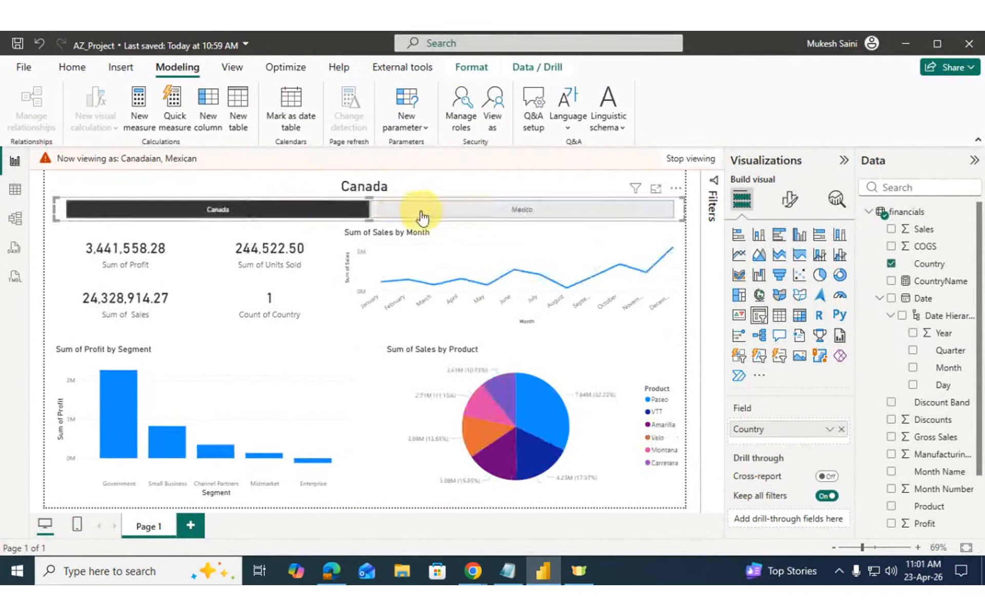
pyautogui.click(422, 212)
pyautogui.click(422, 211)
pyautogui.click(436, 179)
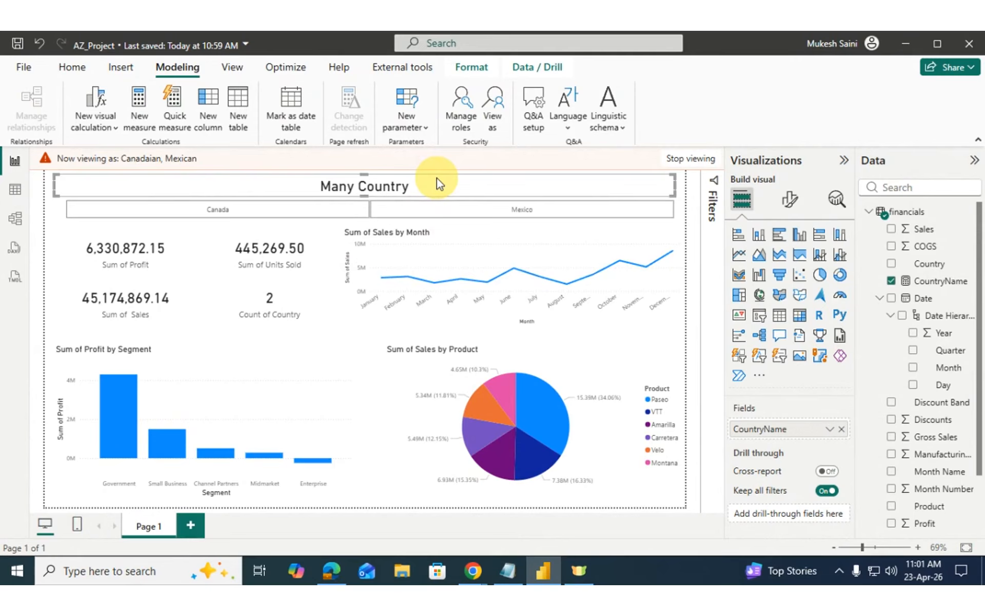
# Step: Switch back to Power BI service, open the AZ_Project report, try to share it, and dismiss the license upgrade offer
pyautogui.hotkey('alt', 'Tab')
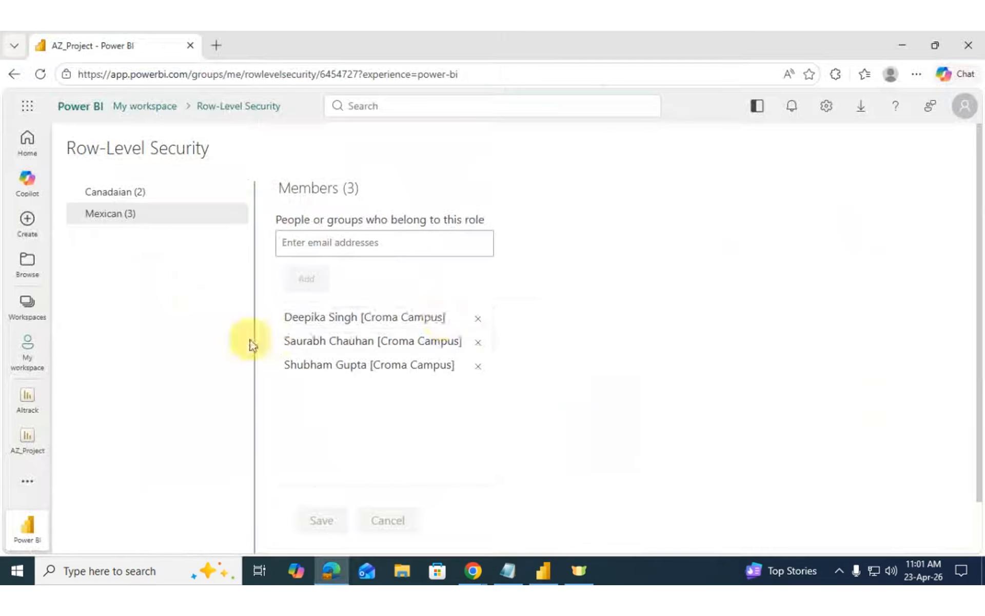
pyautogui.click(29, 444)
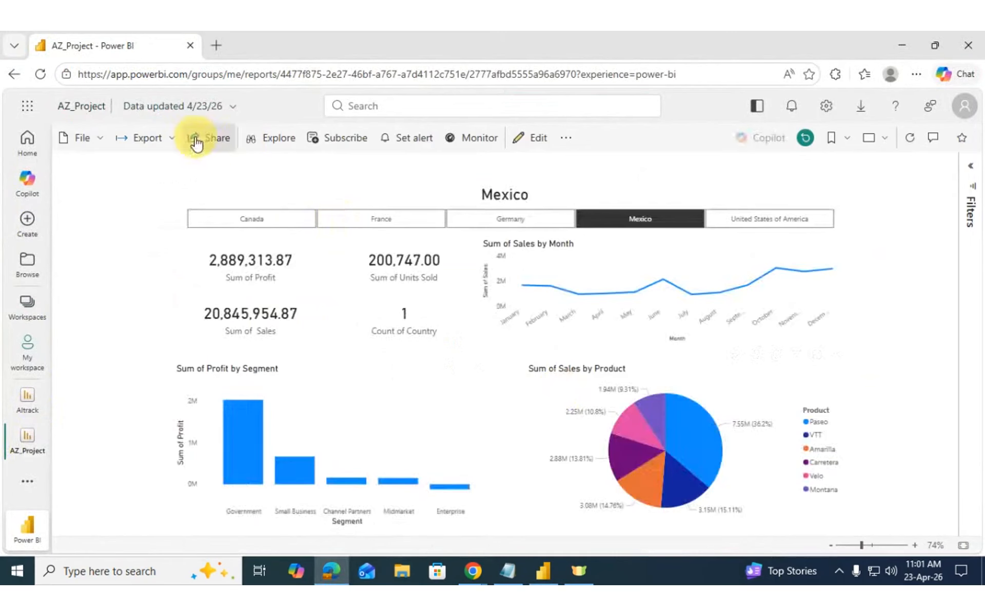
pyautogui.click(196, 143)
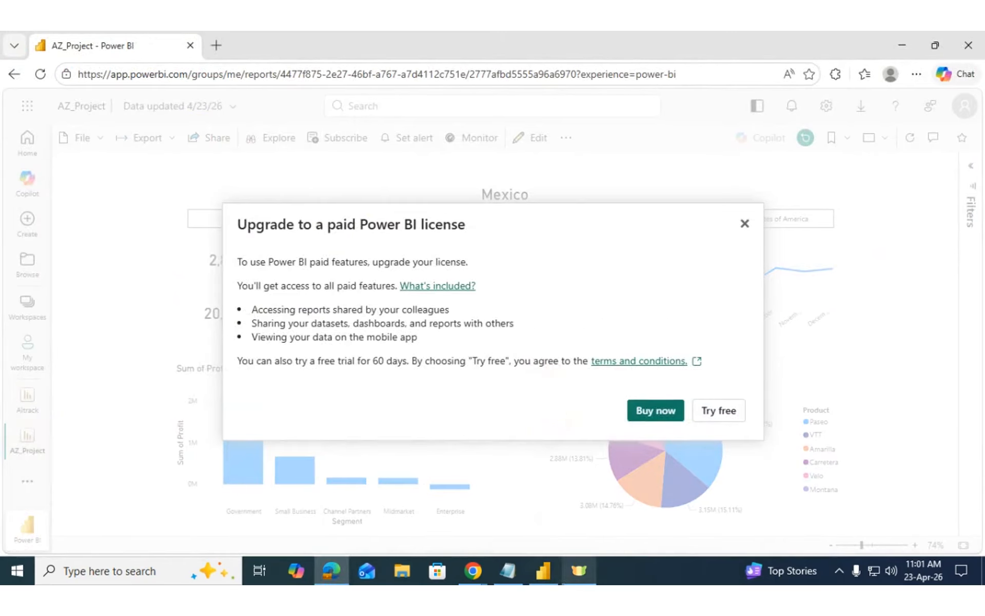
pyautogui.moveTo(582, 570)
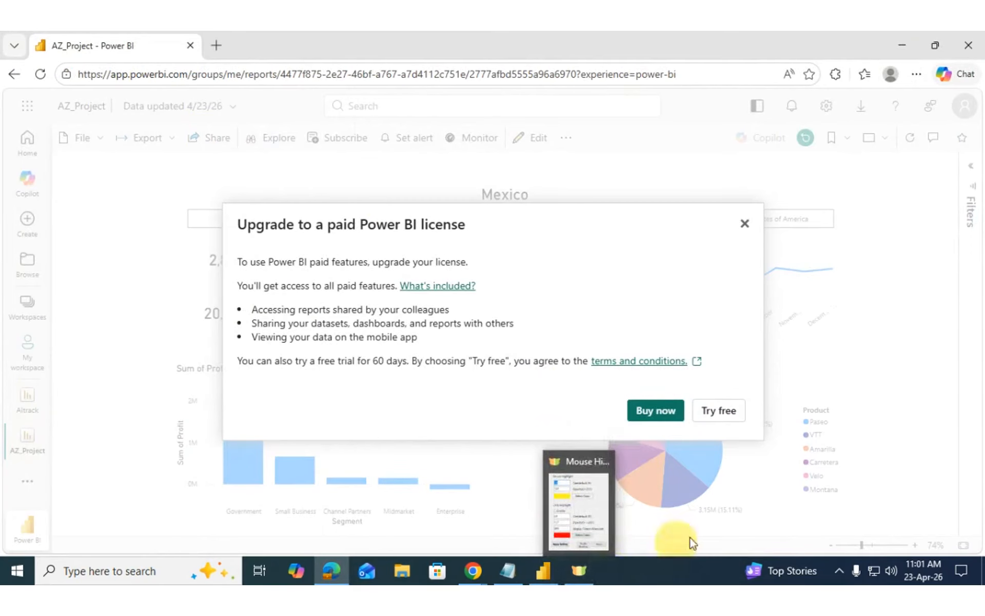
pyautogui.click(744, 225)
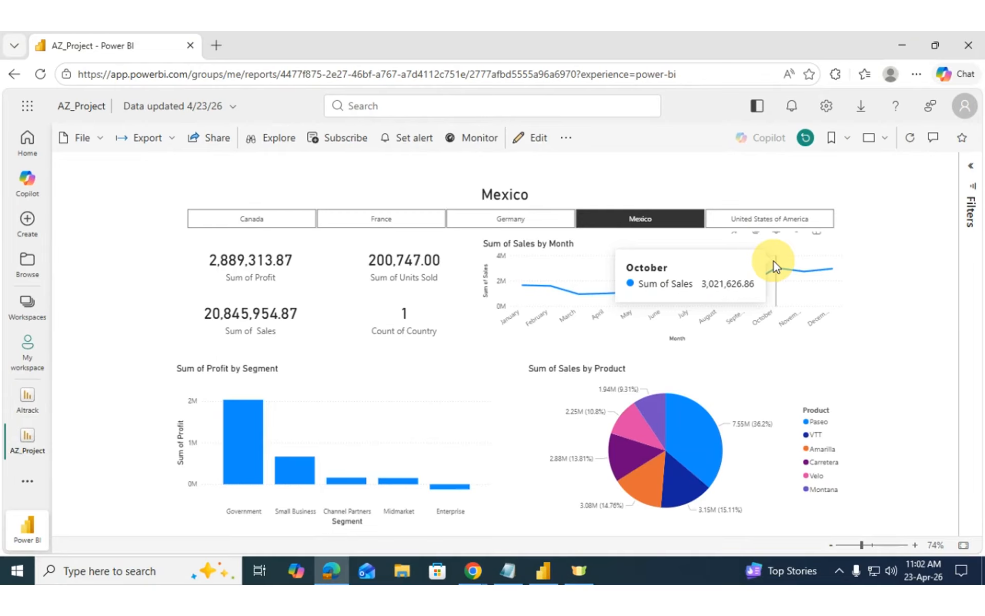
pyautogui.click(475, 578)
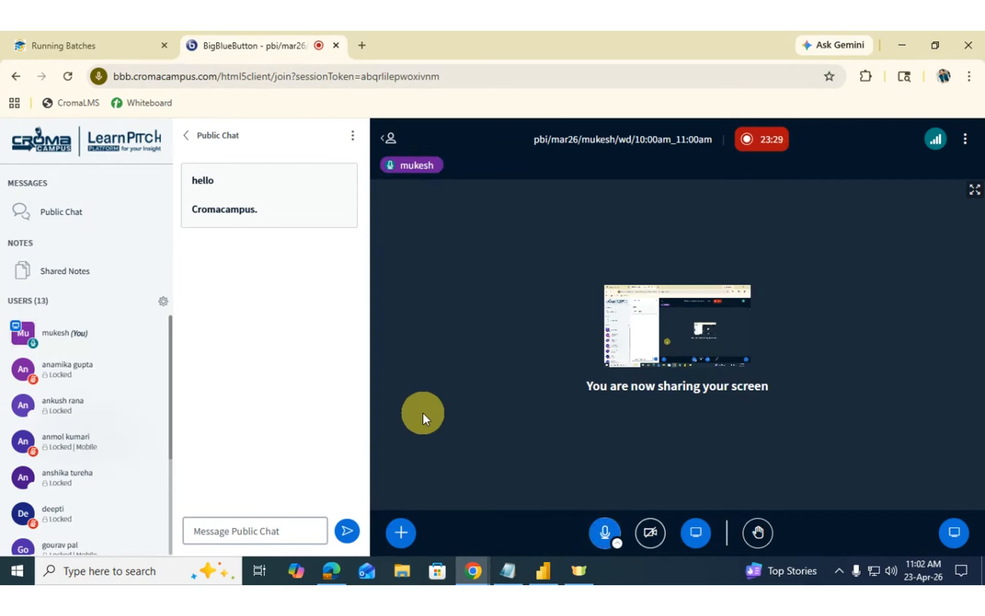
pyautogui.hotkey('alt', 'Tab')
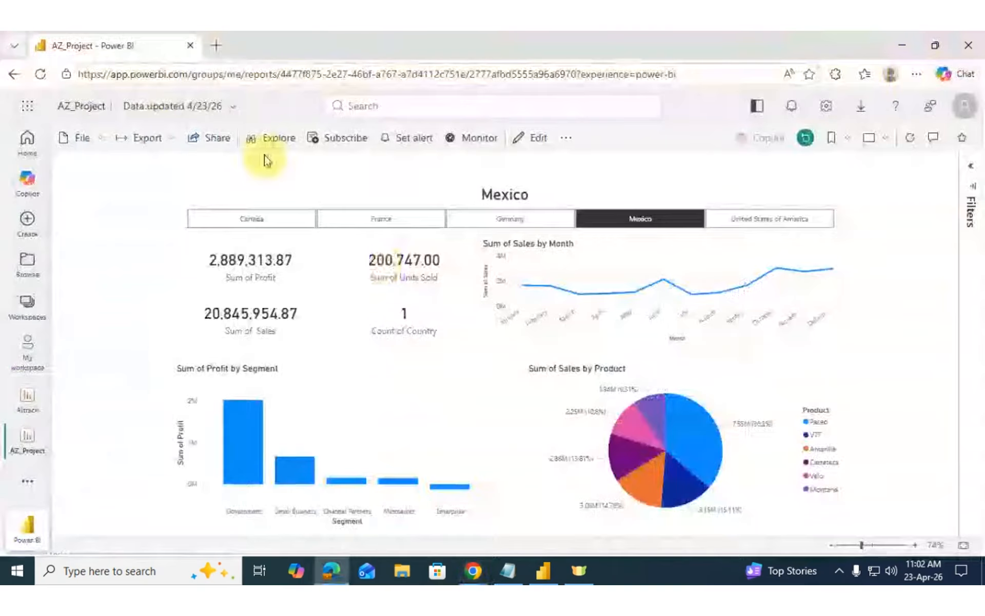
# Step: Try to share the AZ_Project report again, highlight the report's web address, and dismiss the license upgrade offer
pyautogui.click(204, 145)
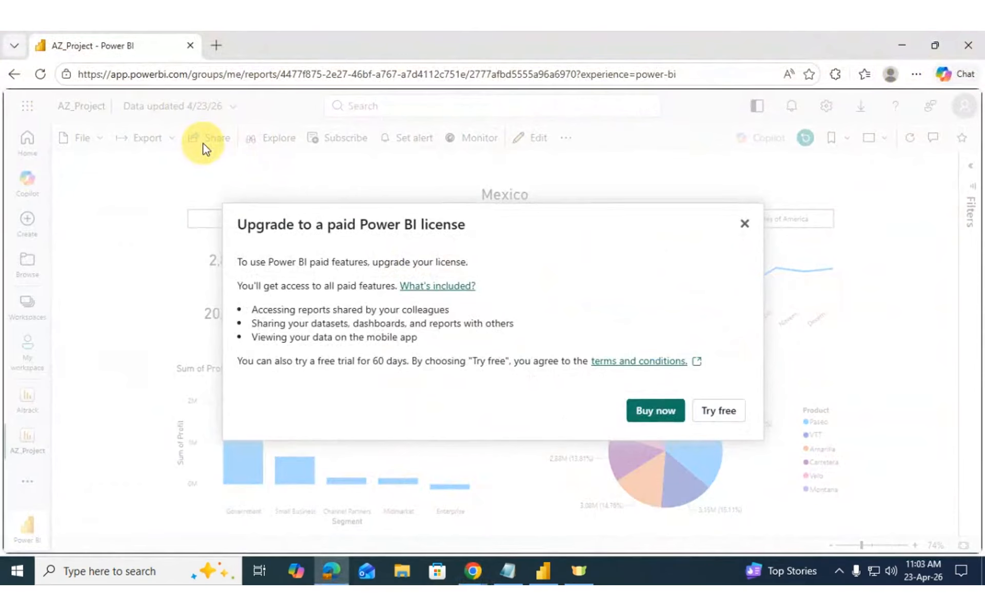
pyautogui.click(714, 74)
pyautogui.press('Return')
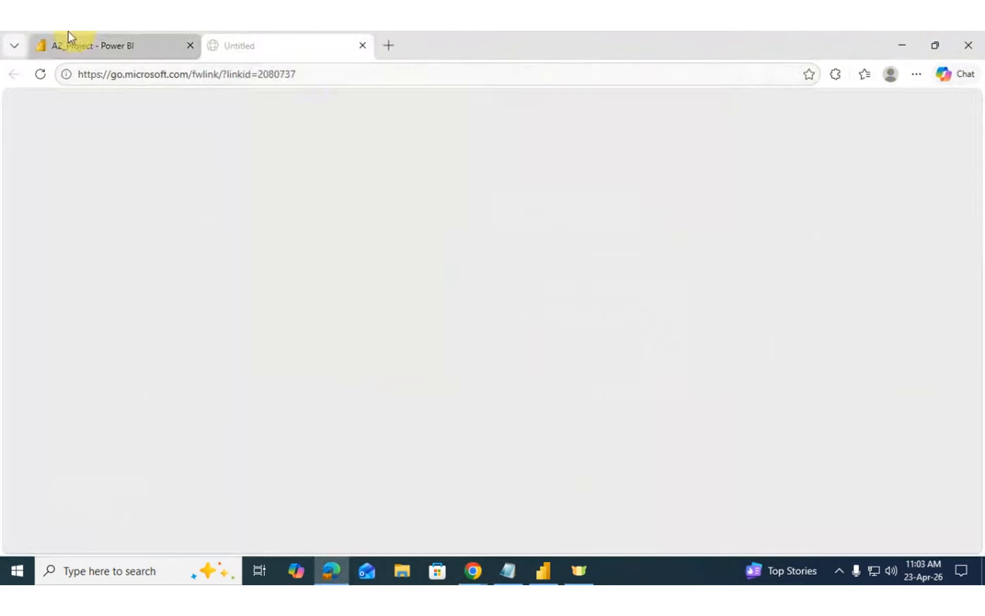
pyautogui.click(69, 39)
pyautogui.click(740, 75)
pyautogui.moveTo(655, 77); pyautogui.dragTo(9, 80)
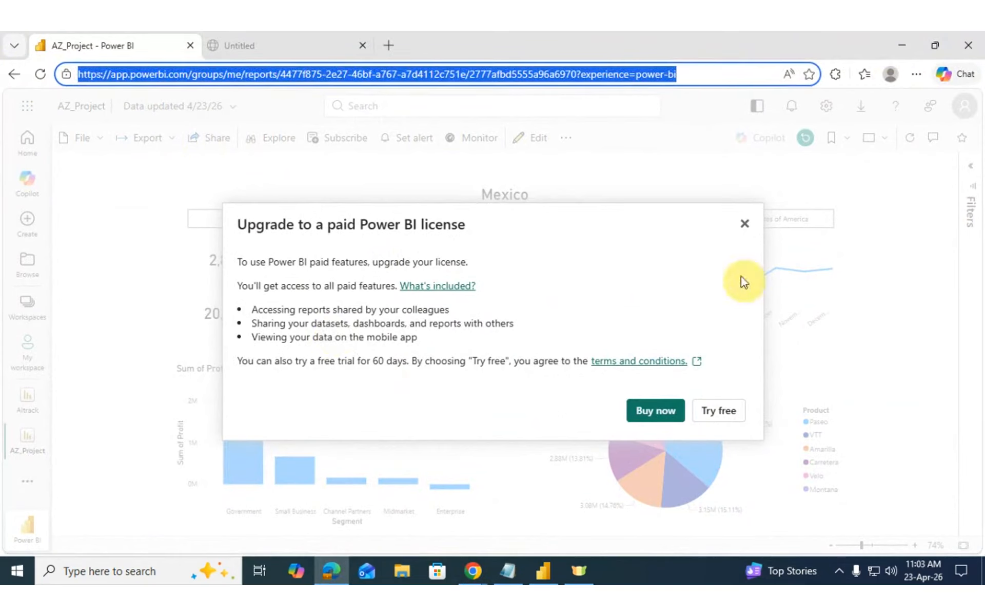
pyautogui.click(744, 223)
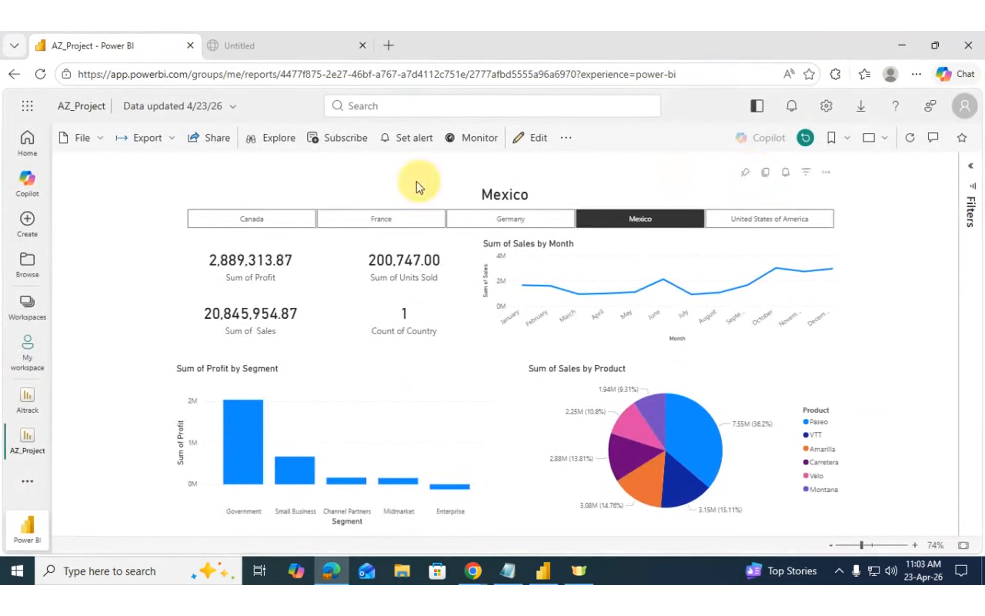
# Step: Look at the Explore preview of AZ_Project, close it, and review the actions available for the AZ_Project semantic model in My workspace
pyautogui.click(275, 138)
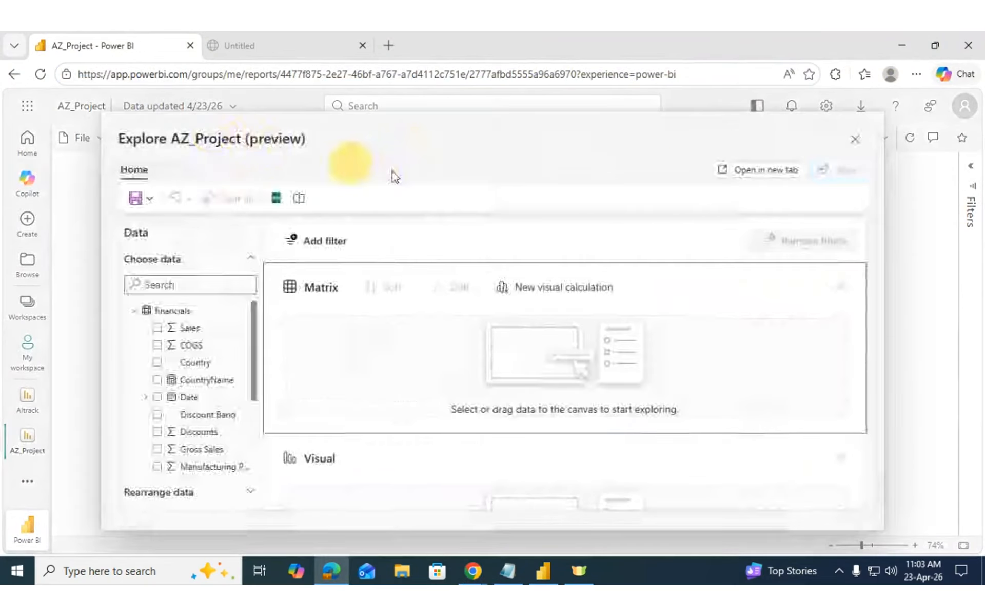
pyautogui.click(855, 140)
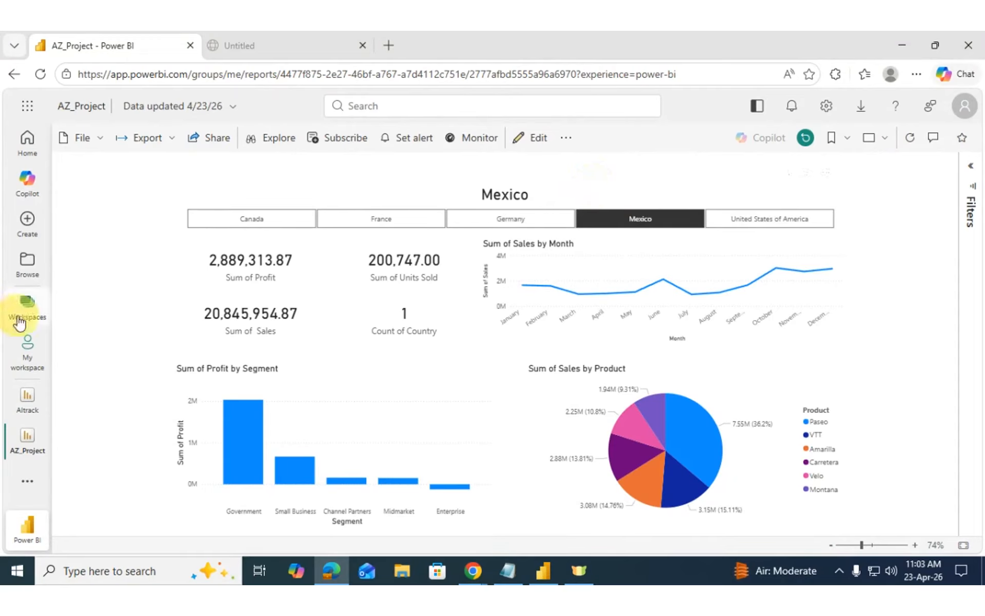
pyautogui.click(7, 367)
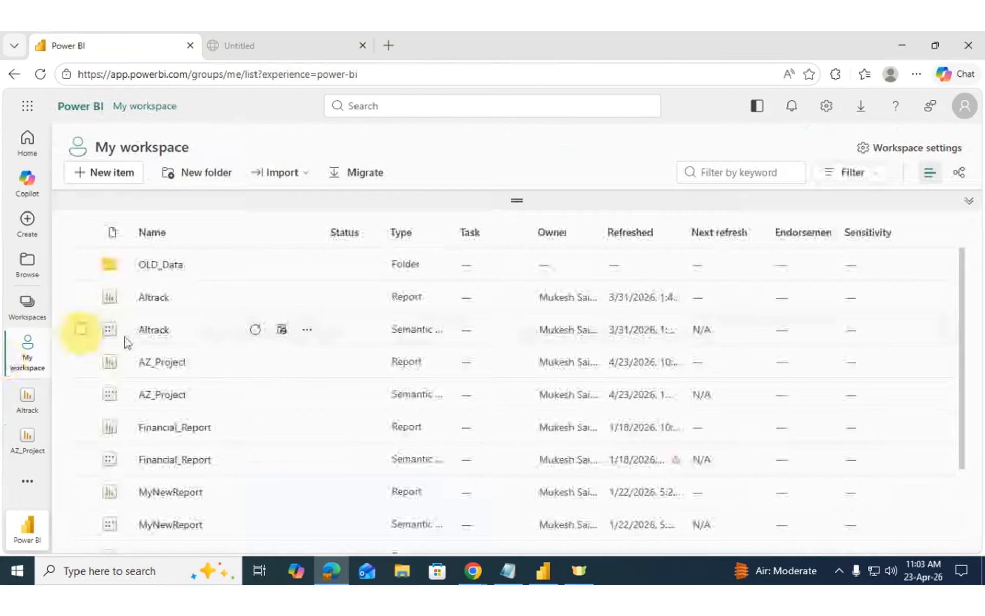
pyautogui.click(306, 395)
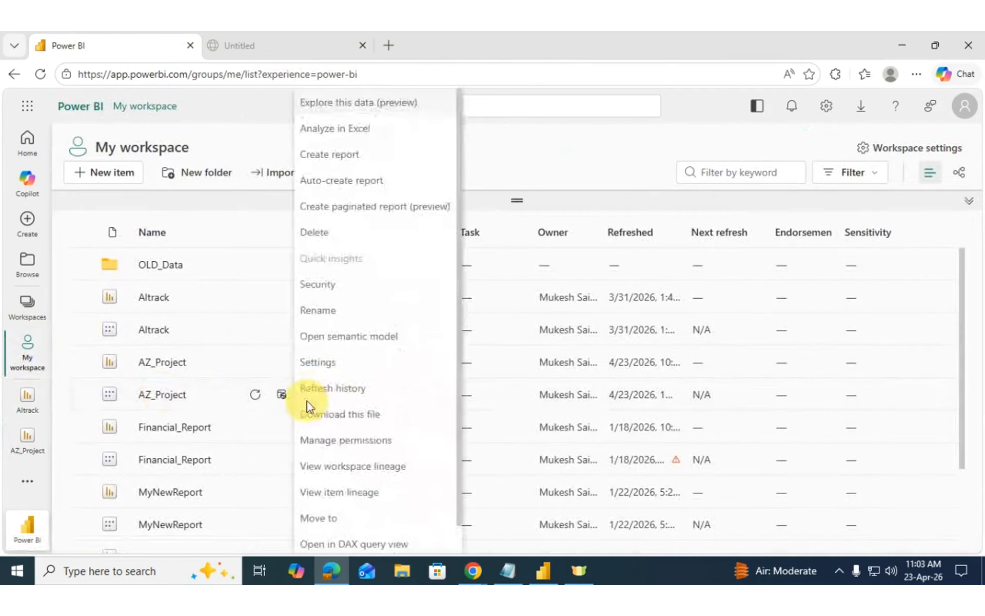
pyautogui.scroll(-1, 362, 349)
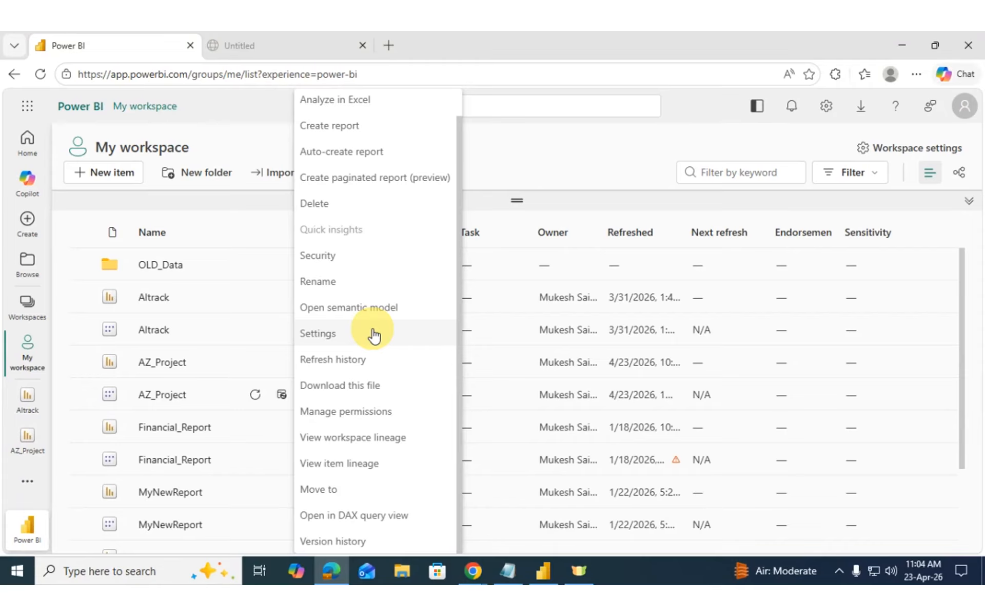
pyautogui.click(536, 182)
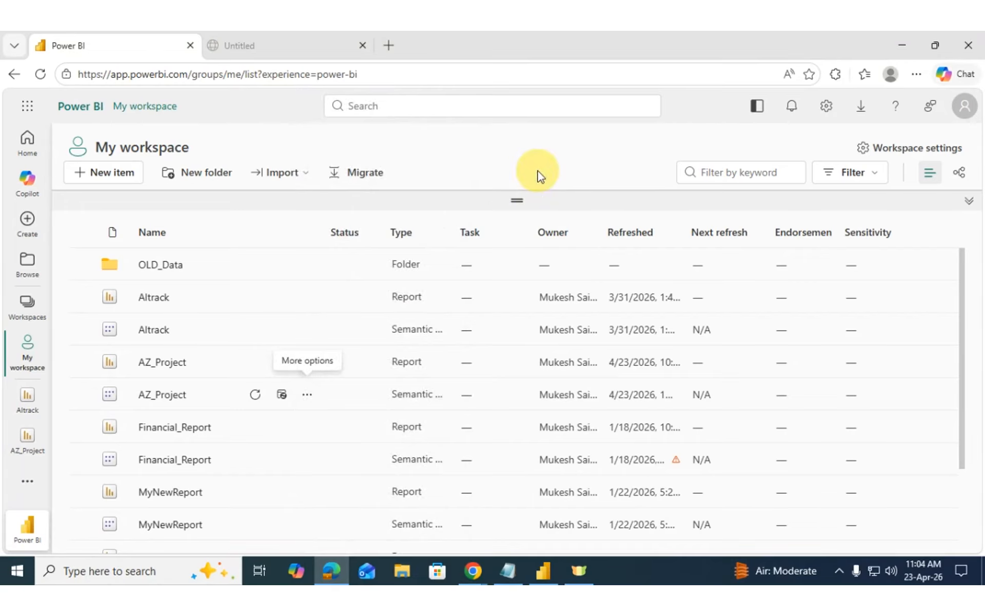
# Step: Switch to the BigBlueButton class session in Chrome and look through its participant list
pyautogui.hotkey('alt', 'Tab')
pyautogui.hotkey('alt', 'Tab')
pyautogui.hotkey('alt', 'Tab')
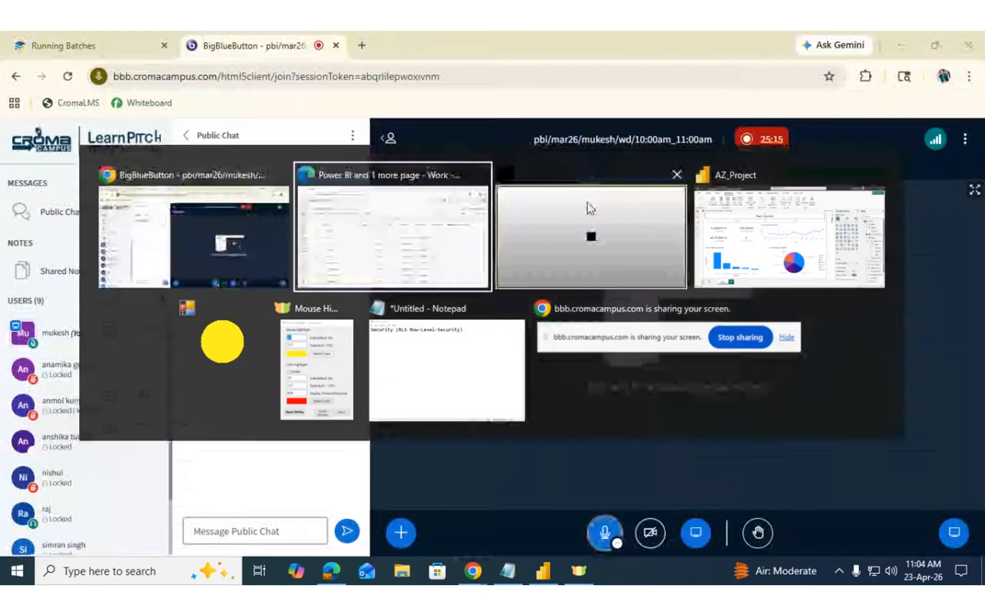
pyautogui.hotkey('alt', 'Tab')
pyautogui.hotkey('alt', 'Tab')
pyautogui.hotkey('alt', 'Tab')
pyautogui.hotkey('alt', 'Tab')
pyautogui.hotkey('alt', 'Tab')
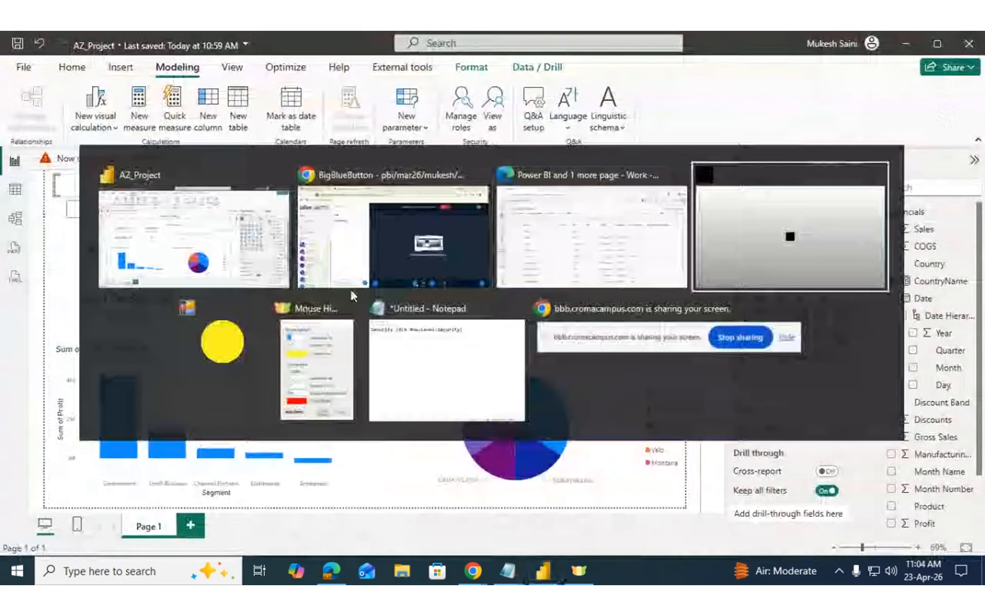
pyautogui.hotkey('alt', 'Tab')
pyautogui.hotkey('alt', 'Tab')
pyautogui.hotkey('alt', 'Tab')
pyautogui.hotkey('alt', 'Tab')
pyautogui.hotkey('alt', 'Tab')
pyautogui.hotkey('alt', 'Tab')
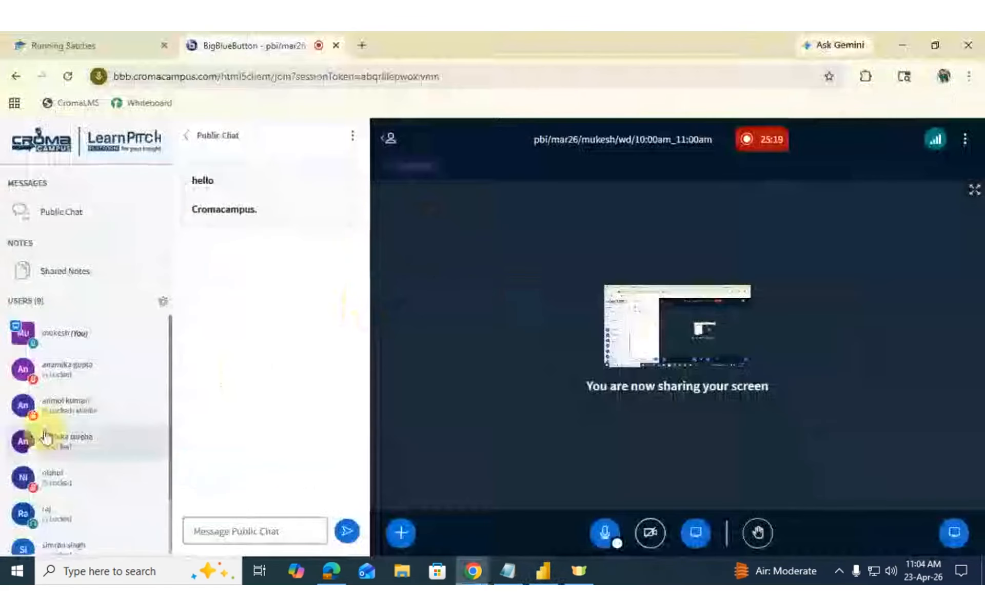
pyautogui.scroll(-3, 82, 513)
pyautogui.scroll(3, 81, 510)
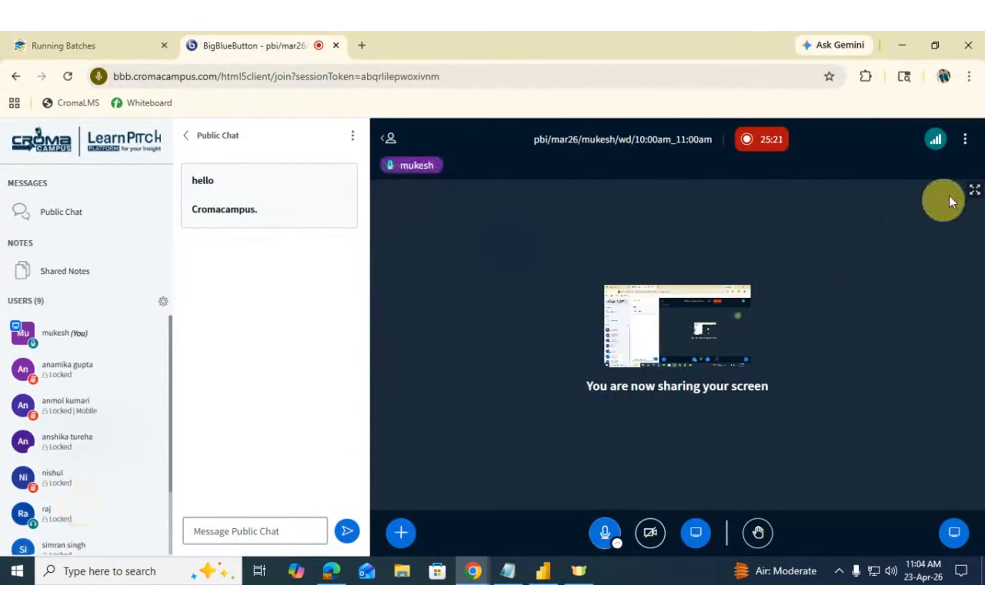